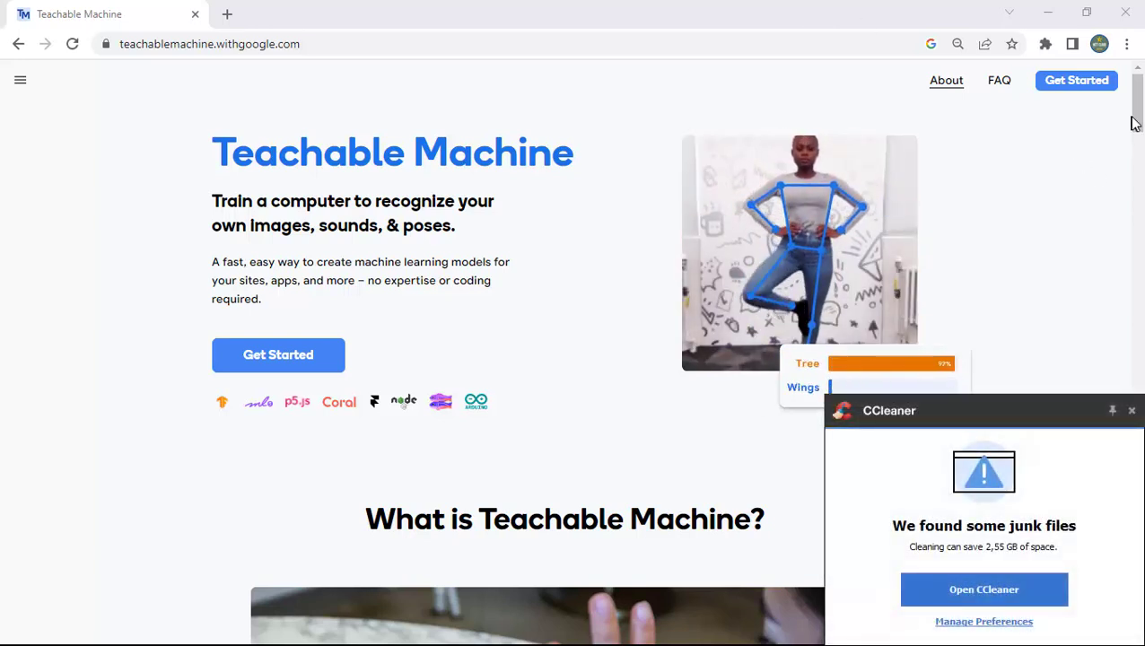
Enlarge the display to 200% and look through the images in the Celana training folder
click(1131, 411)
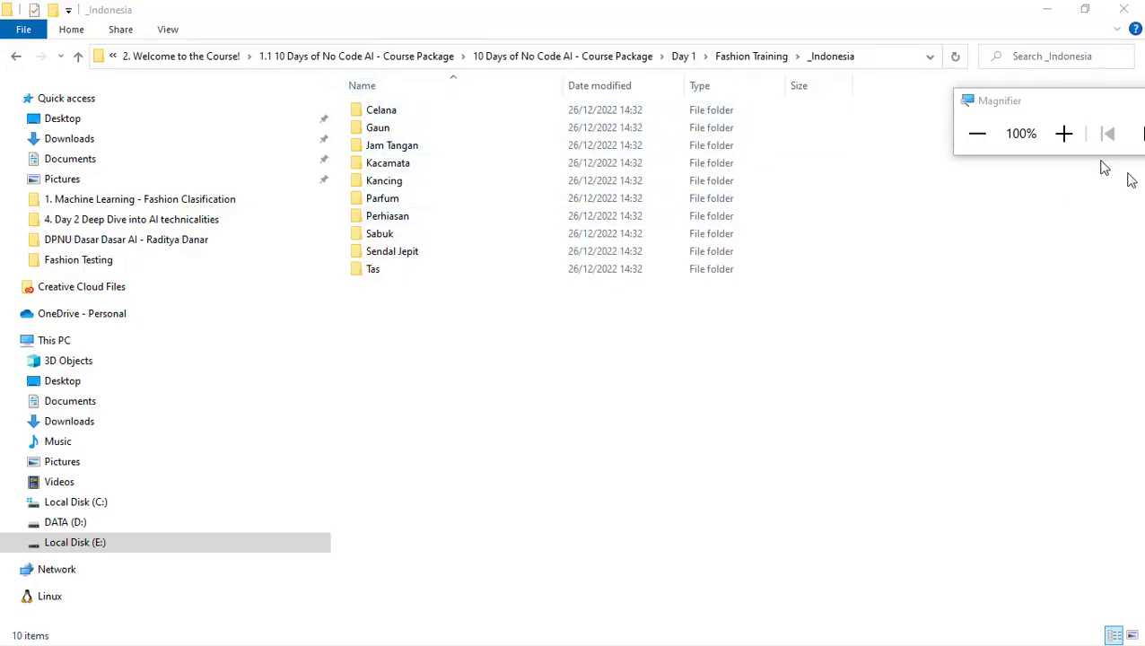
click(1063, 135)
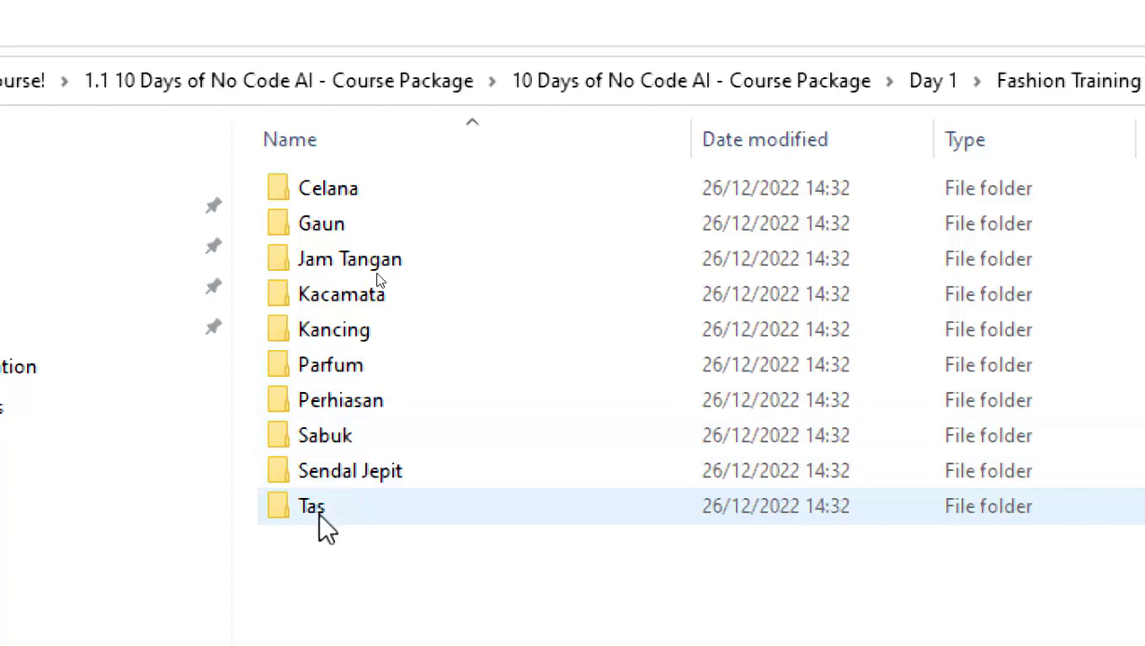
double_click(321, 187)
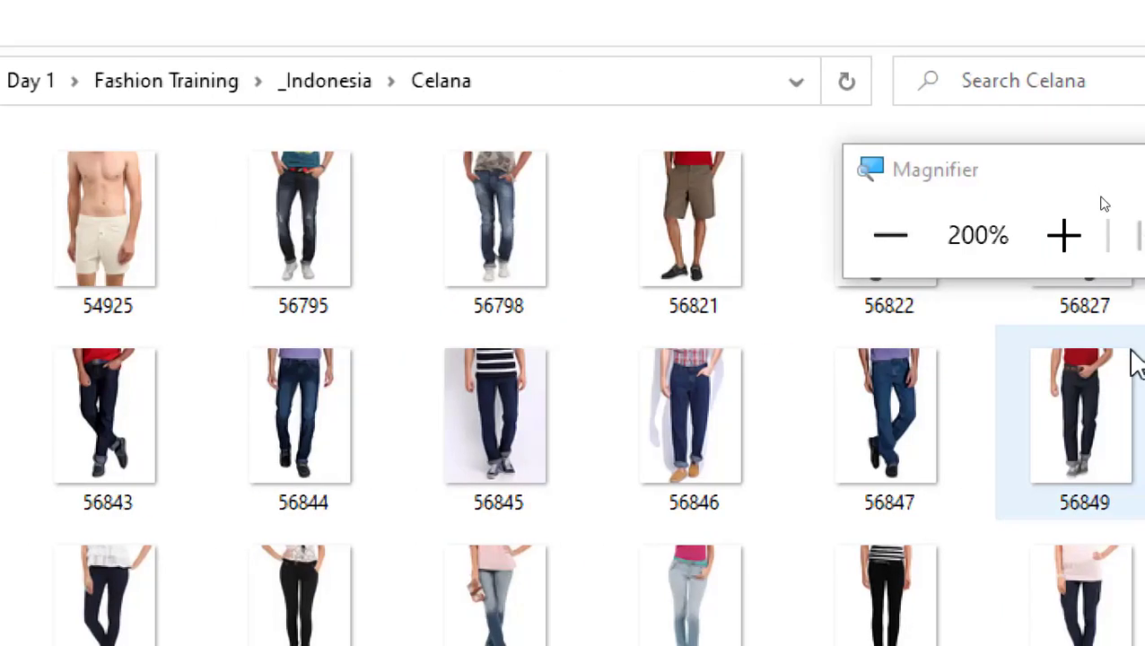
scroll(934, 539, down, 10)
scroll(936, 525, down, 3)
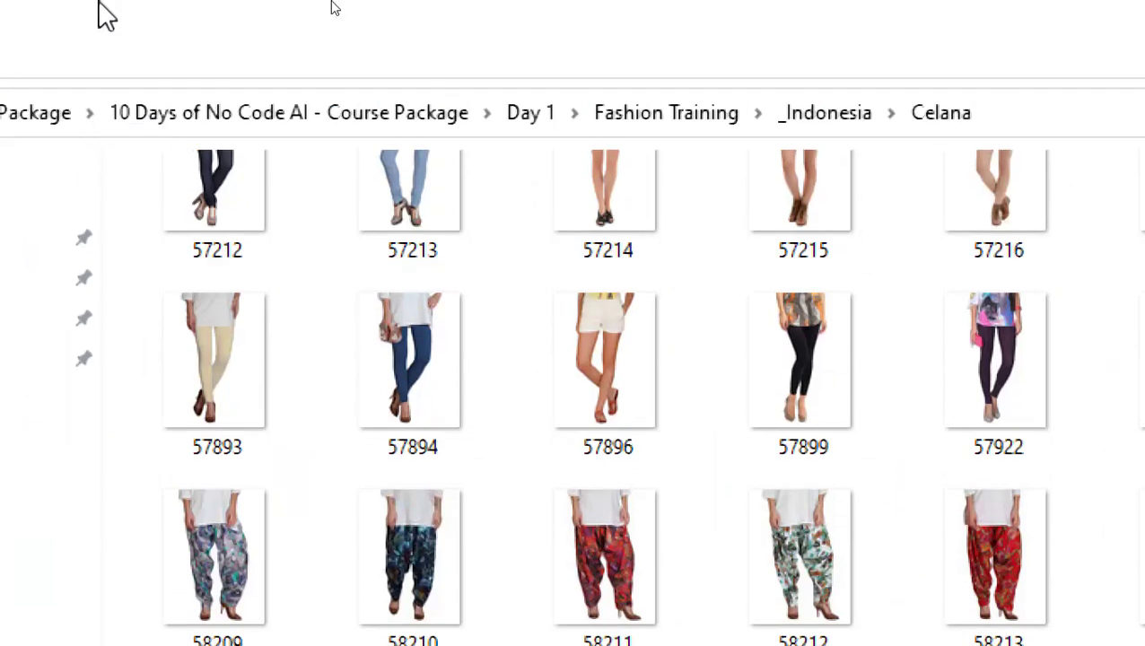
Look through the images in the Gaun, Jam Tangan and Kacamata training folders inside _Indonesia
click(806, 123)
double_click(166, 260)
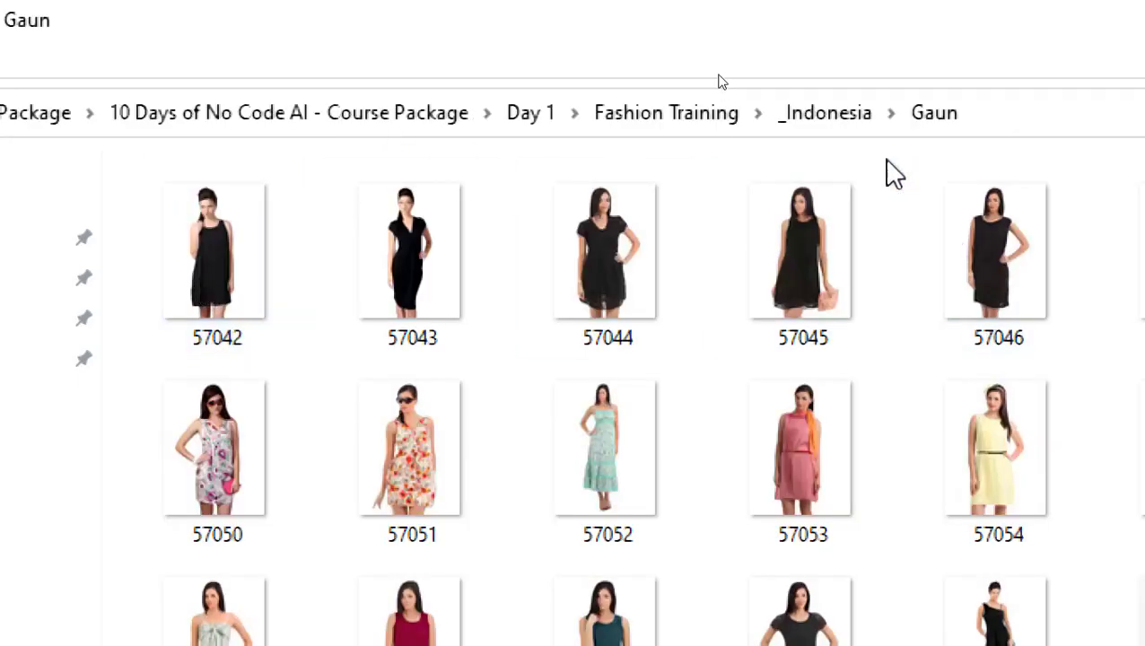
click(830, 125)
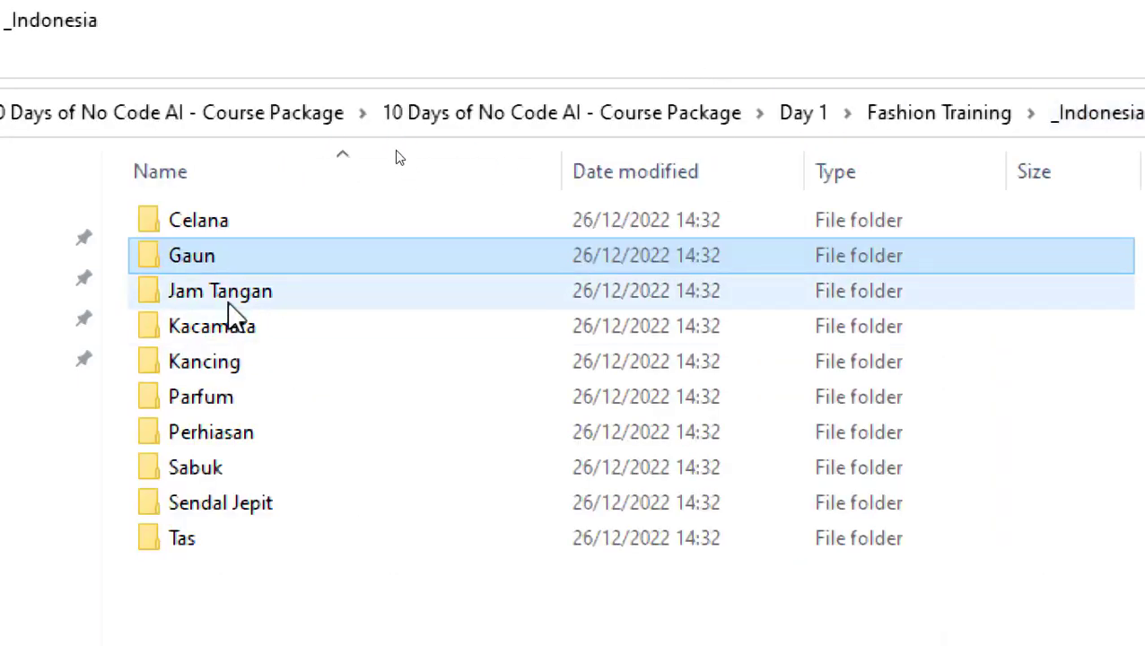
double_click(227, 302)
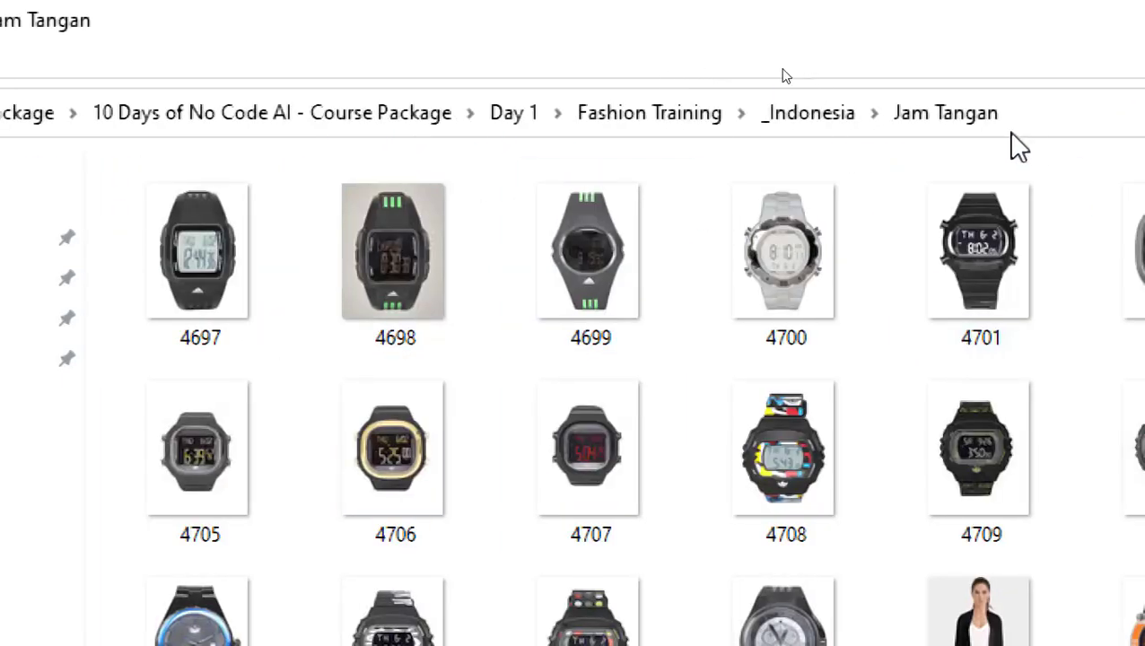
click(827, 125)
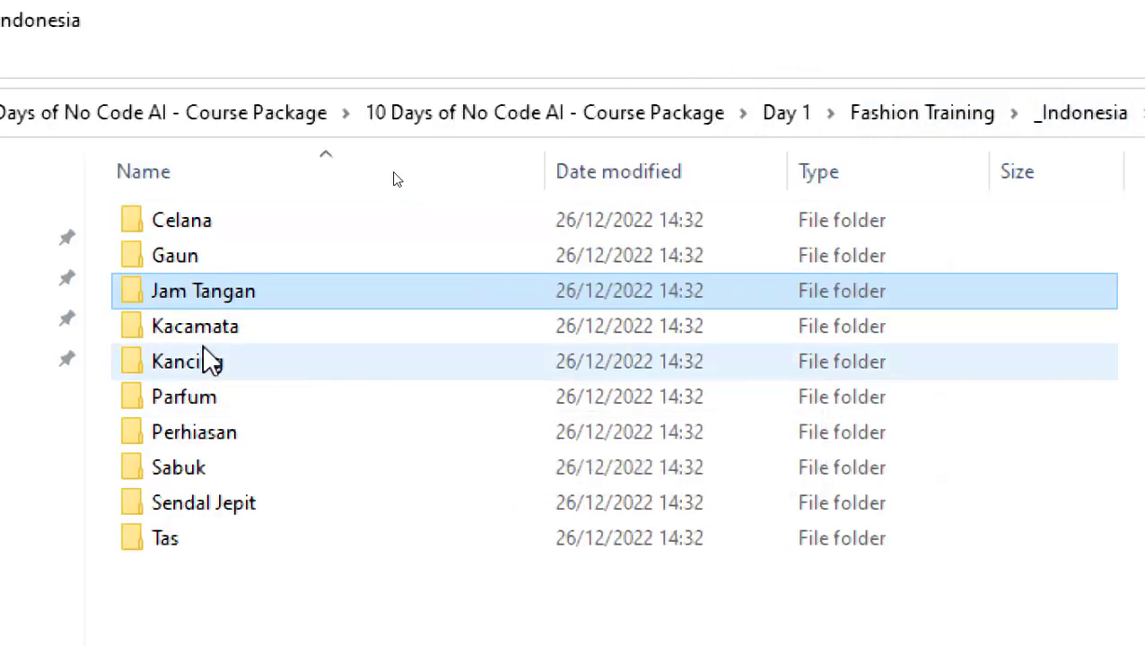
double_click(218, 328)
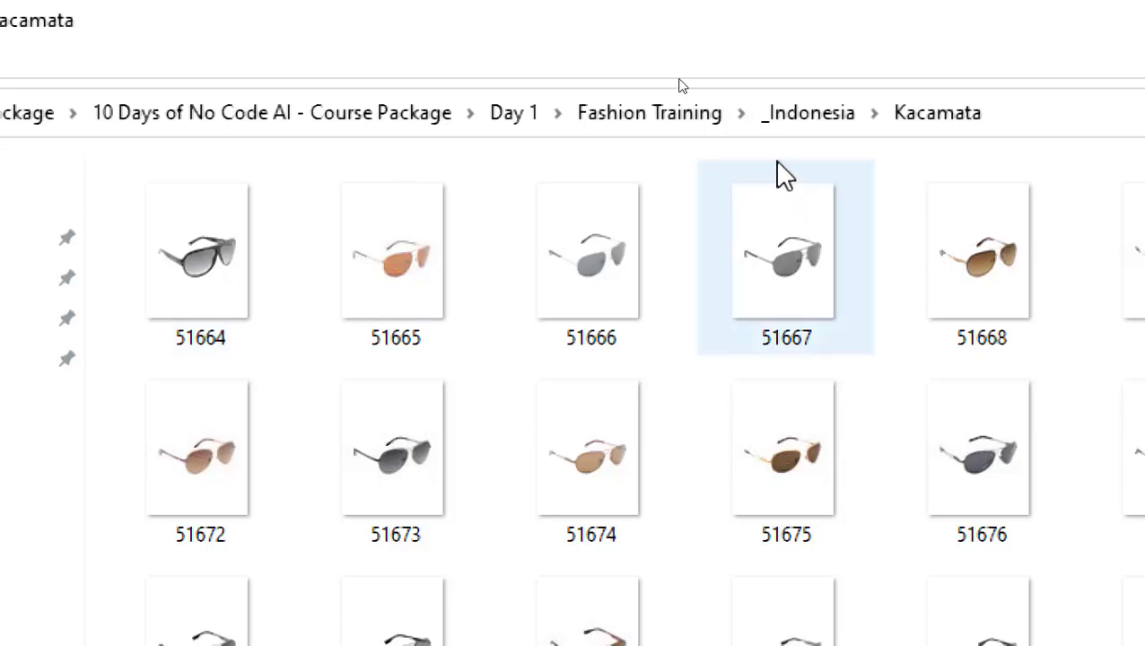
click(806, 128)
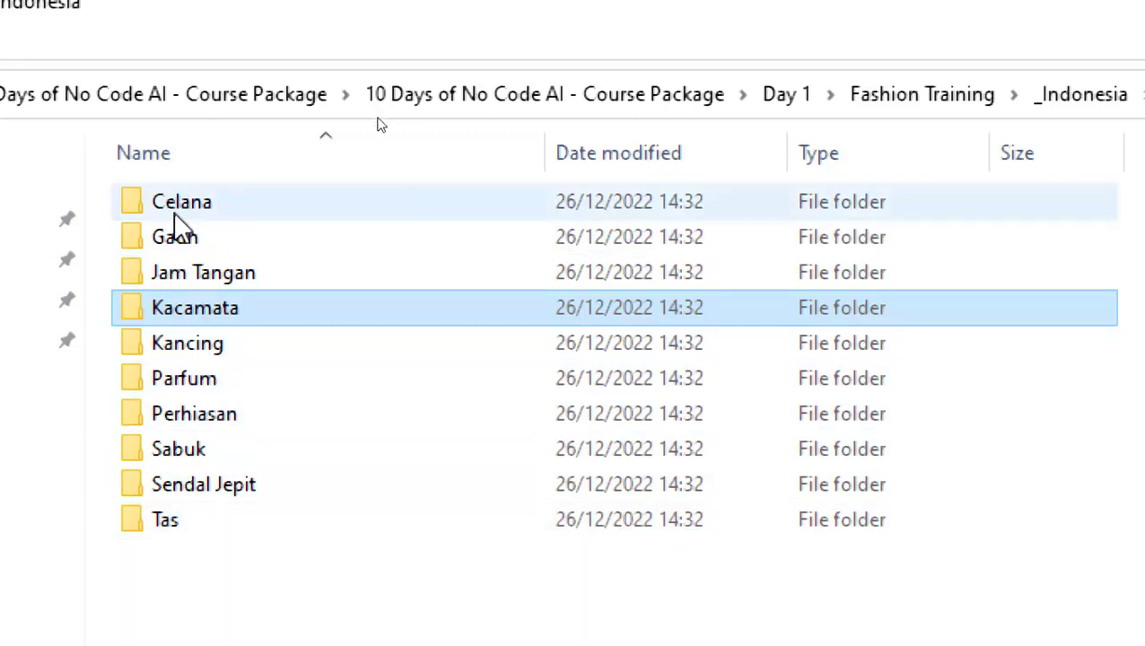
click(210, 585)
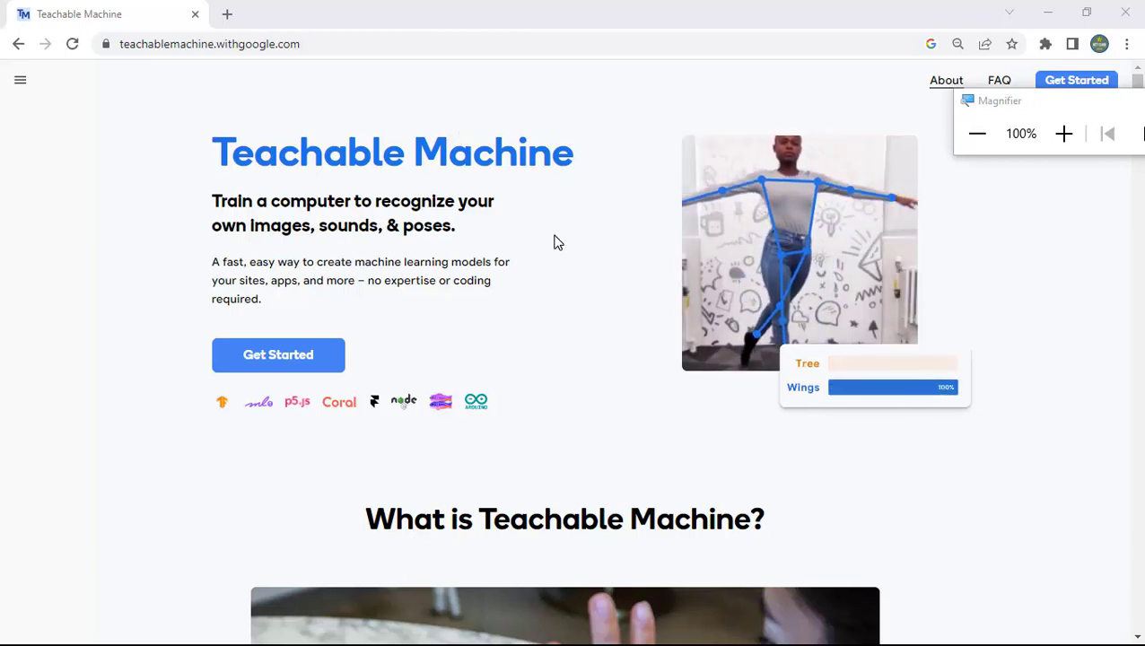
Start a new image project in Teachable Machine using the standard image model
click(300, 363)
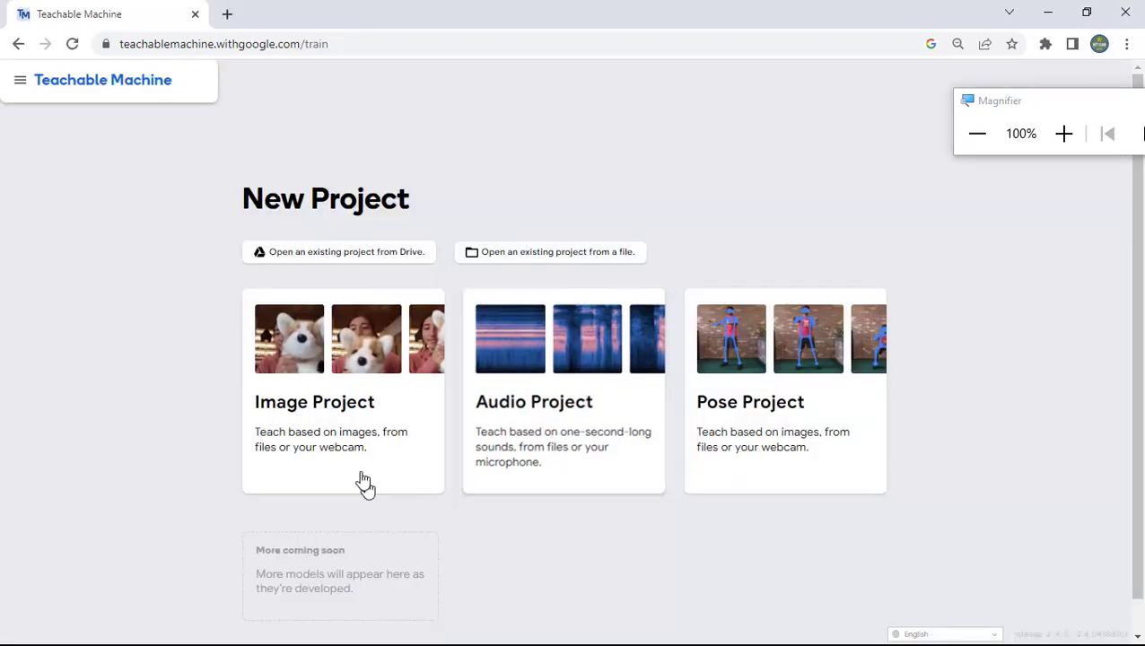
click(352, 384)
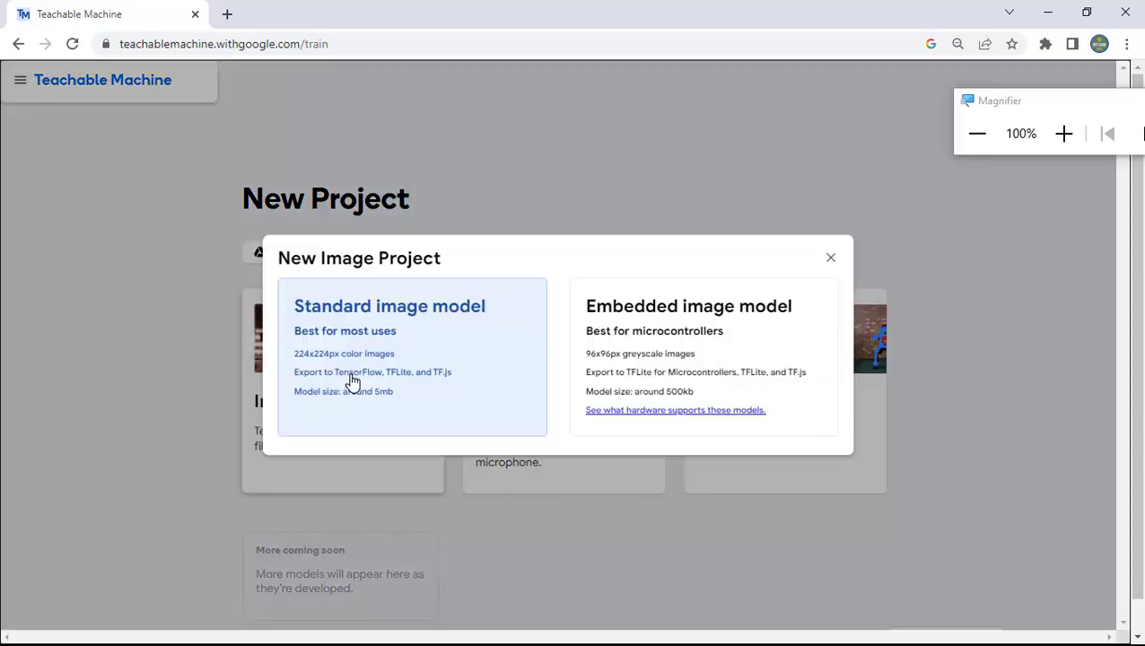
click(381, 312)
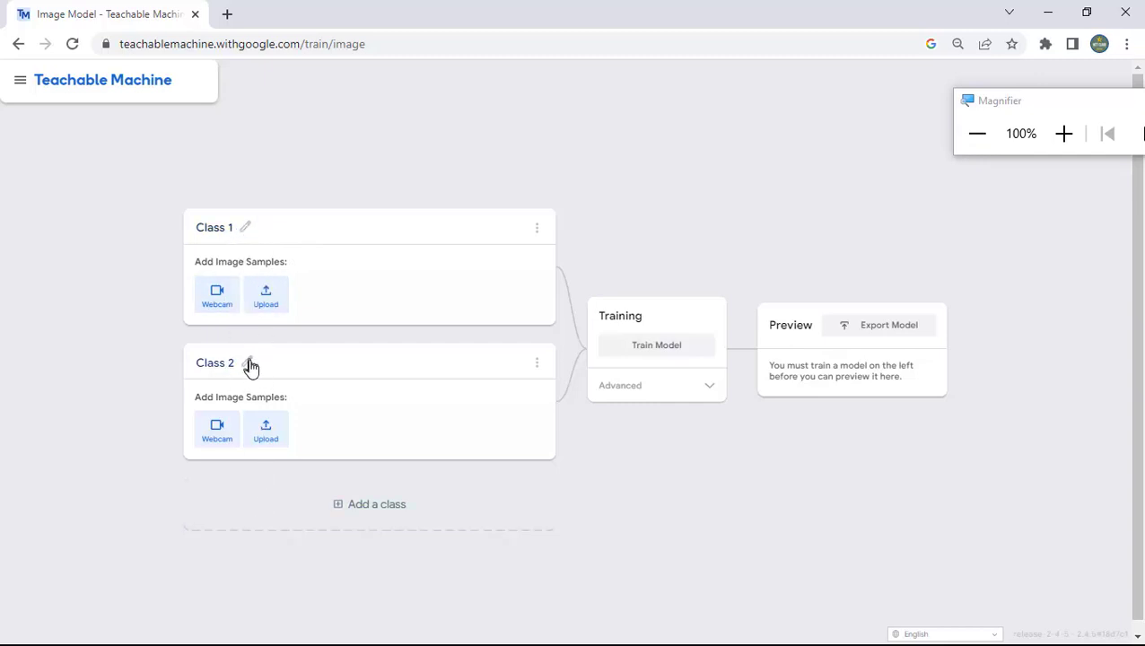
Add eight more classes to the image project, up to Class 10
click(377, 516)
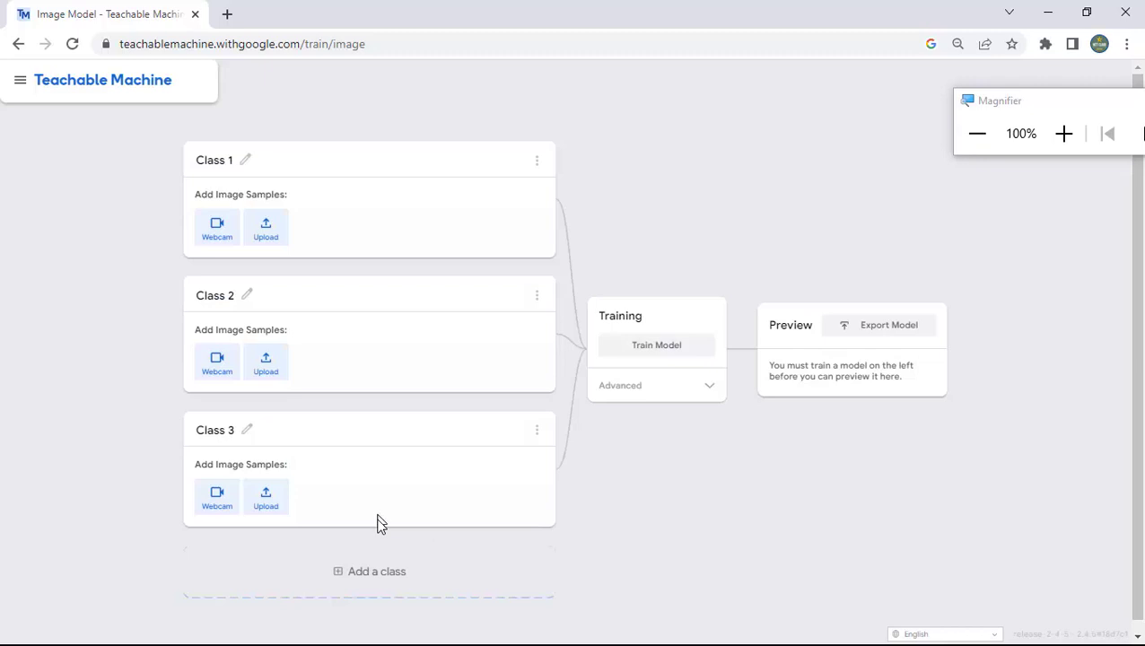
click(371, 583)
click(371, 608)
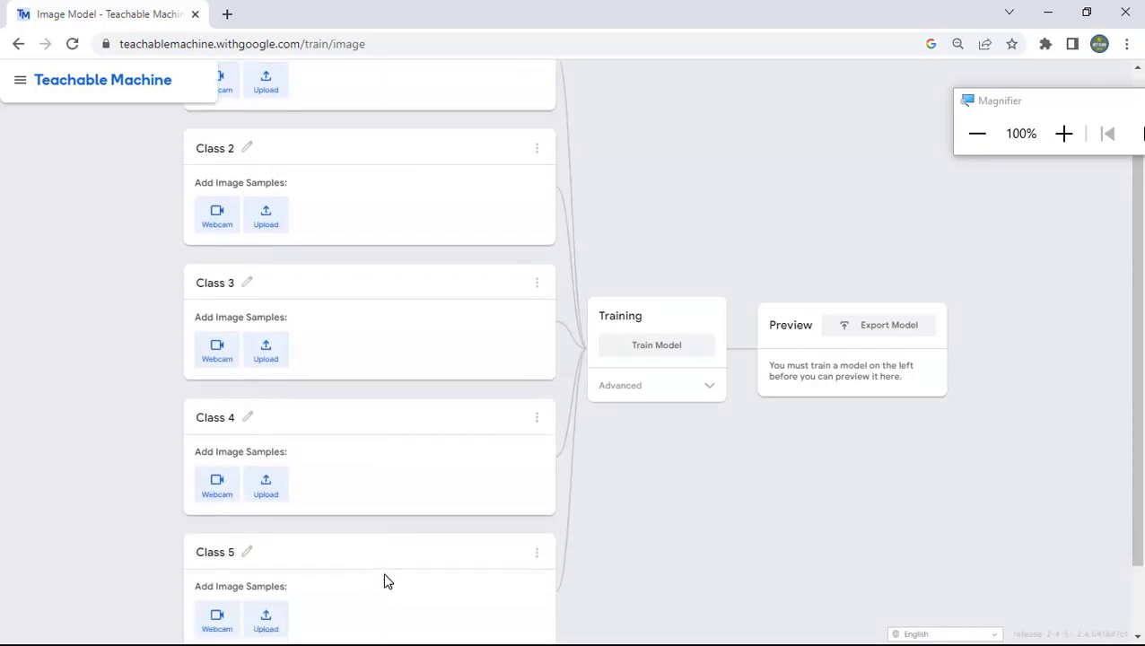
click(378, 613)
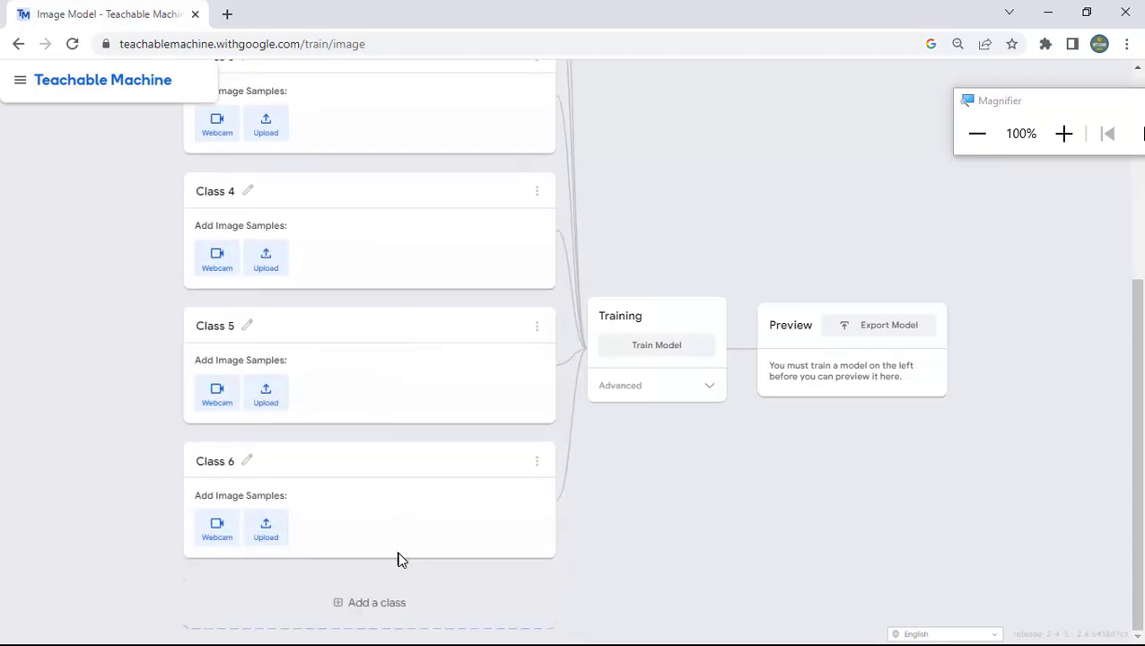
click(388, 608)
click(385, 611)
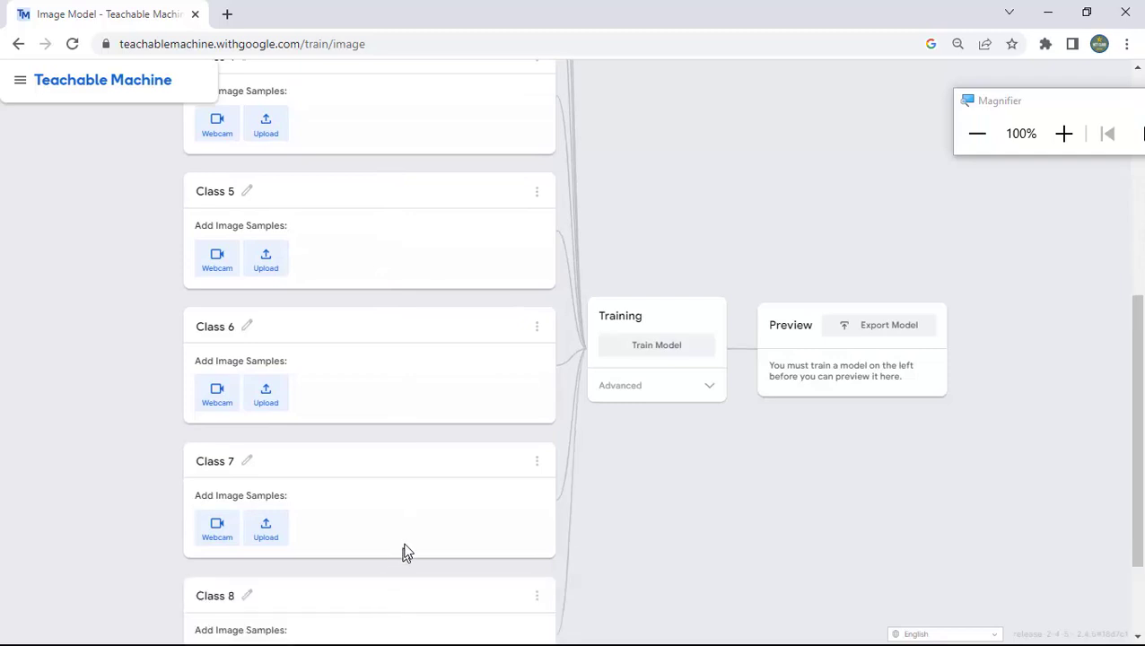
click(380, 608)
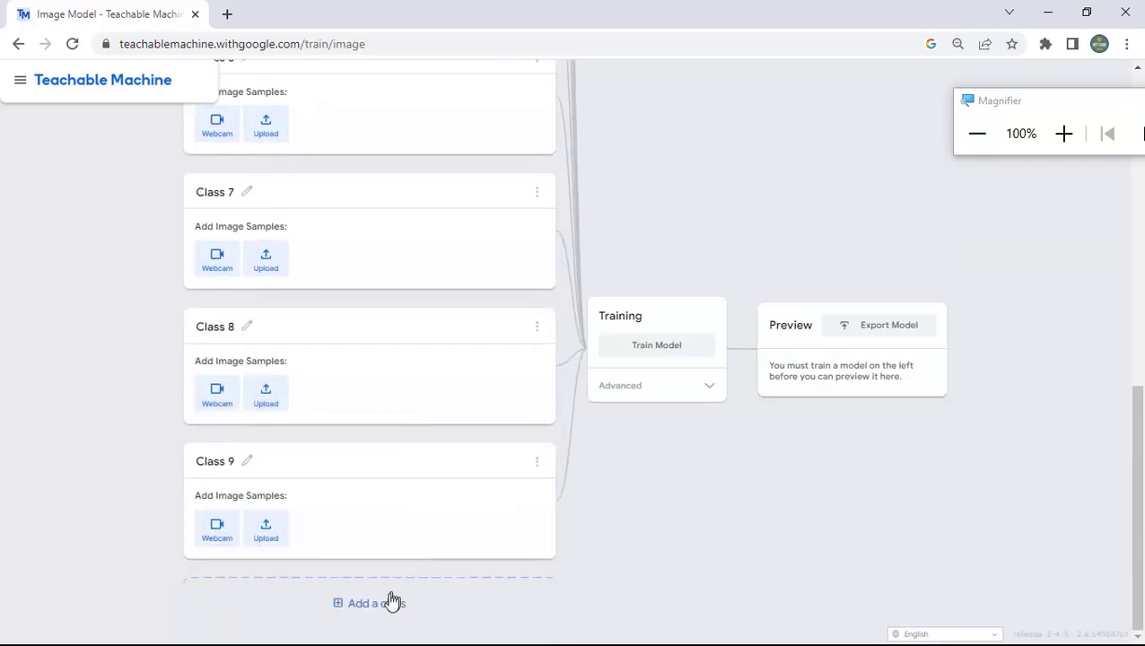
click(391, 607)
Rename Class 1 as Celana
scroll(476, 357, up, 7)
scroll(476, 358, up, 1)
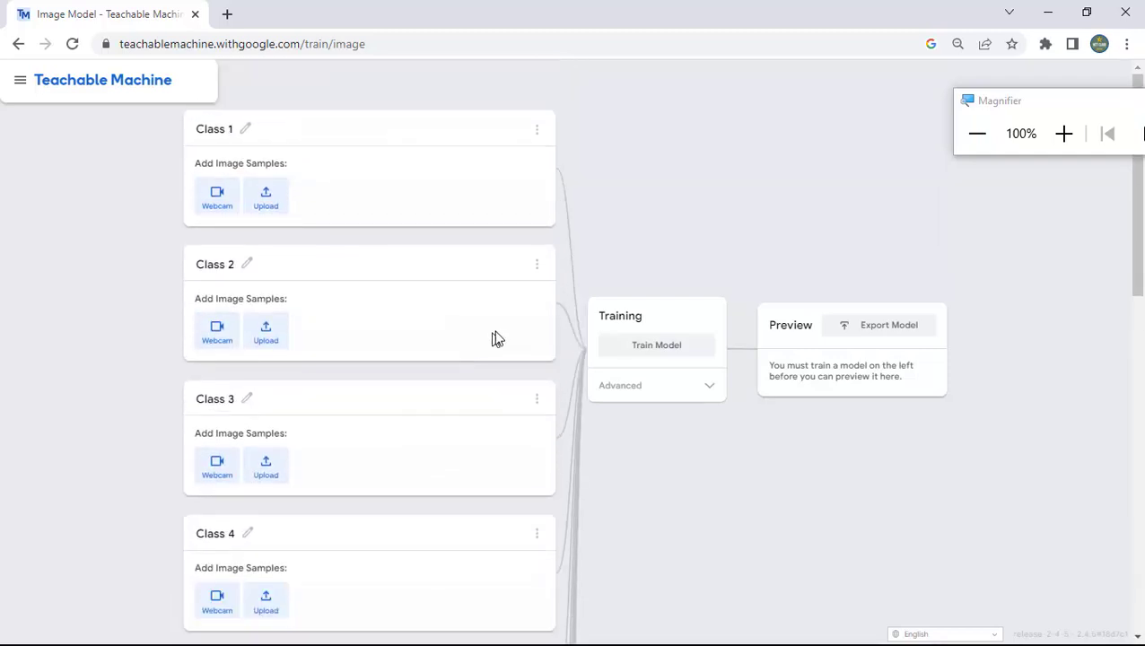
click(455, 39)
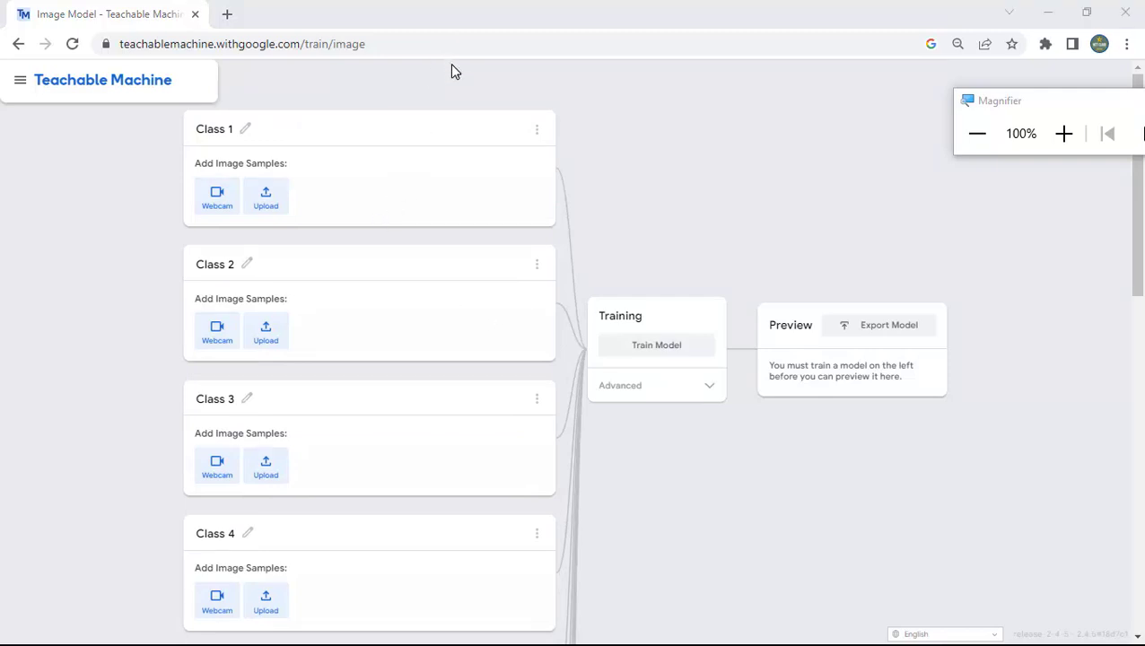
click(243, 137)
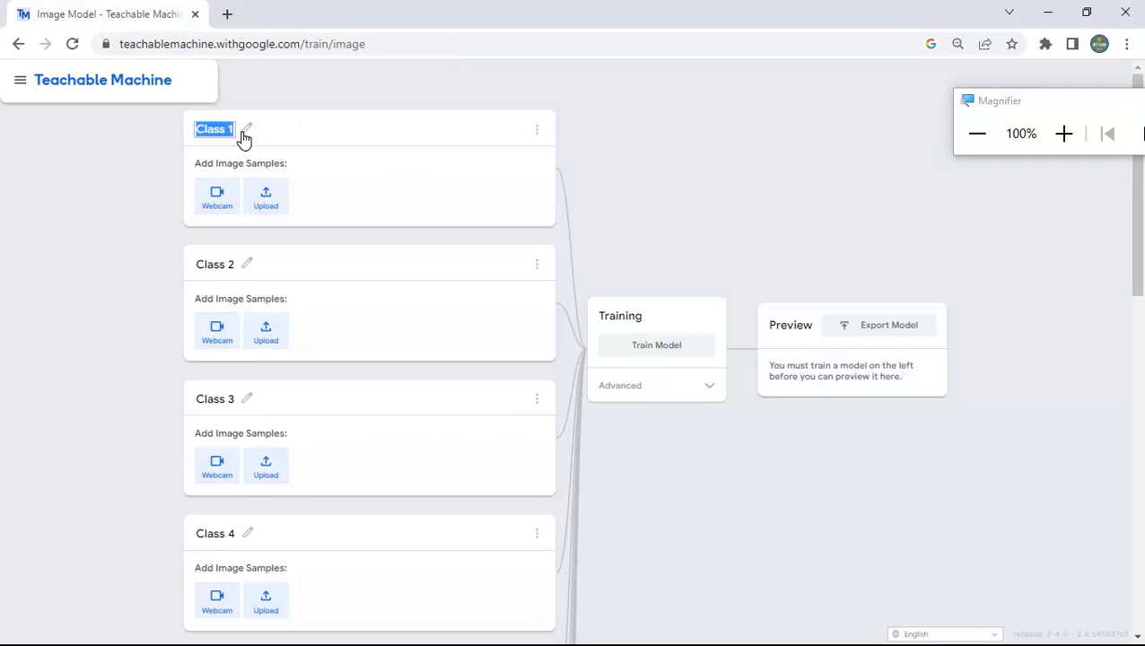
text(Celana)
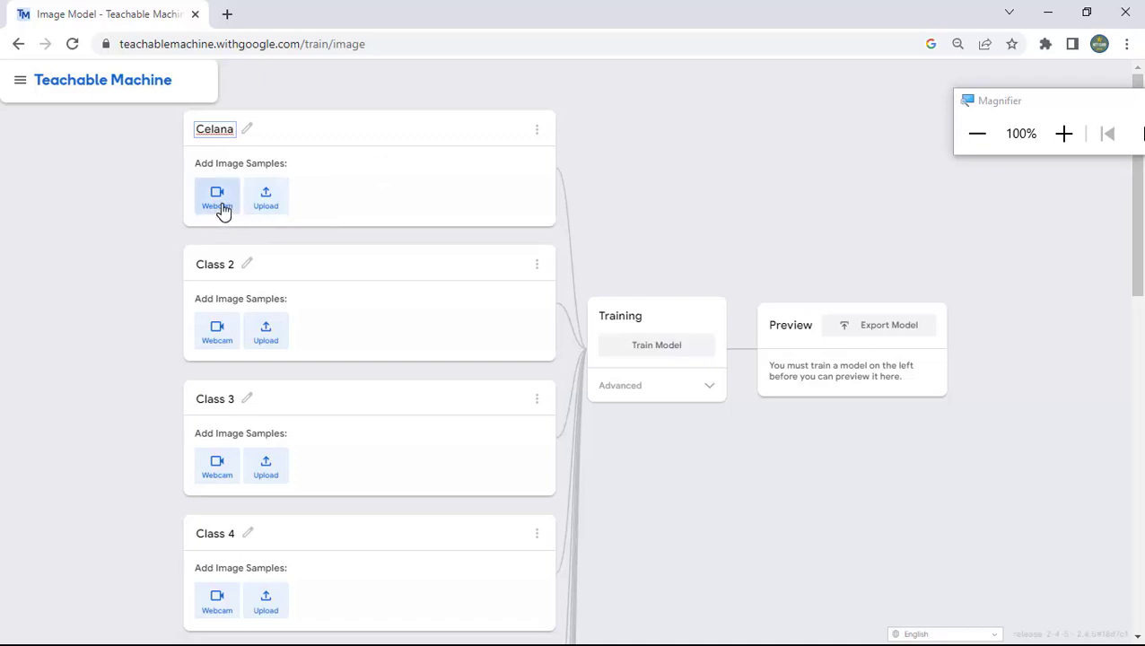
Upload all images from the Celana folder inside Fashion Training > _Indonesia as samples for the Celana class
click(269, 206)
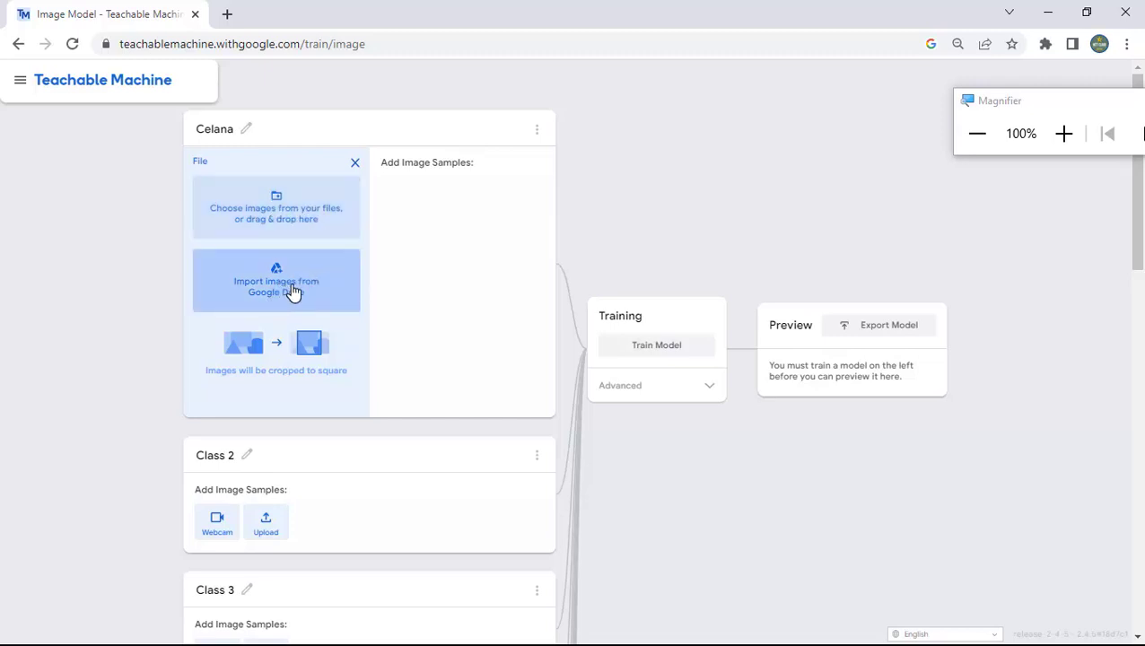
click(304, 213)
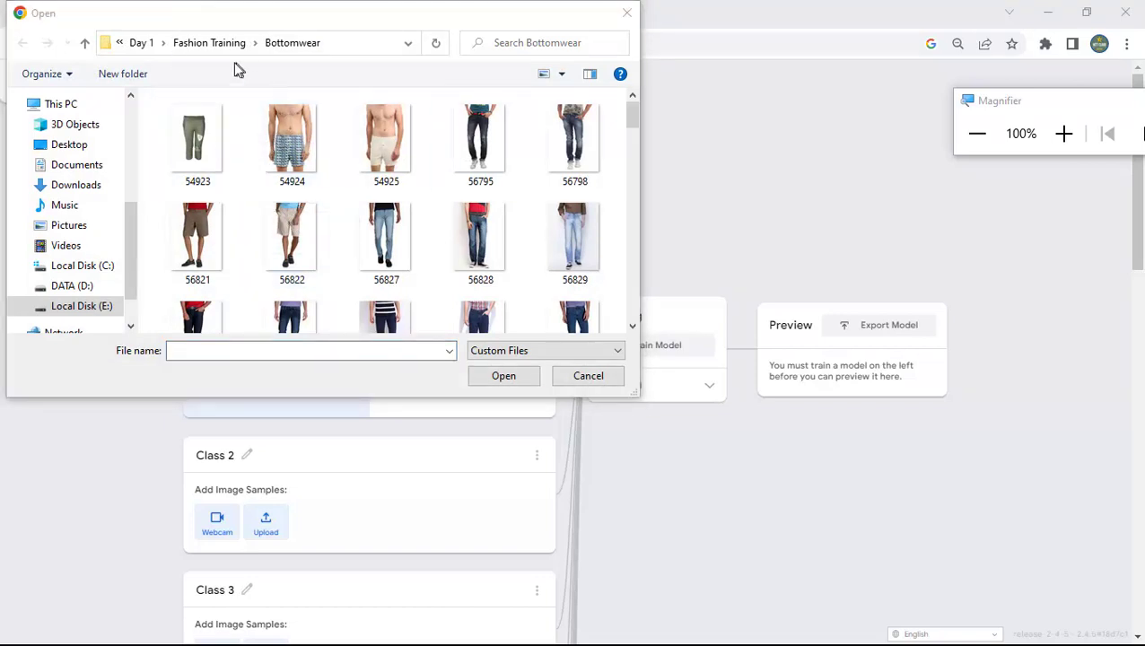
click(214, 43)
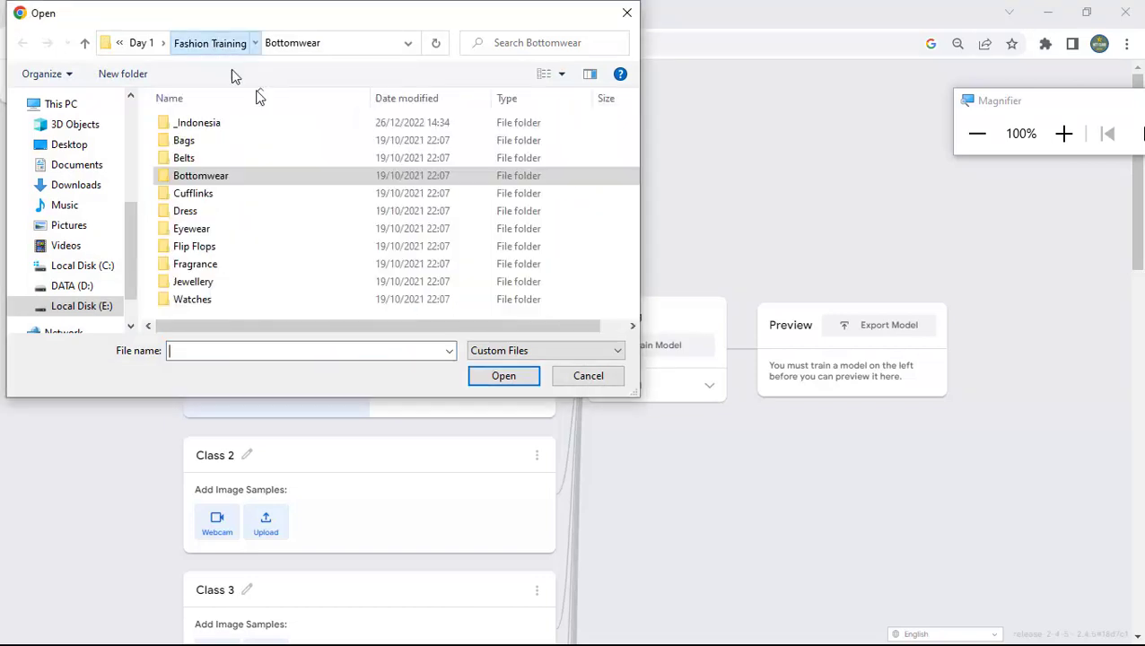
double_click(203, 123)
double_click(190, 129)
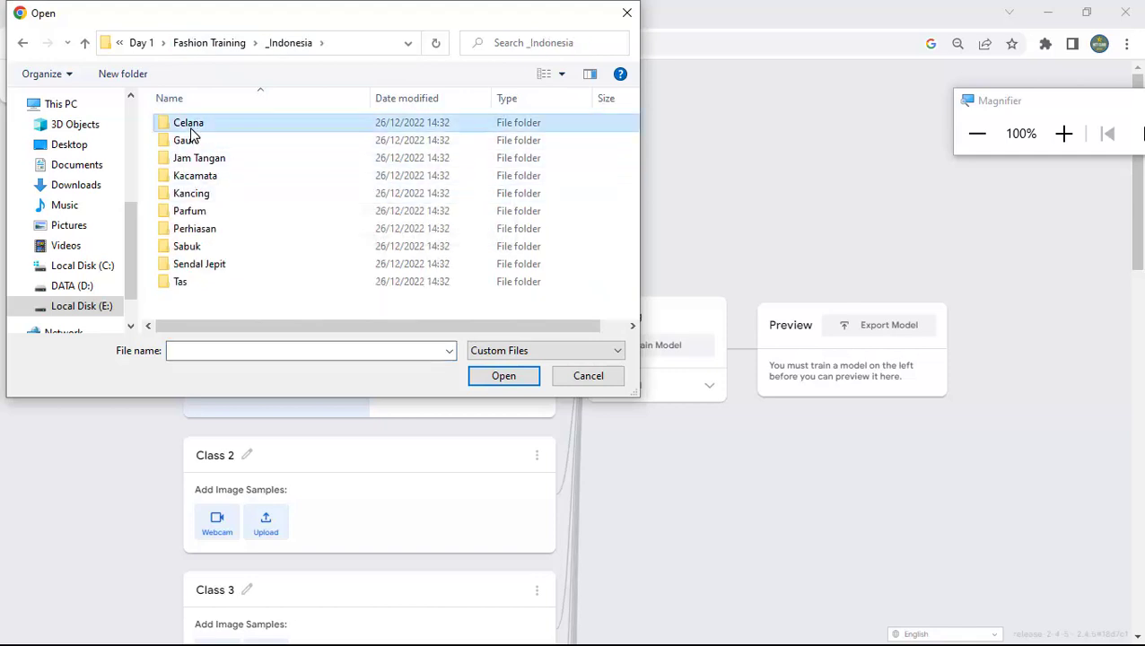
click(190, 142)
scroll(527, 309, down, 15)
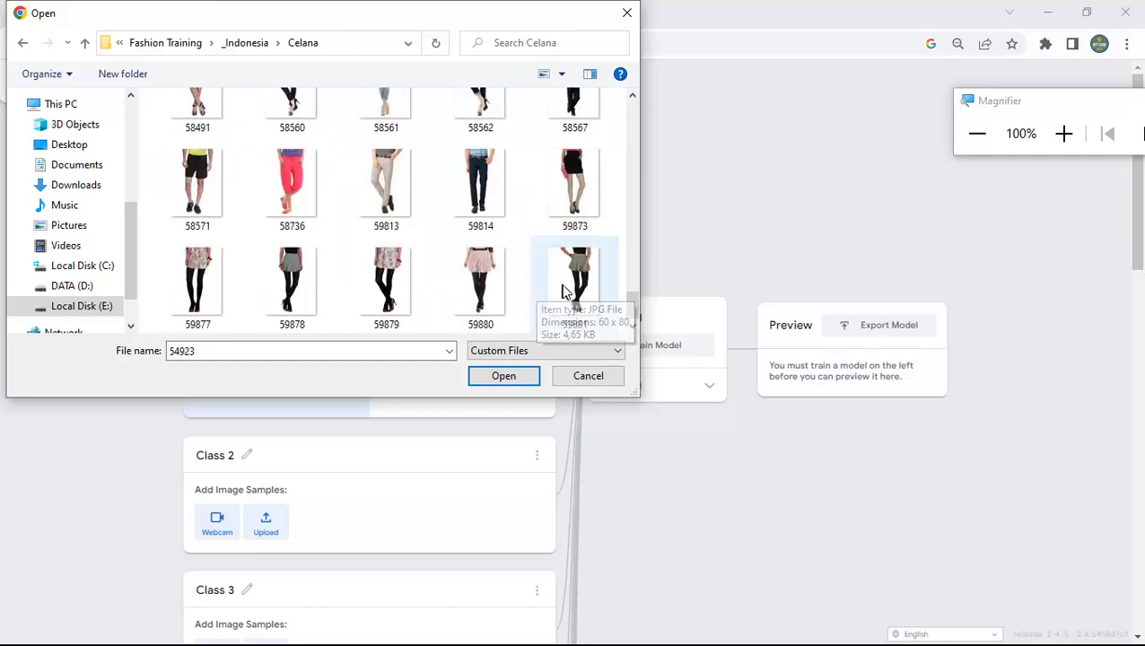
shift+click(578, 304)
mouse_move(633, 310)
mouse_down()
mouse_move(679, 97)
mouse_move(639, 214)
mouse_move(652, 159)
mouse_move(636, 322)
mouse_move(634, 310)
mouse_up()
click(502, 378)
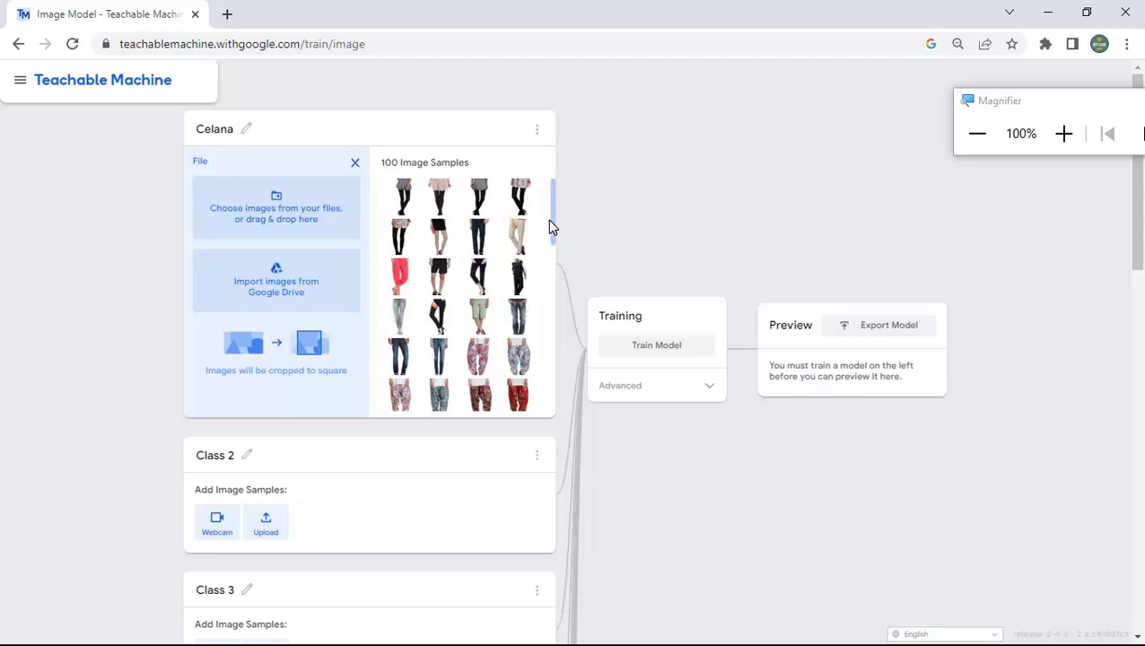
drag(549, 219, 539, 431)
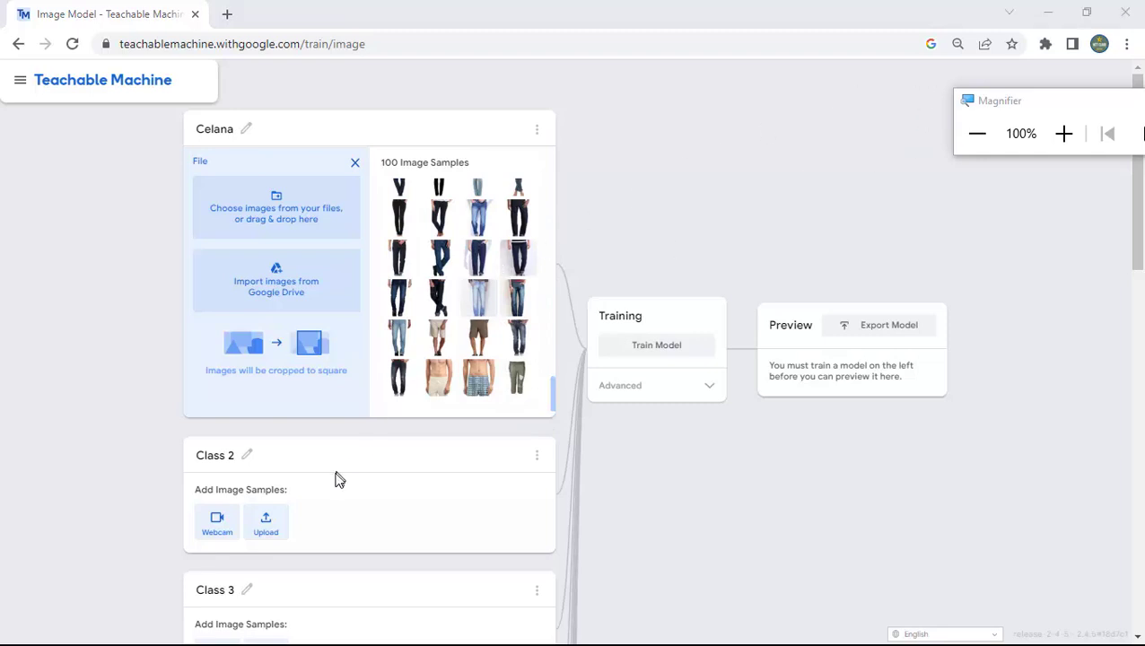
Rename Class 2 as Gaun
click(245, 462)
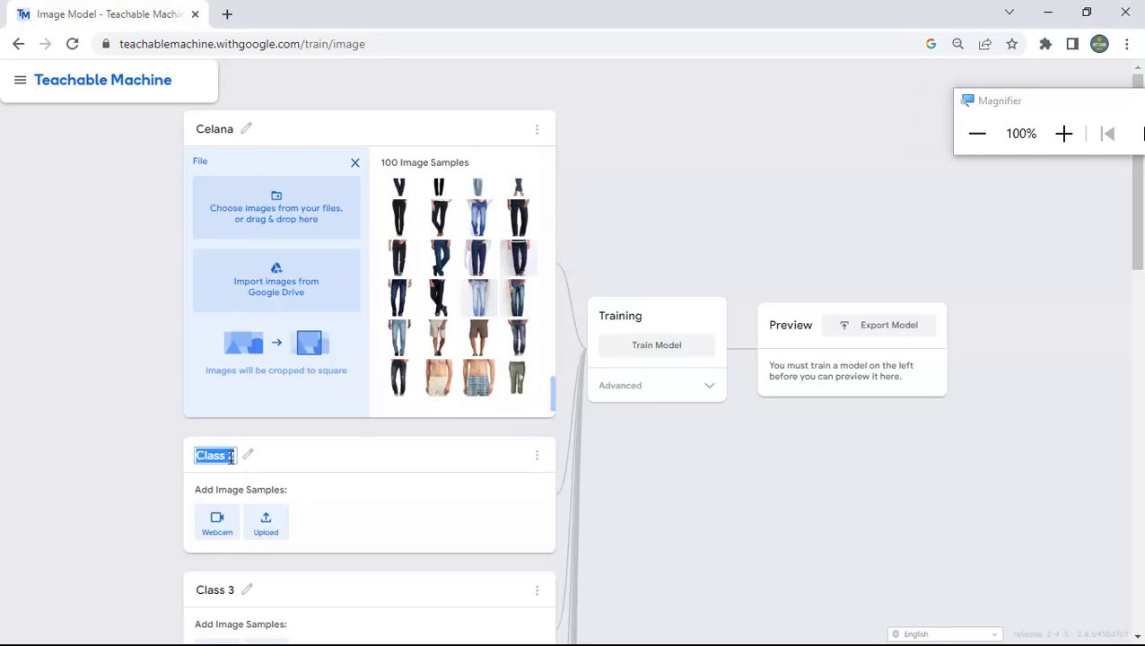
text(Gaun)
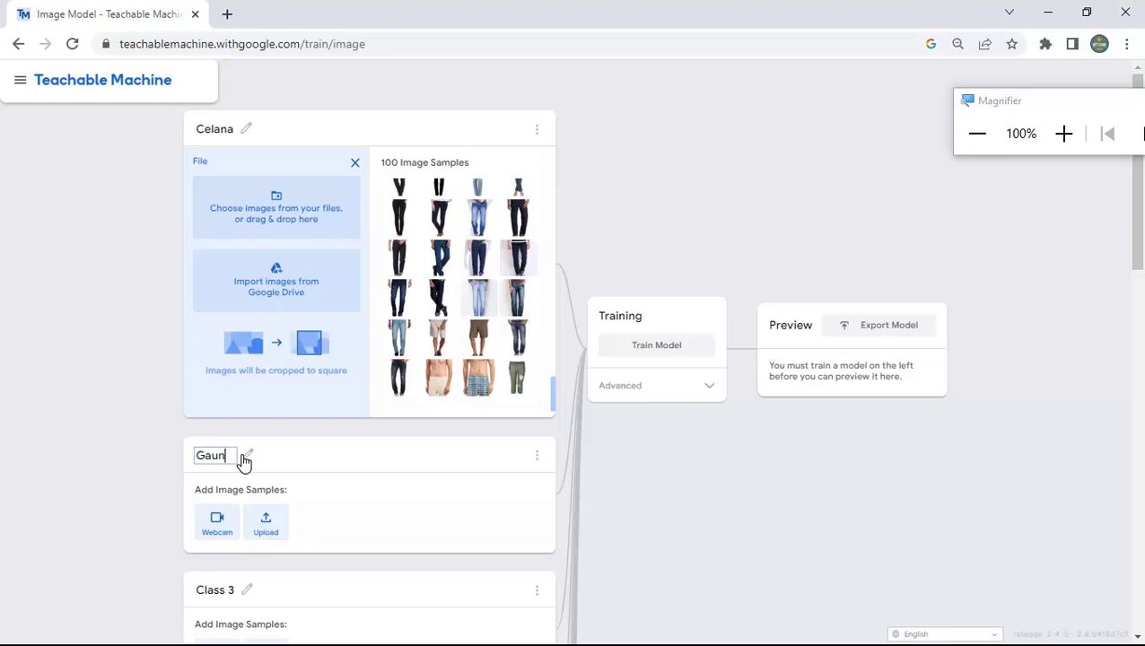
key(Return)
Upload all images from the Gaun folder inside Fashion Training > _Indonesia as samples for the Gaun class
click(272, 535)
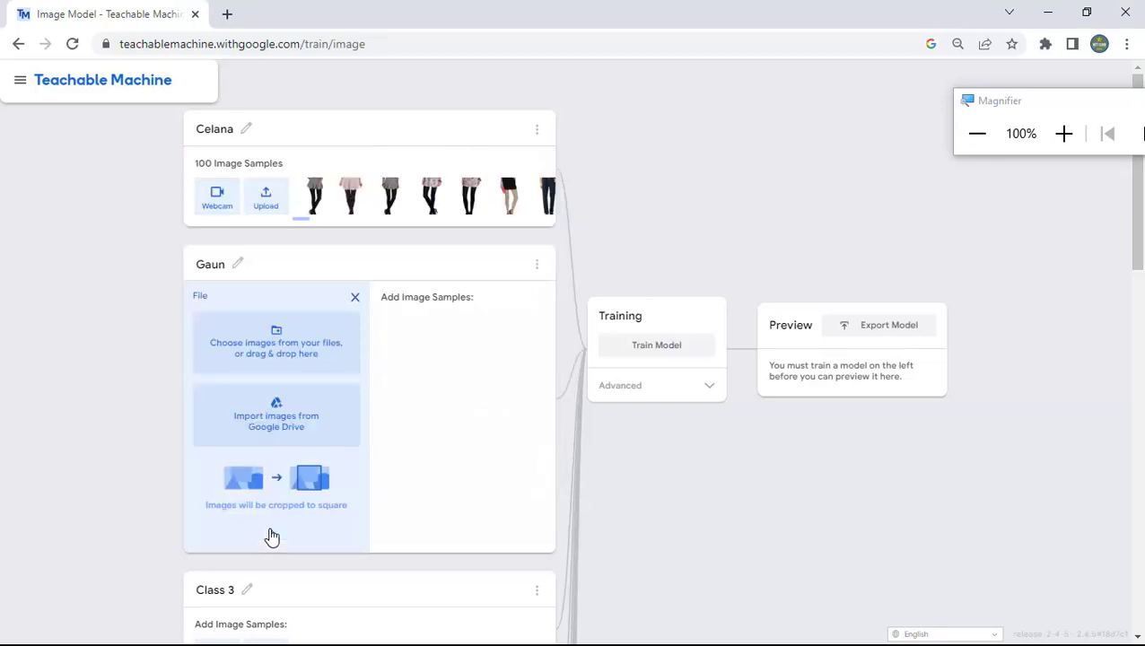
click(300, 334)
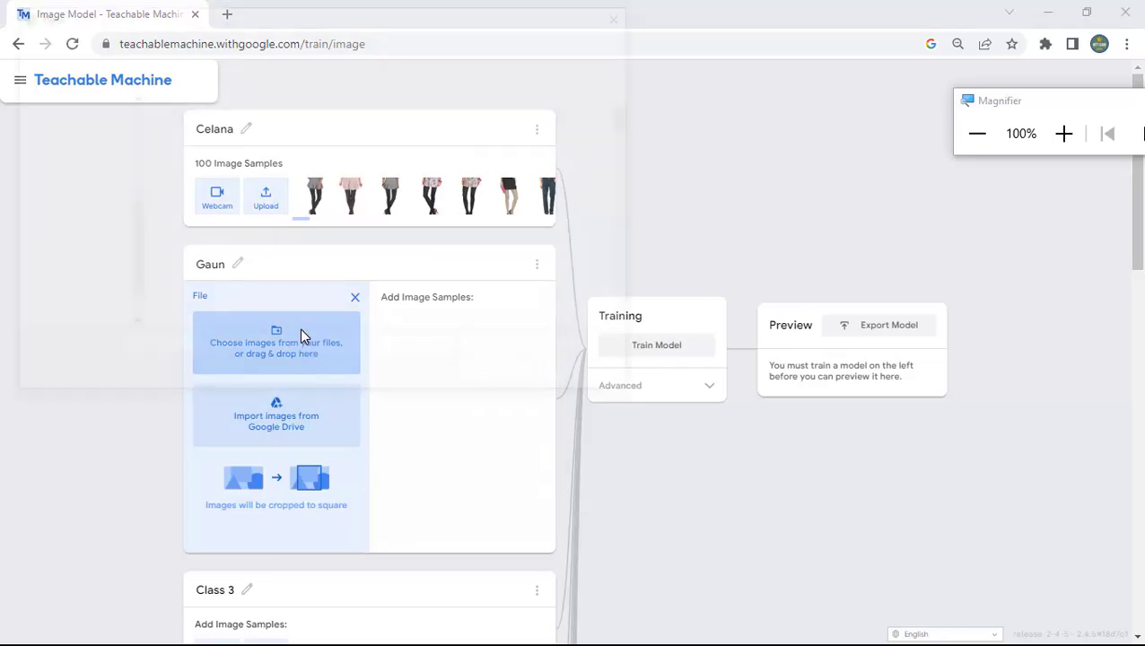
click(86, 43)
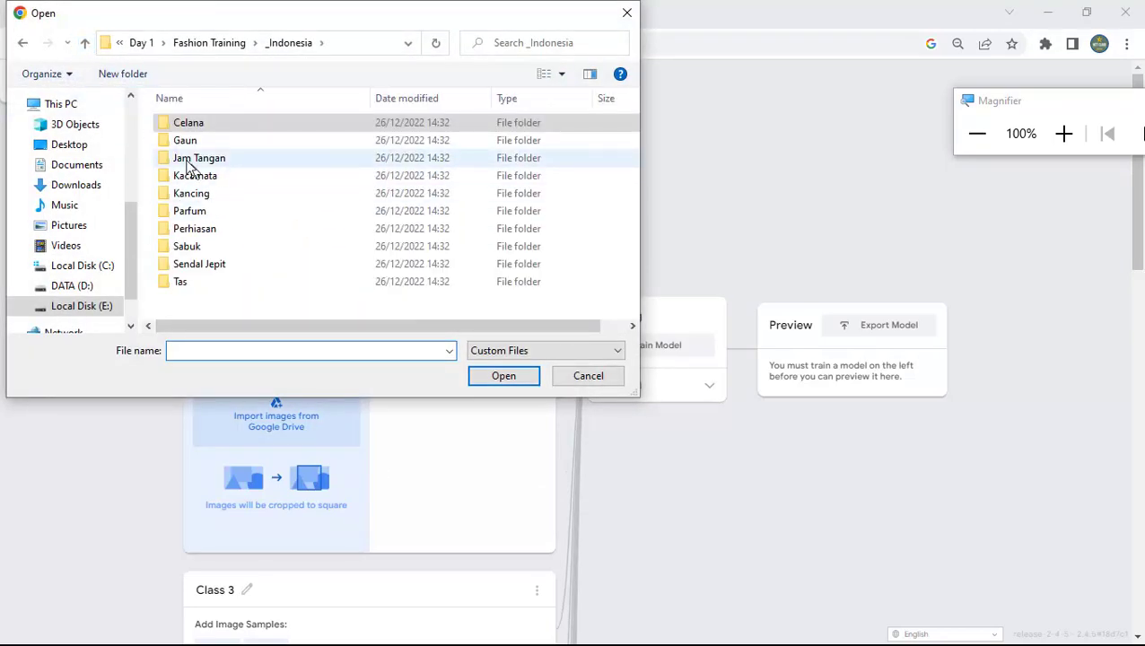
double_click(184, 142)
click(199, 177)
scroll(339, 225, down, 10)
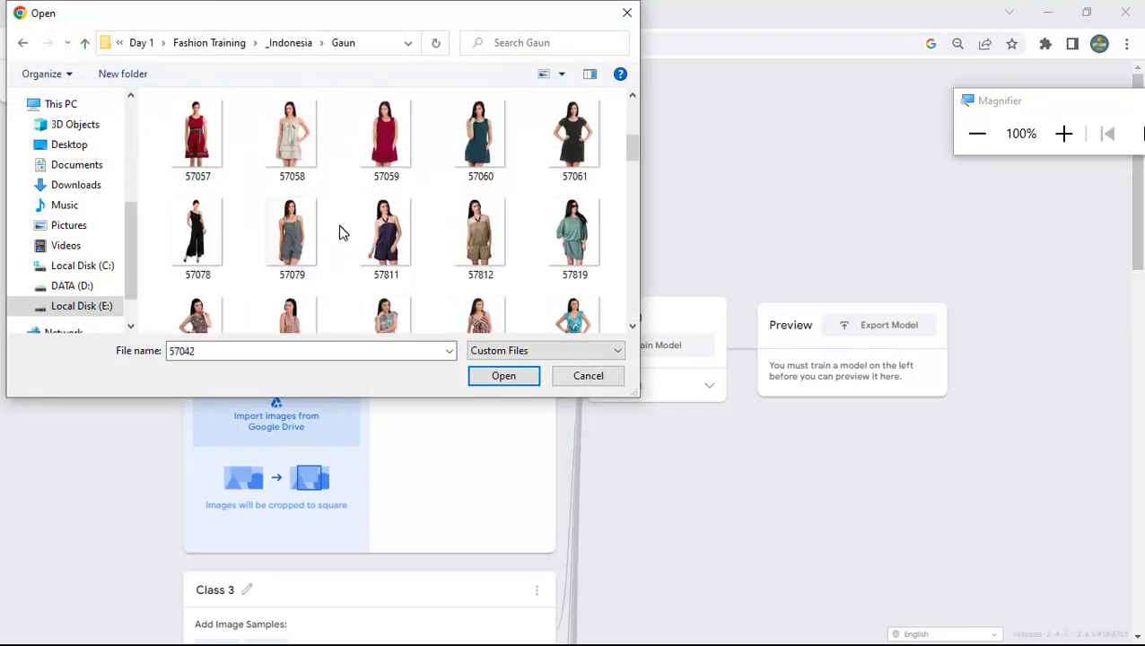
scroll(343, 243, down, 10)
shift+click(576, 296)
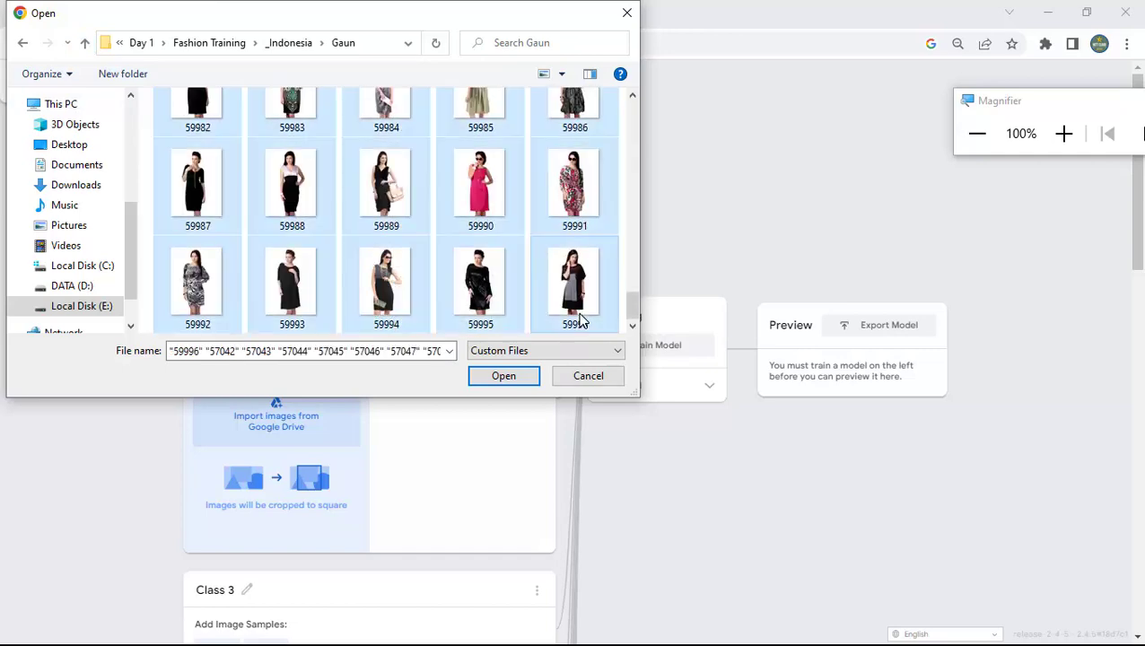
click(503, 377)
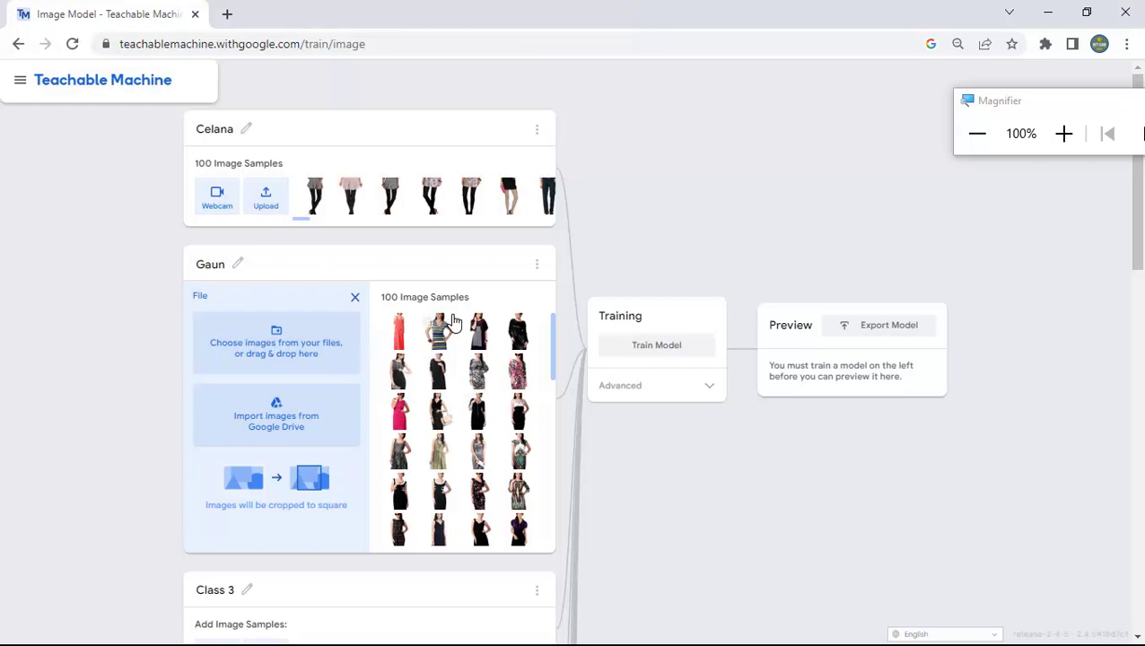
scroll(453, 321, down, 3)
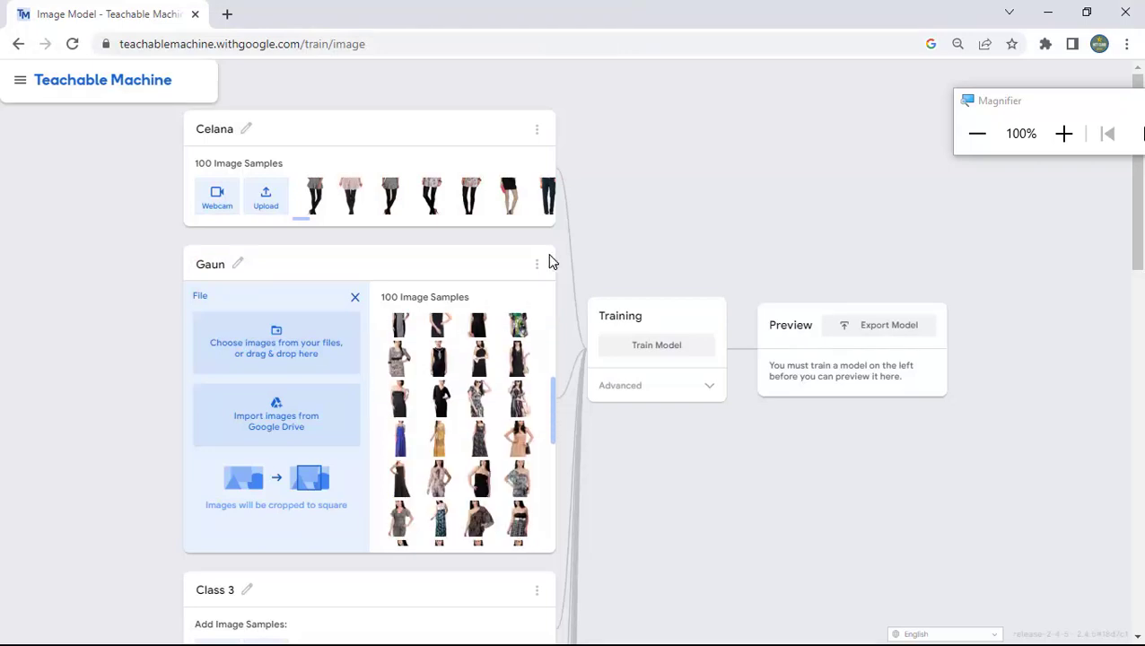
Rename Class 3 as Jam Tangan
scroll(307, 513, down, 3)
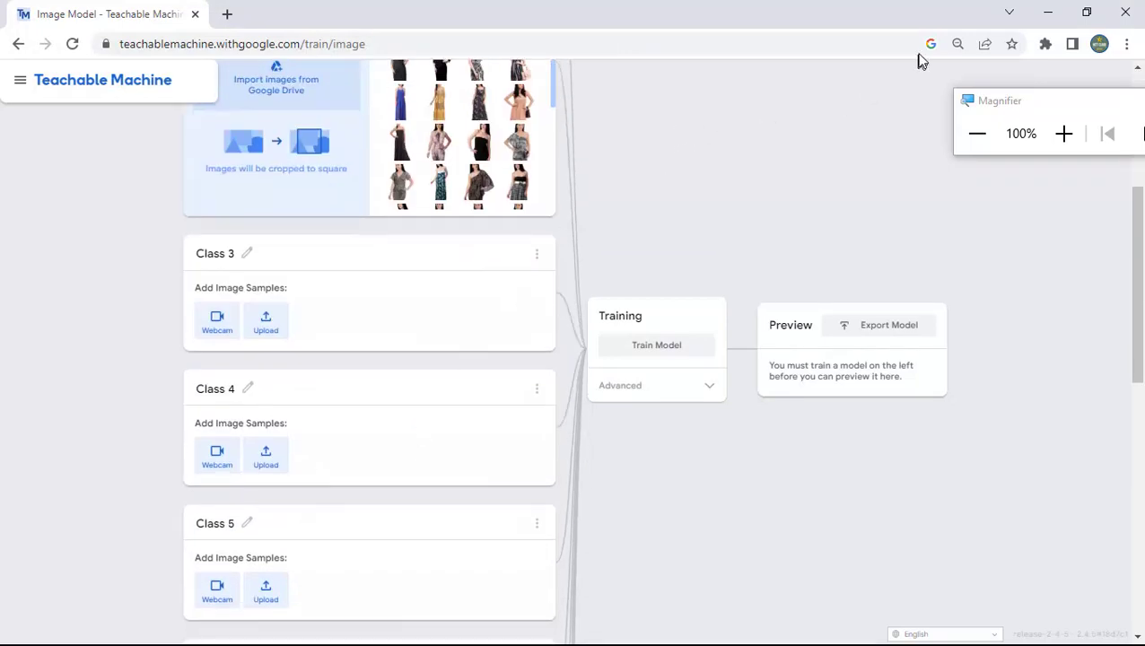
click(250, 257)
text(Jam Tangan)
key(Return)
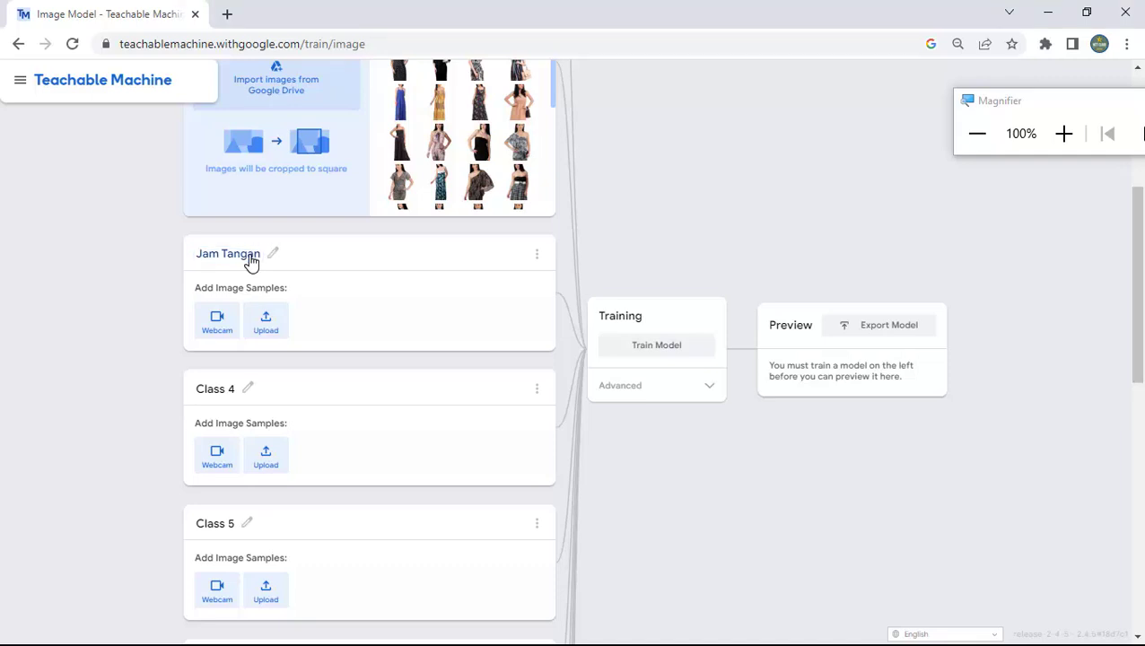
Upload all images from the Jam Tangan folder inside Fashion Training > _Indonesia as samples for the Jam Tangan class
click(262, 322)
click(284, 151)
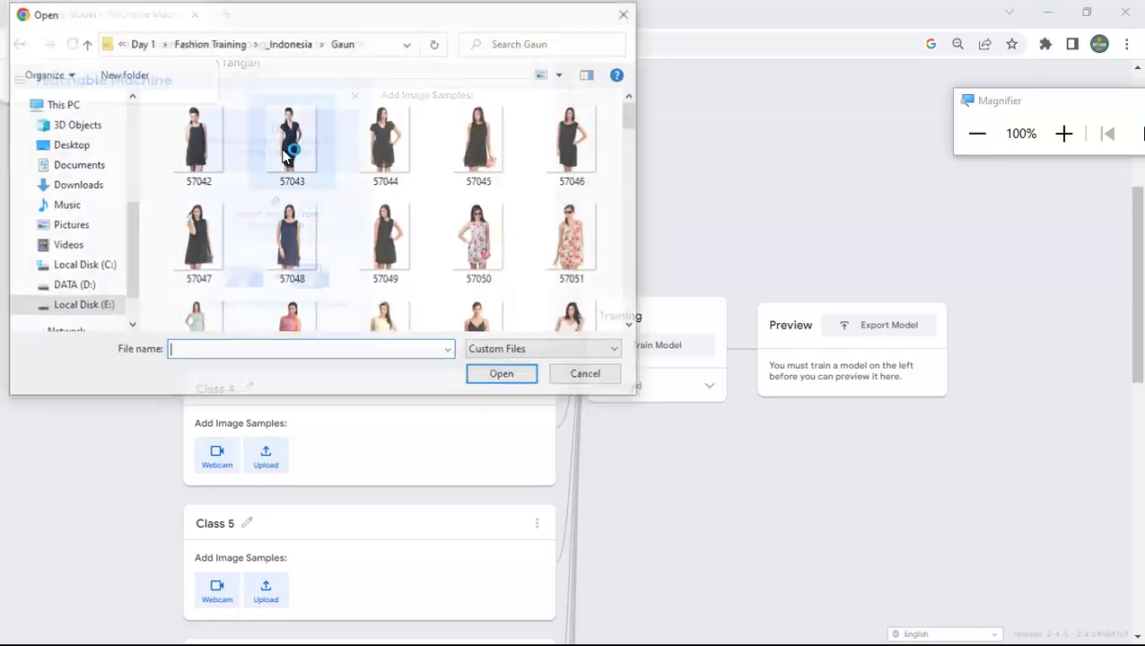
click(83, 44)
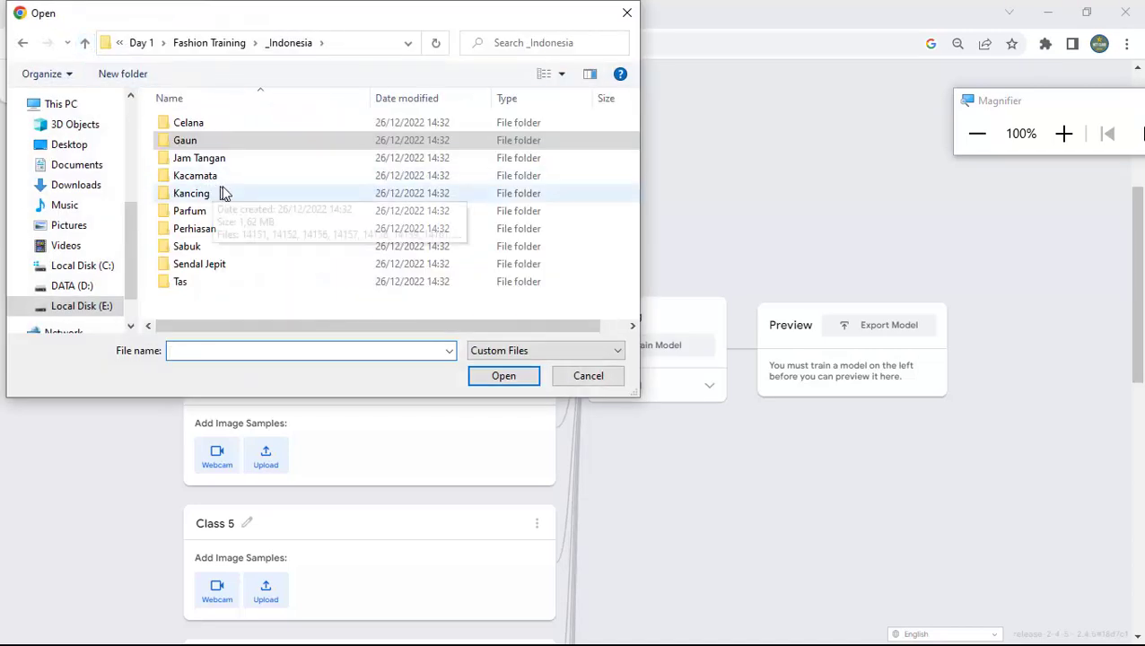
double_click(191, 157)
click(191, 150)
scroll(319, 251, down, 15)
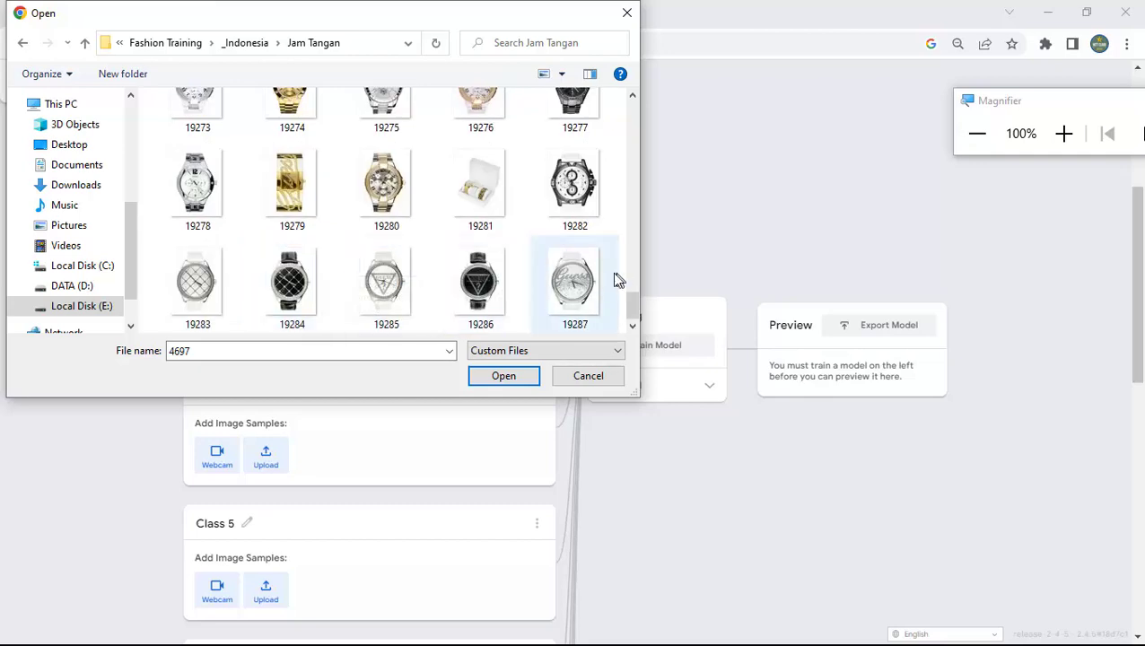
shift+click(591, 286)
click(506, 378)
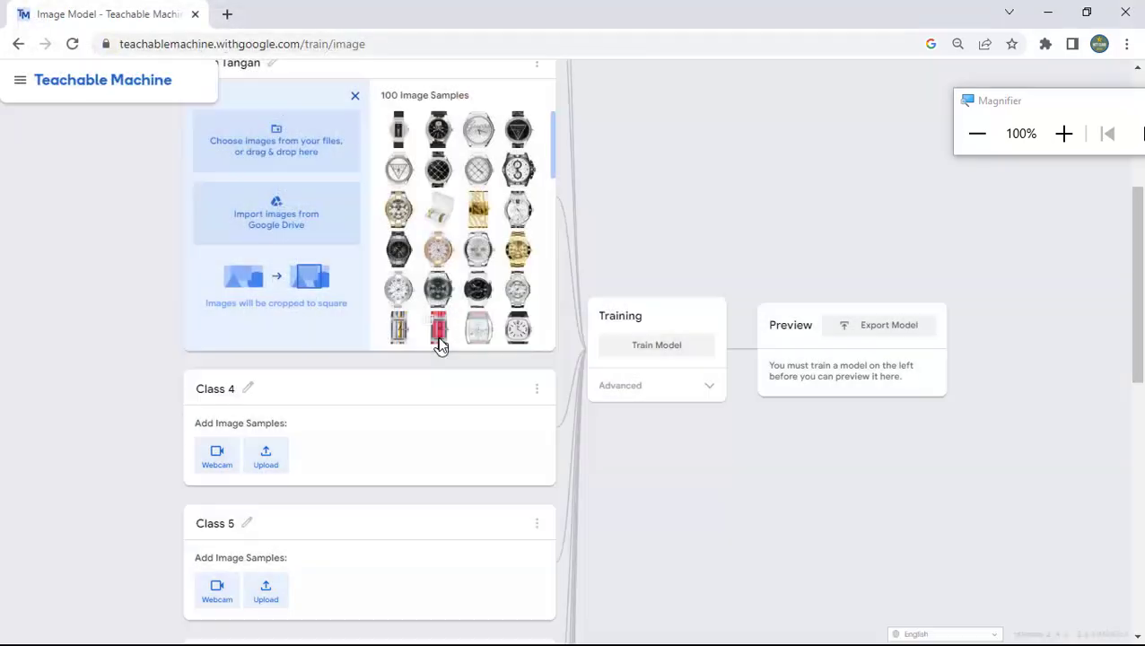
Review the class names and image samples of all classes in the project, from Celana through Tas
scroll(439, 343, up, 4)
scroll(439, 342, down, 5)
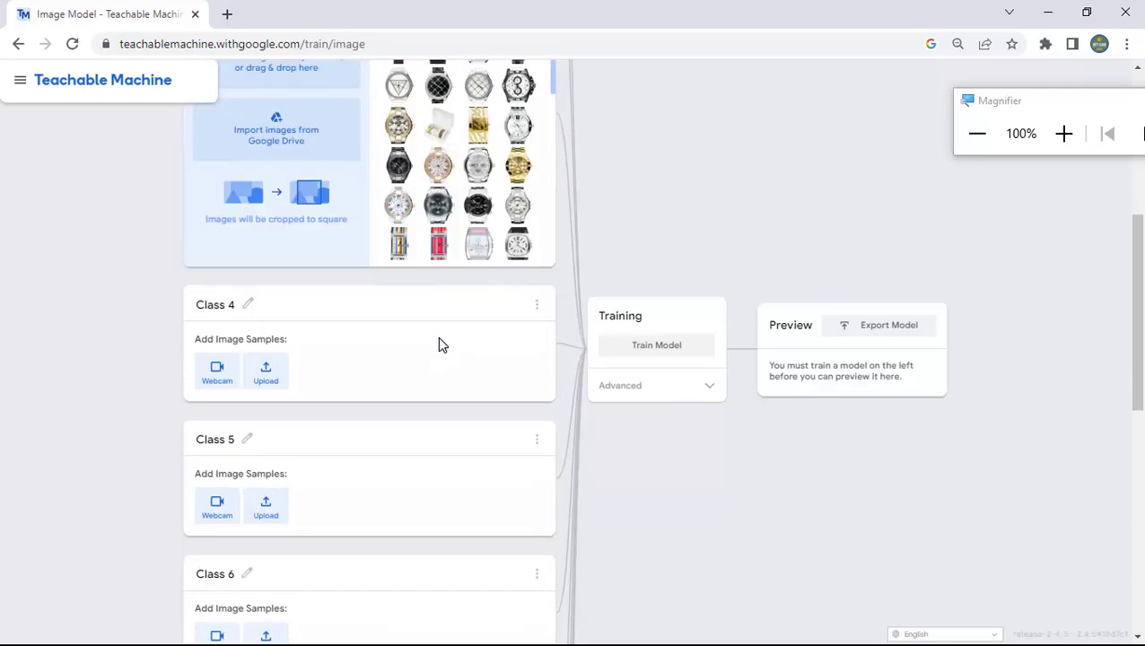
scroll(439, 343, up, 1)
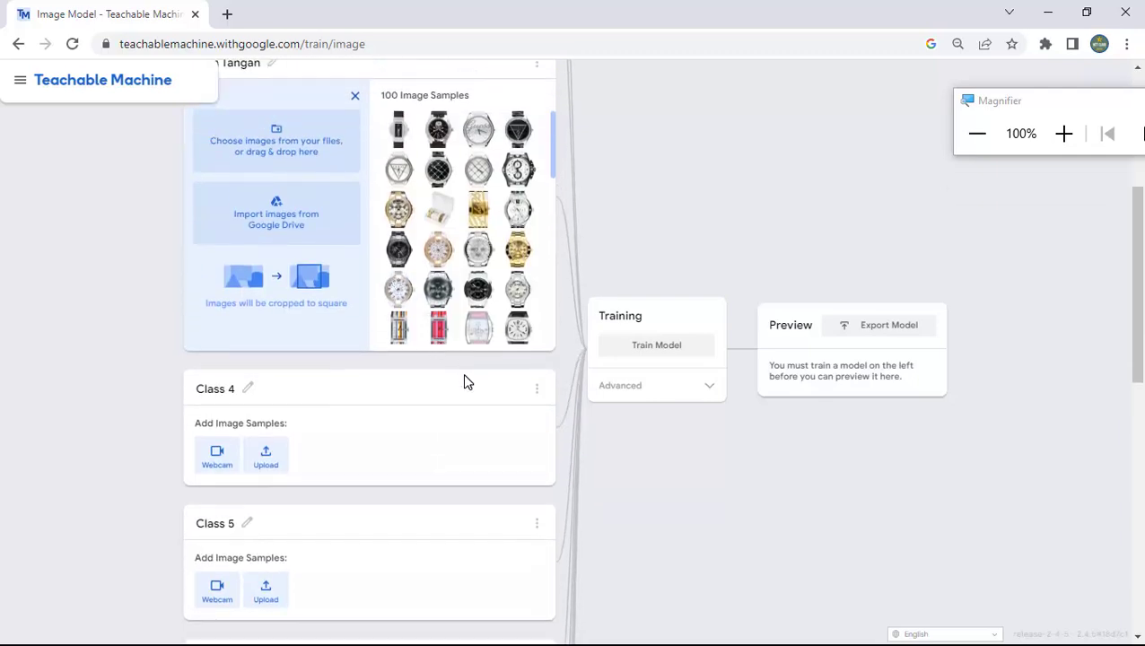
scroll(464, 375, down, 5)
scroll(465, 386, down, 3)
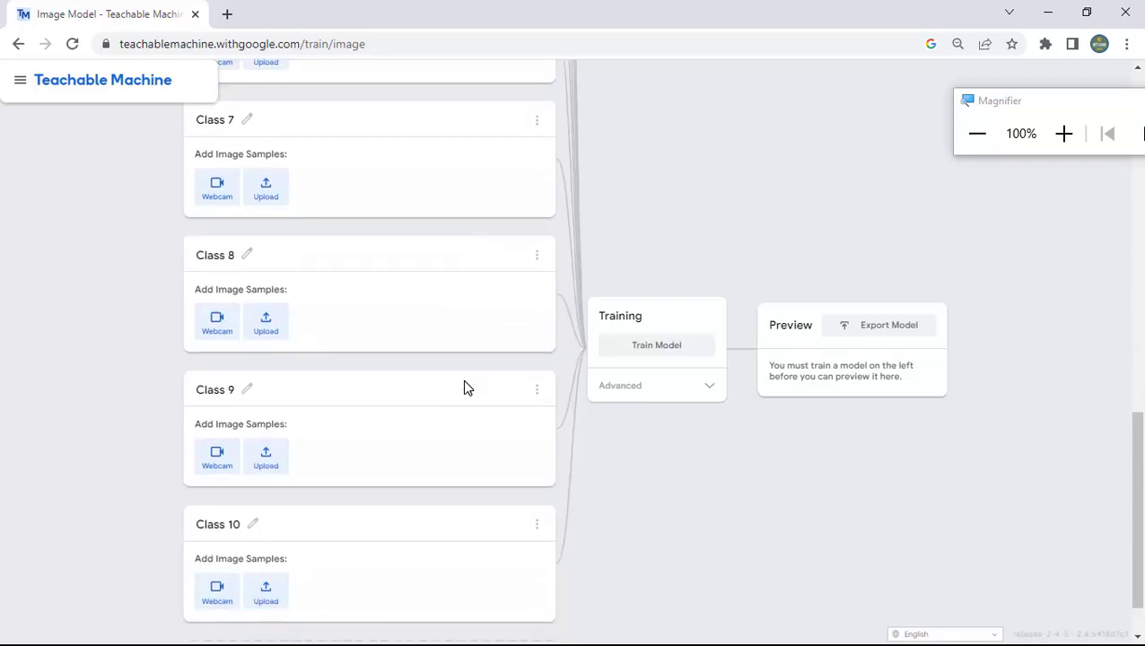
scroll(465, 387, up, 8)
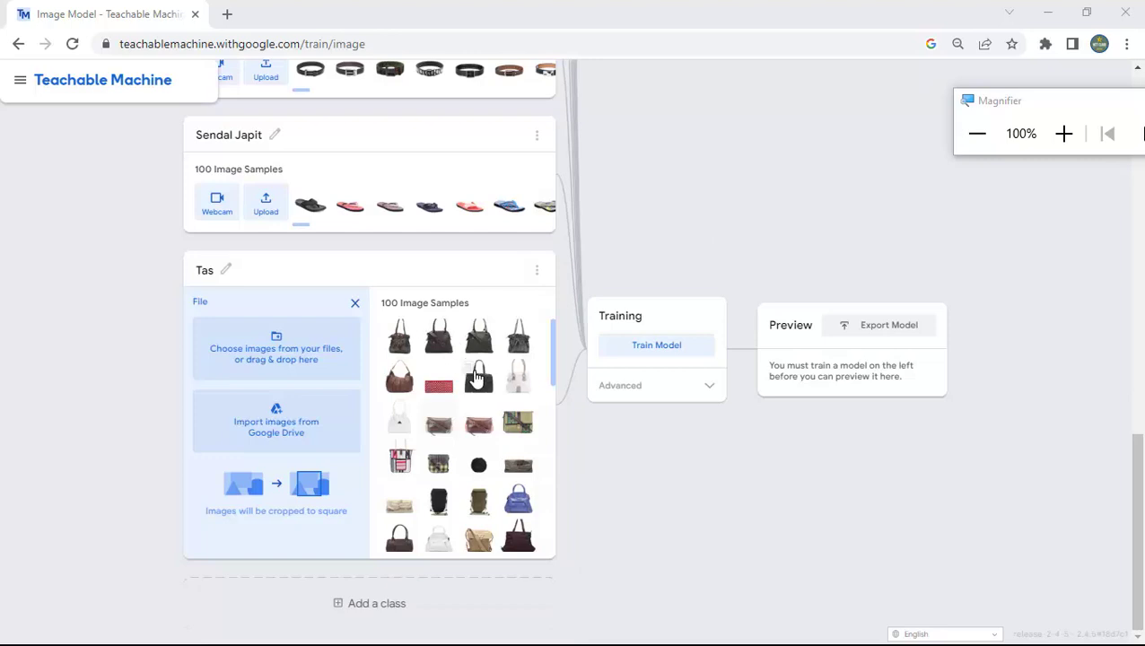
scroll(475, 377, up, 15)
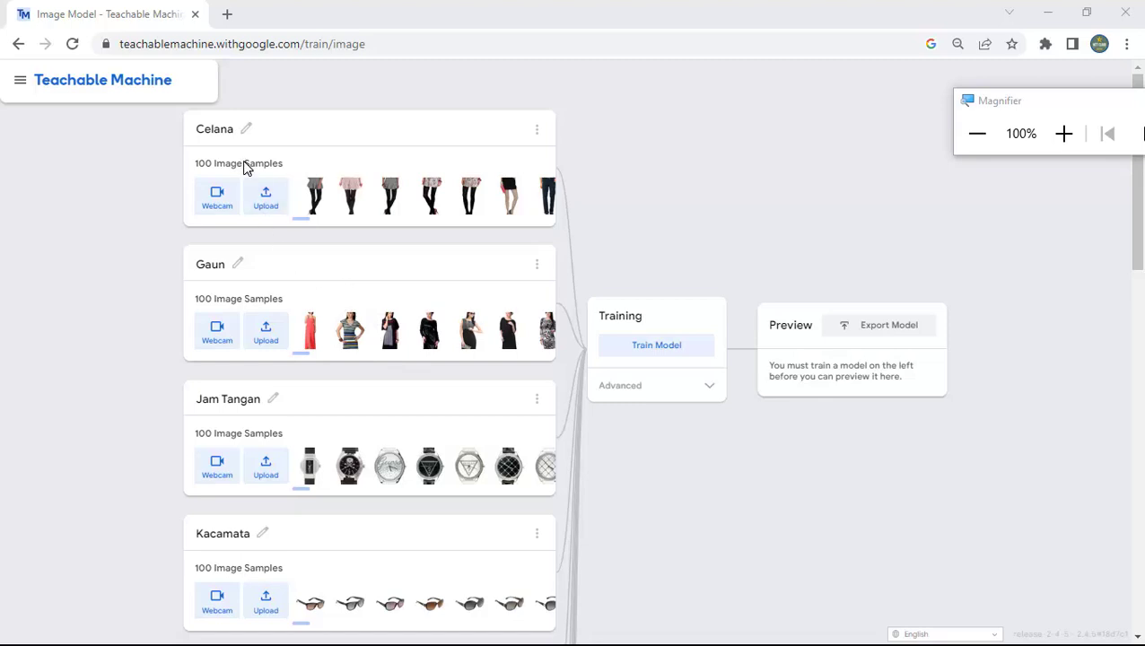
scroll(299, 356, down, 12)
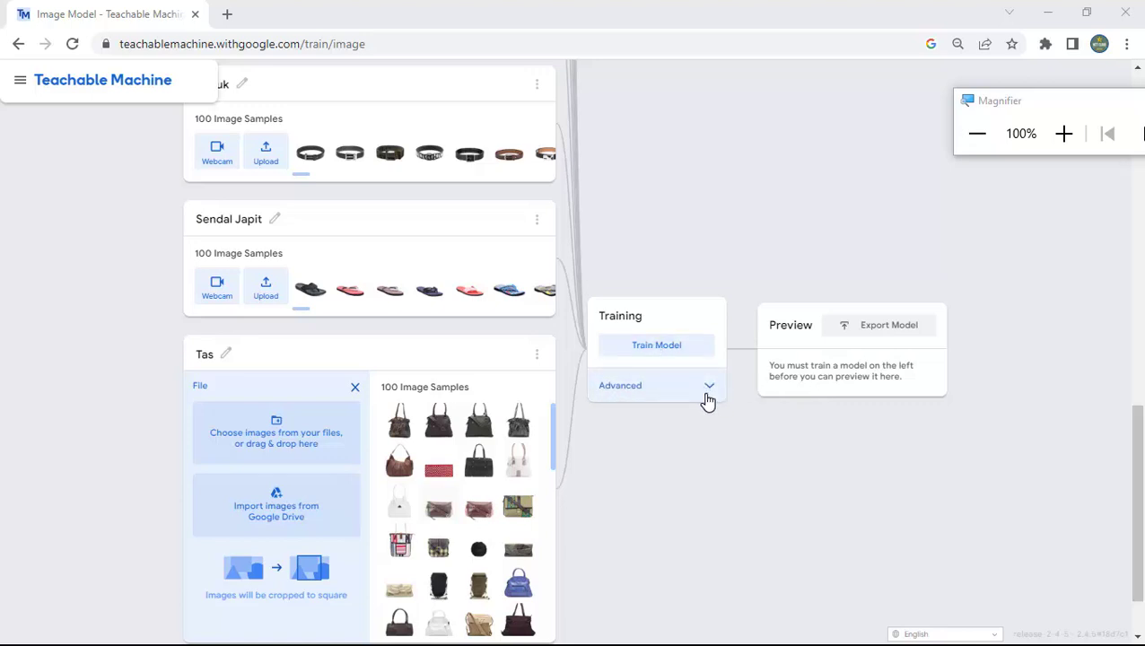
Train the image model on the ten fashion classes and magnify the training progress for a closer look
click(663, 351)
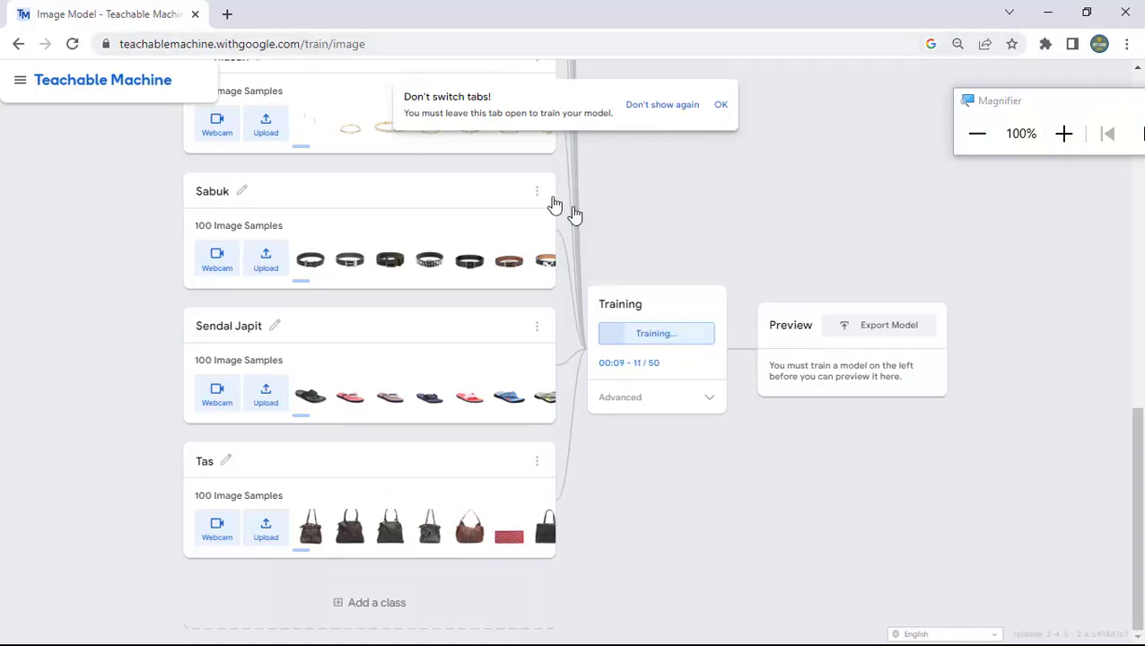
click(1080, 150)
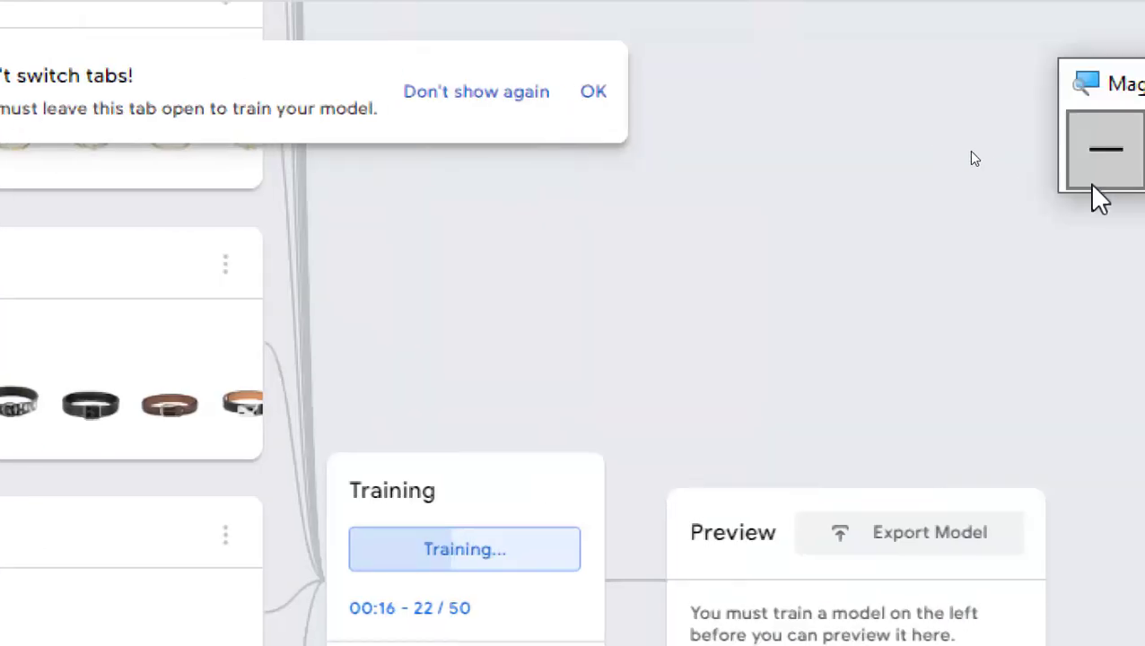
click(1095, 180)
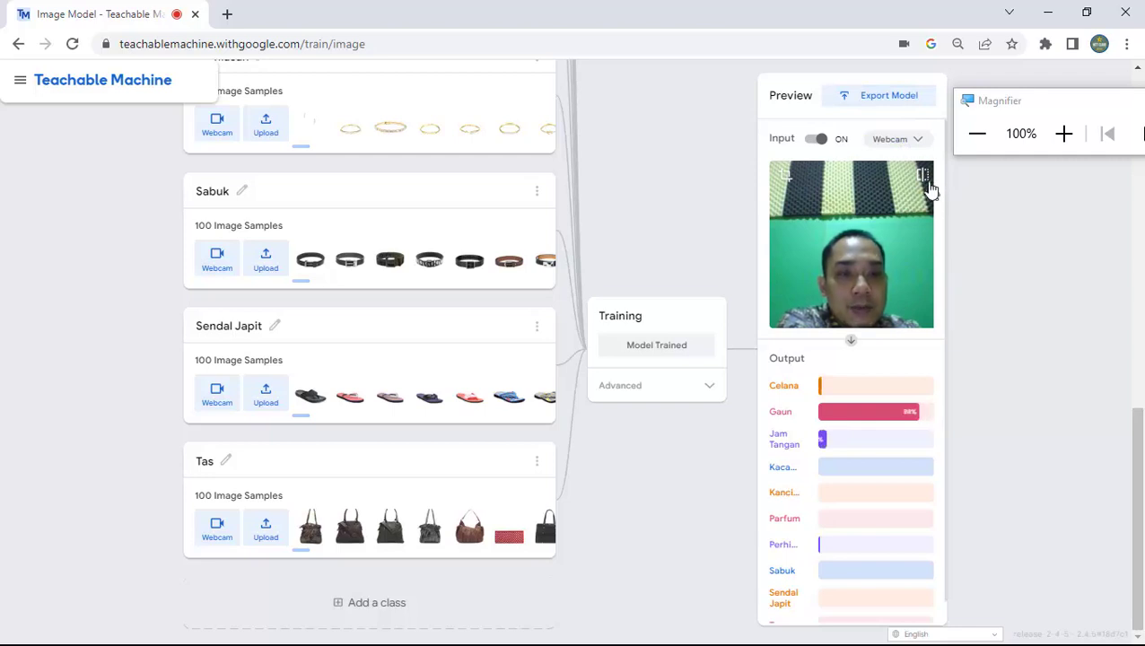
Switch the preview input from webcam to File and load sandal image 15384 from the Day 1 > Fashion Testing folder
click(917, 140)
click(901, 163)
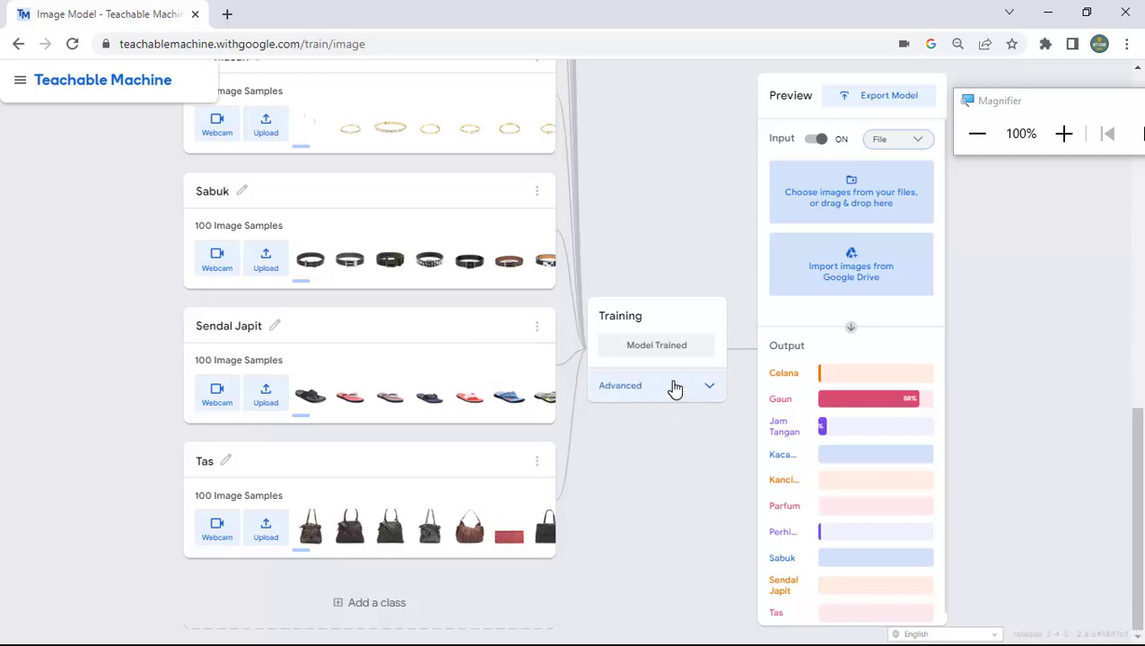
click(843, 202)
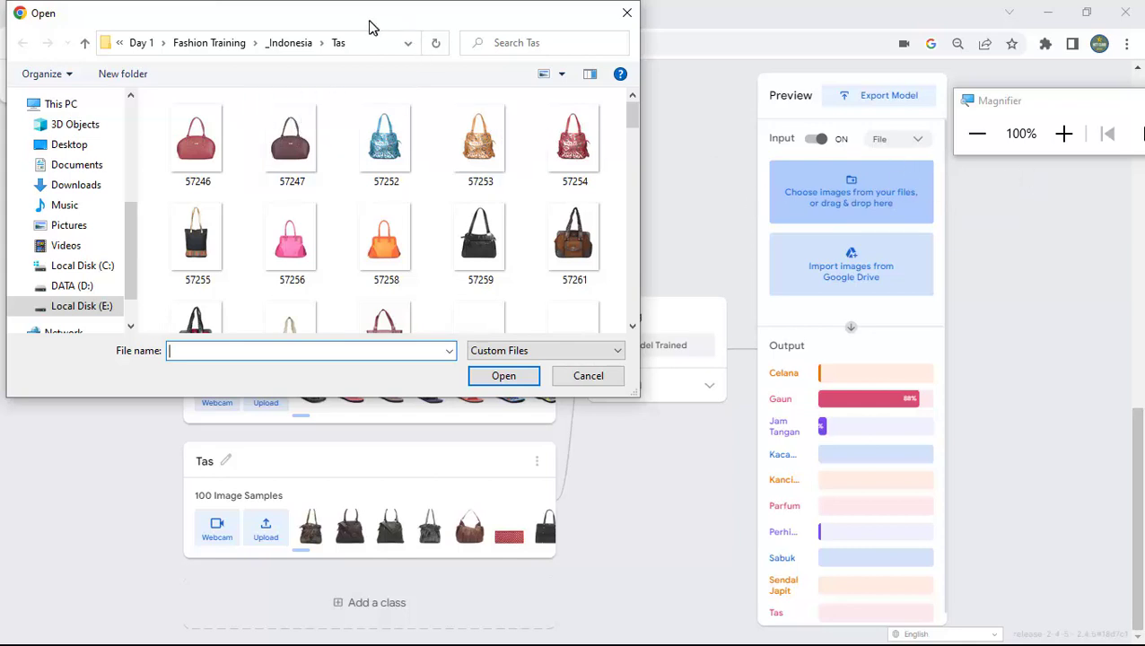
drag(366, 19, 721, 2)
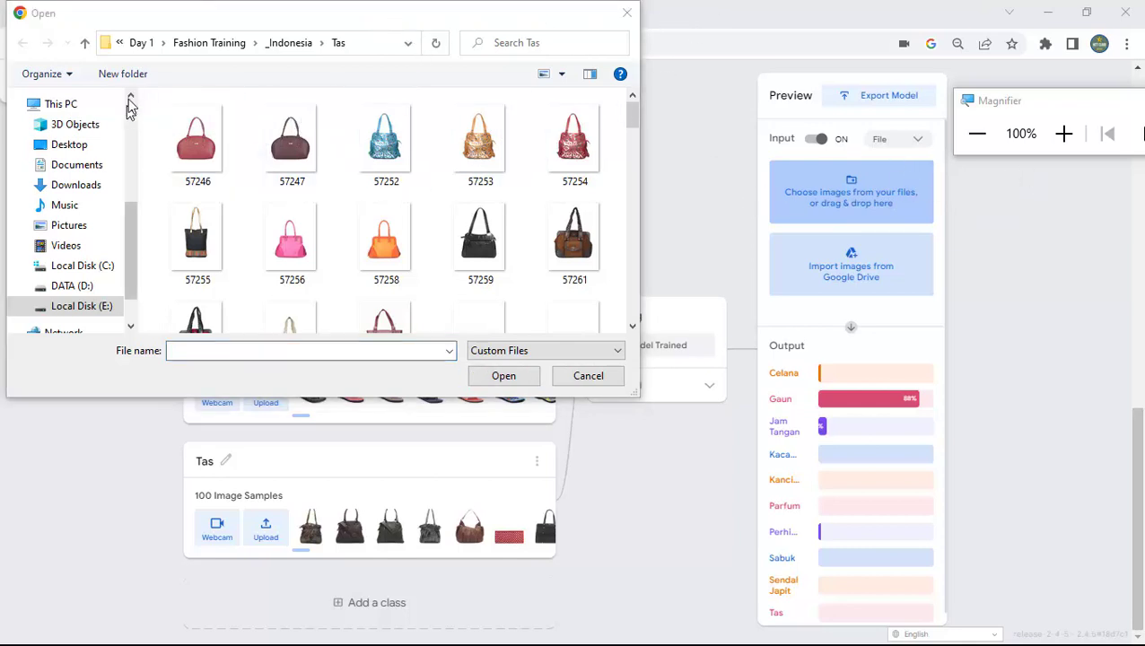
click(87, 43)
click(86, 43)
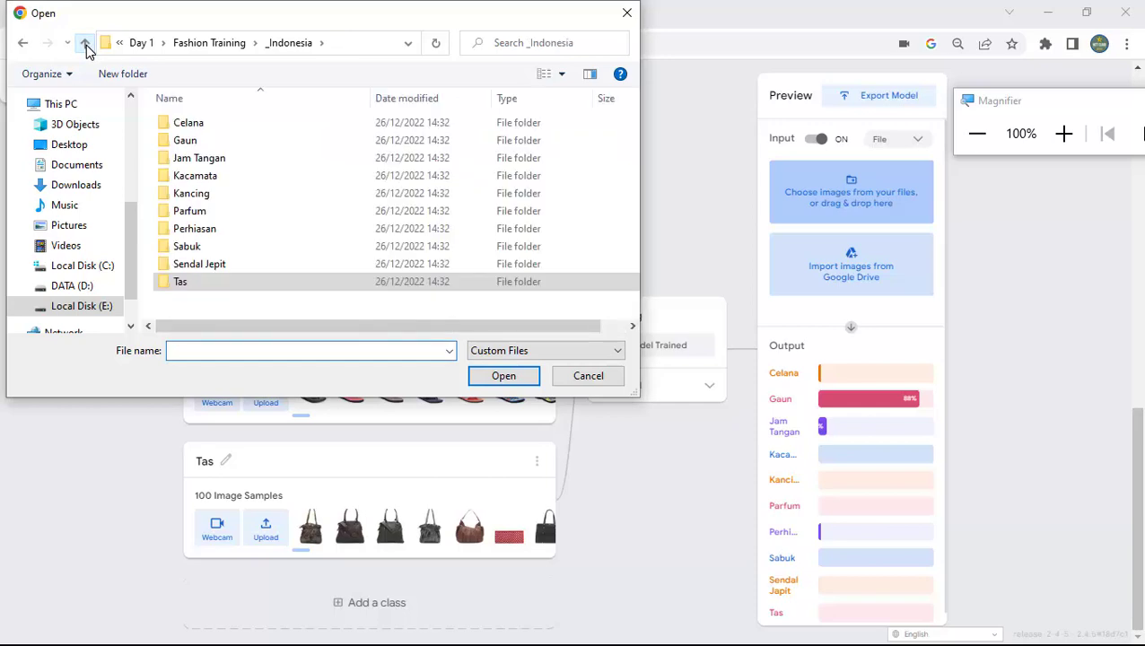
click(1064, 137)
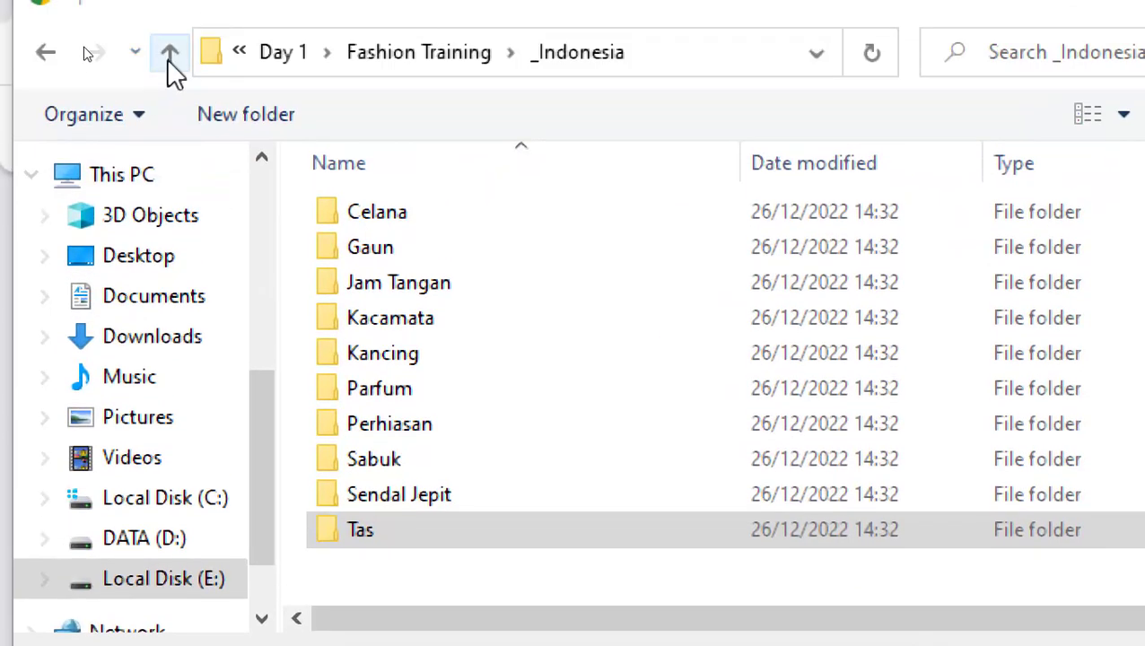
click(168, 57)
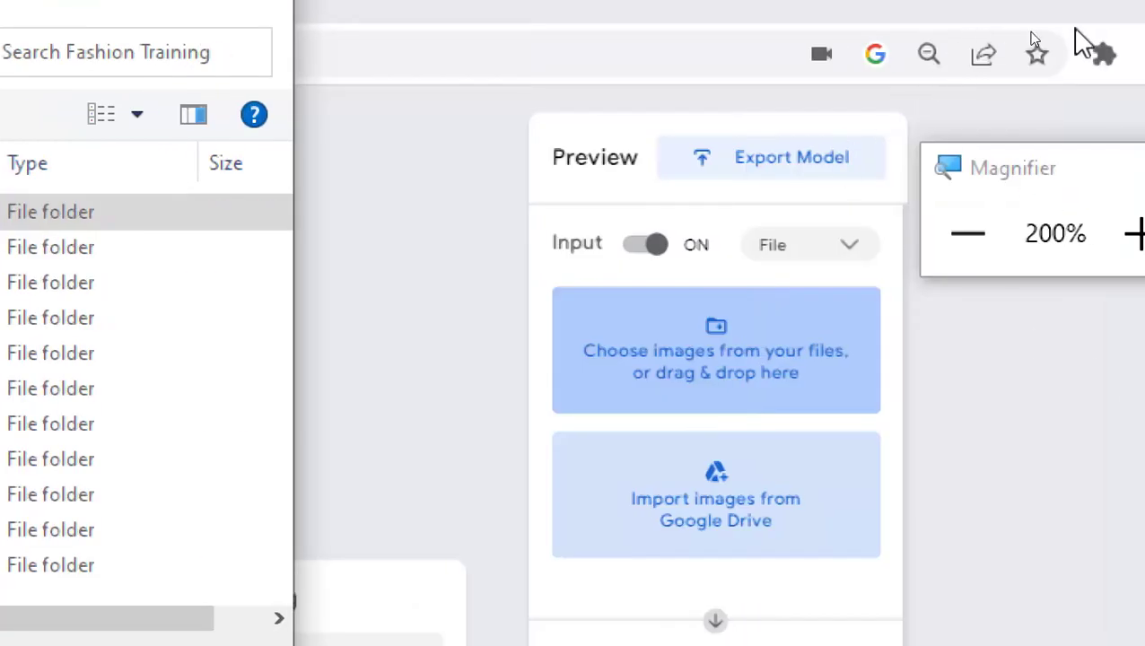
key(super+minus)
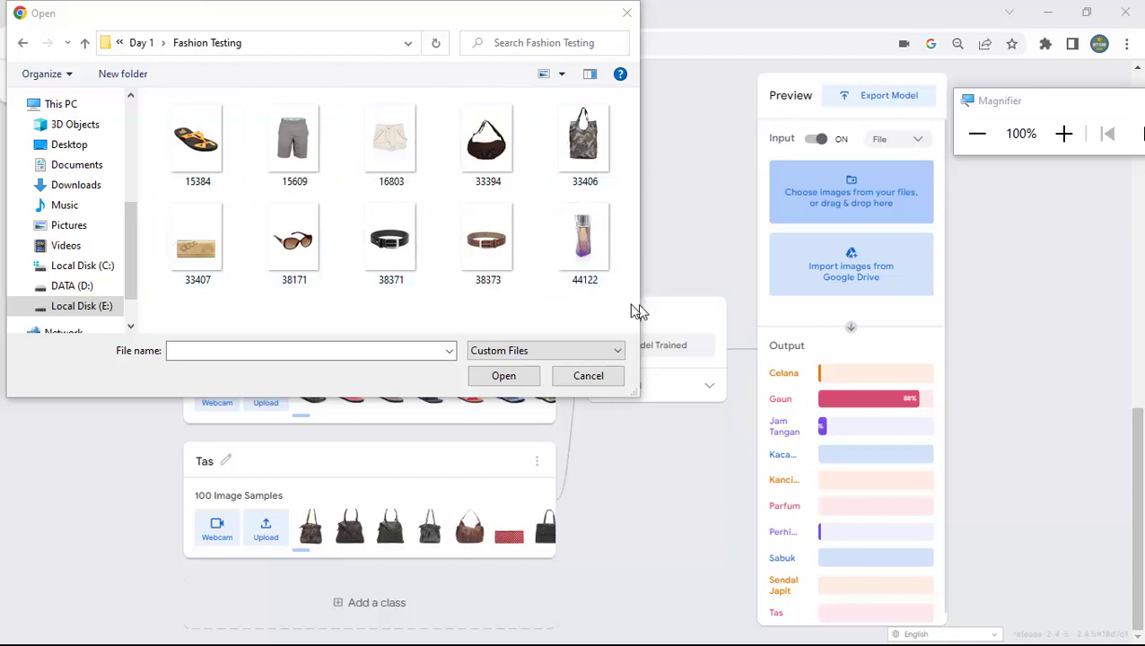
double_click(200, 149)
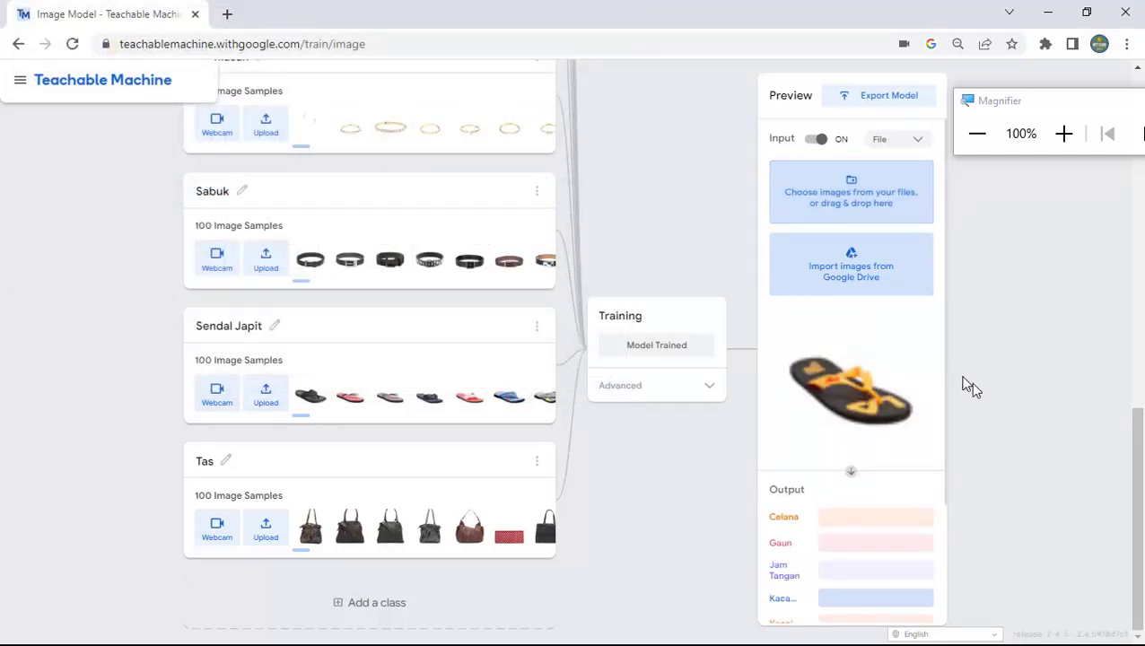
Examine the model's output percentages per class for the sandal test image
drag(1141, 440, 1135, 519)
scroll(920, 489, down, 3)
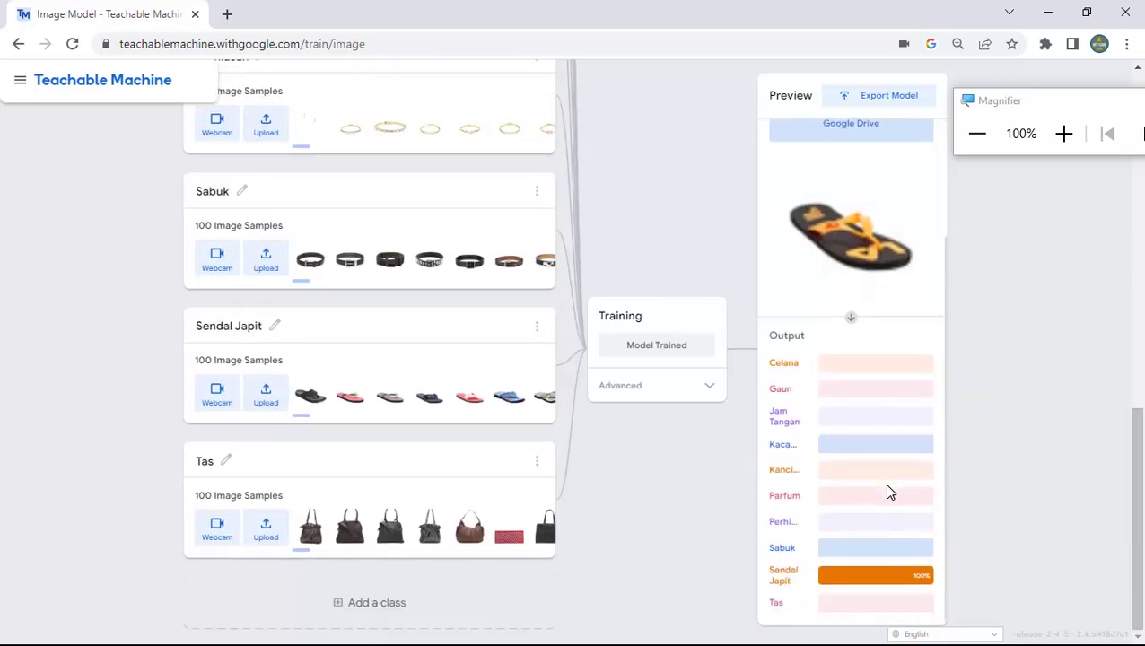
click(1067, 149)
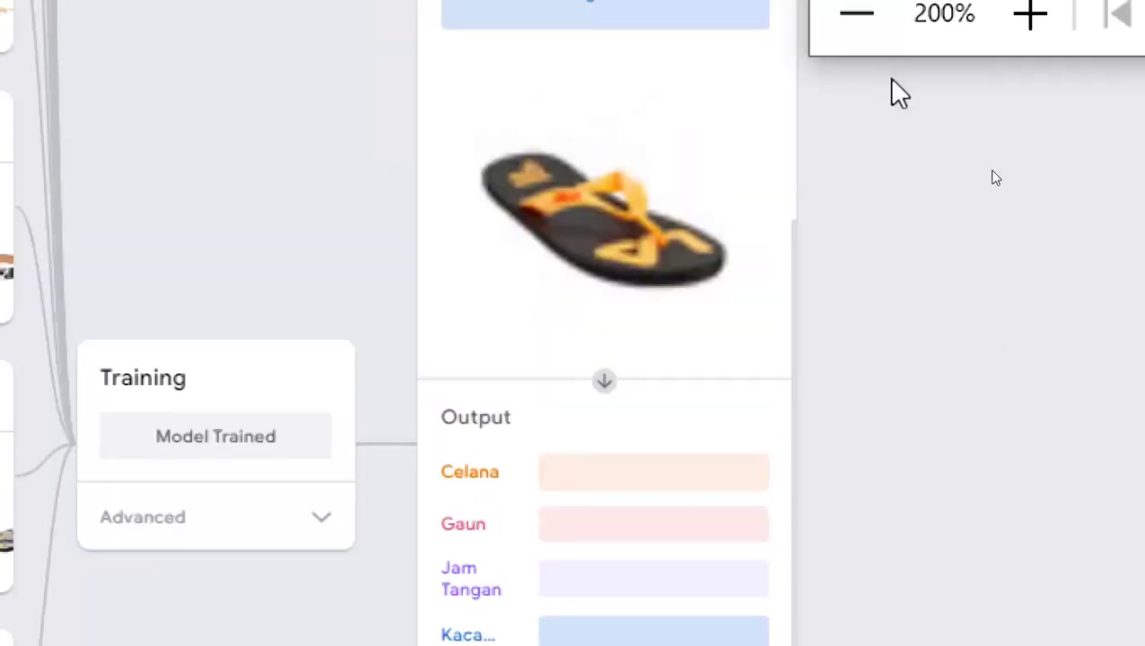
click(978, 134)
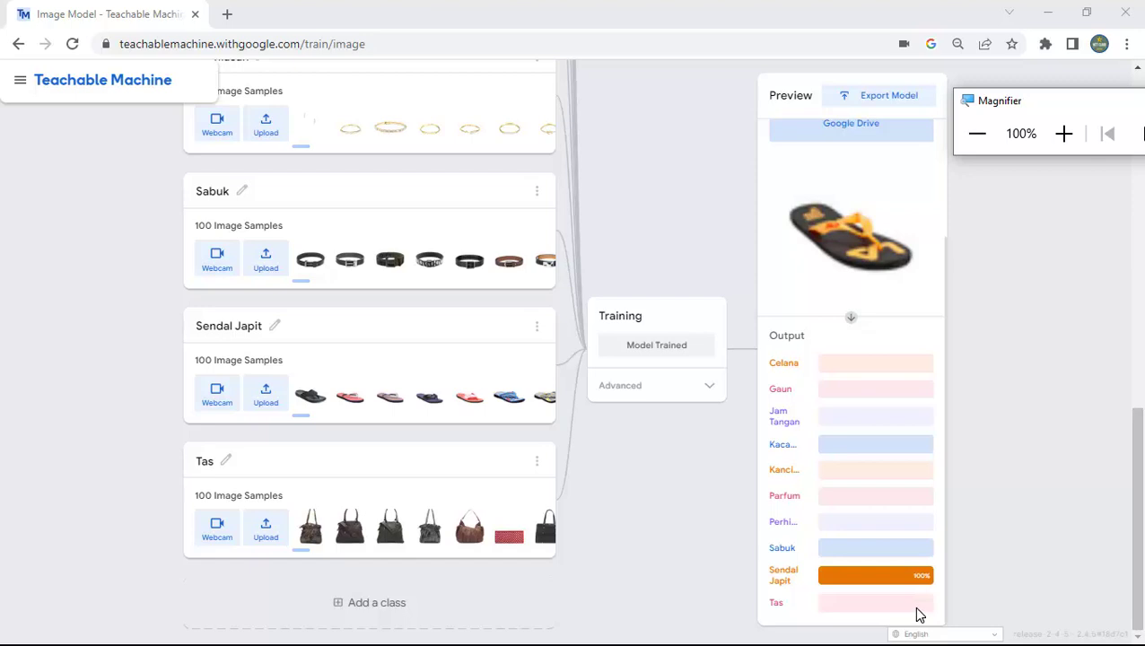
Load camouflage bag image 33406 from the Fashion Testing folder into the model preview
scroll(832, 240, up, 1)
scroll(828, 237, up, 3)
click(840, 205)
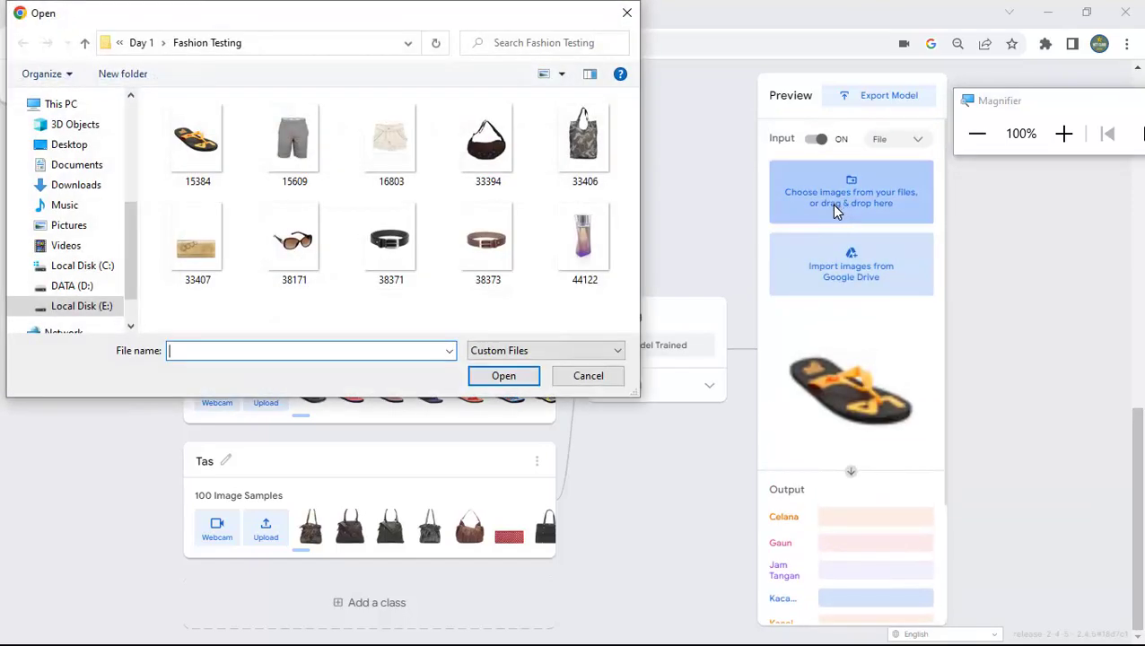
click(584, 157)
double_click(584, 157)
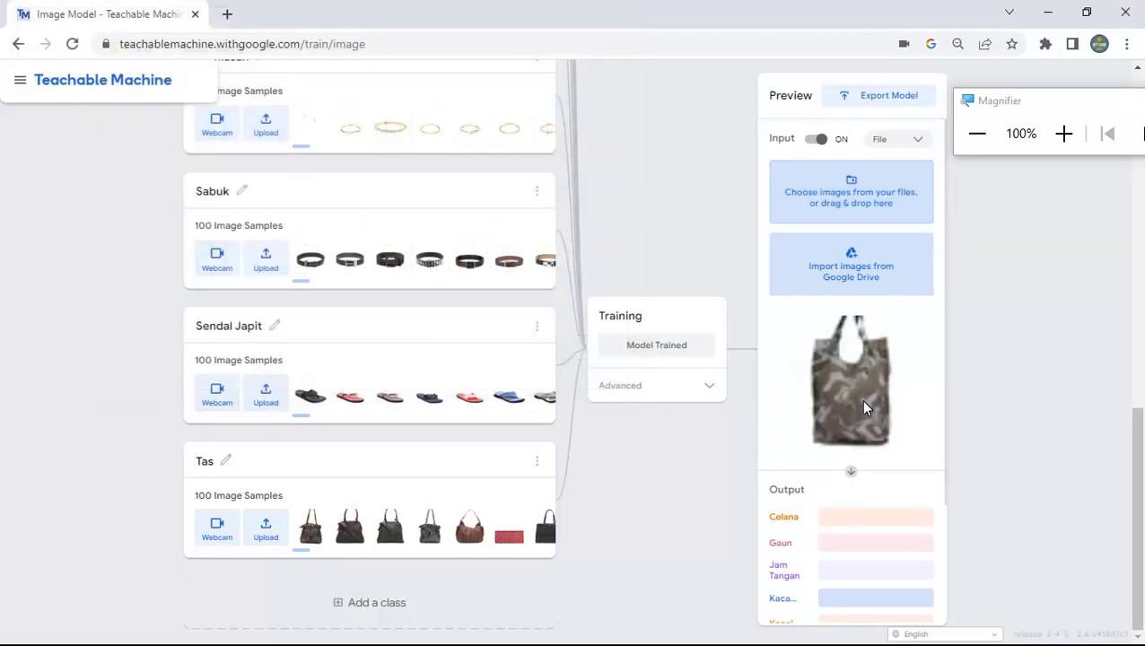
Check the bag image's class percentages and load sunglasses image 38171 from the Fashion Testing folder into the model preview
scroll(861, 400, down, 3)
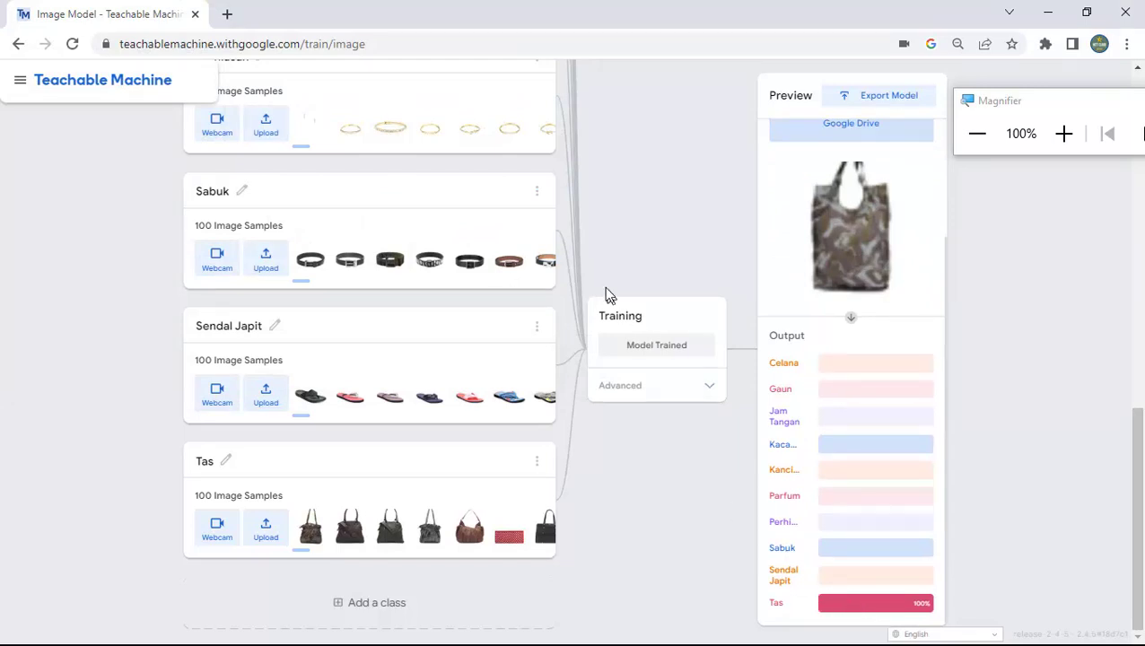
scroll(840, 198, up, 2)
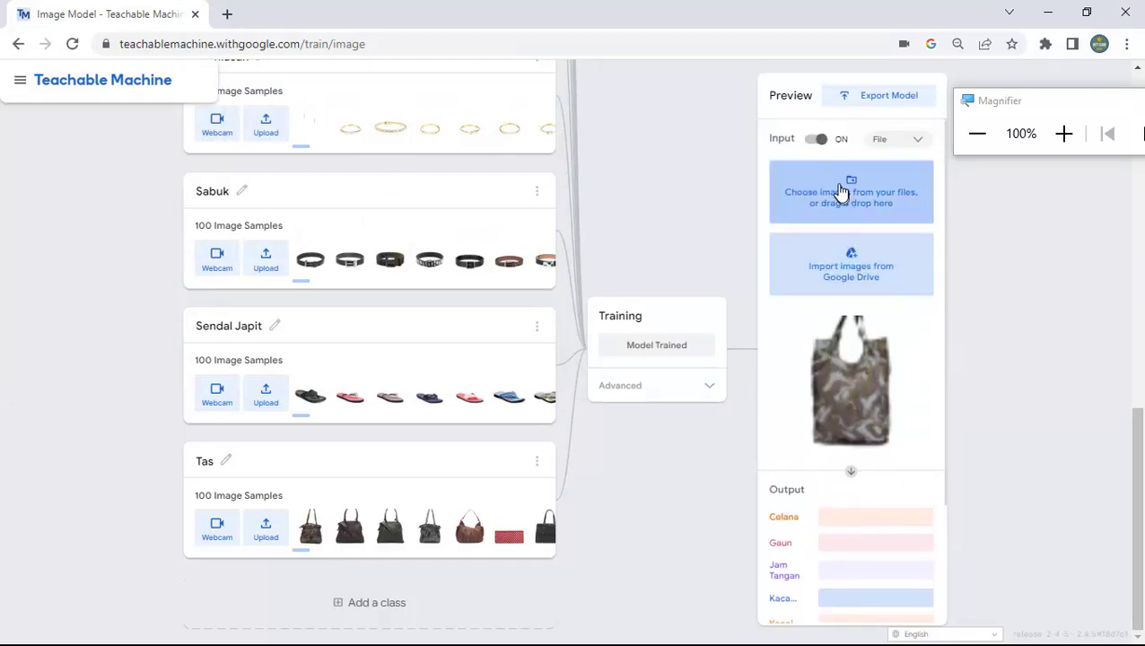
click(842, 190)
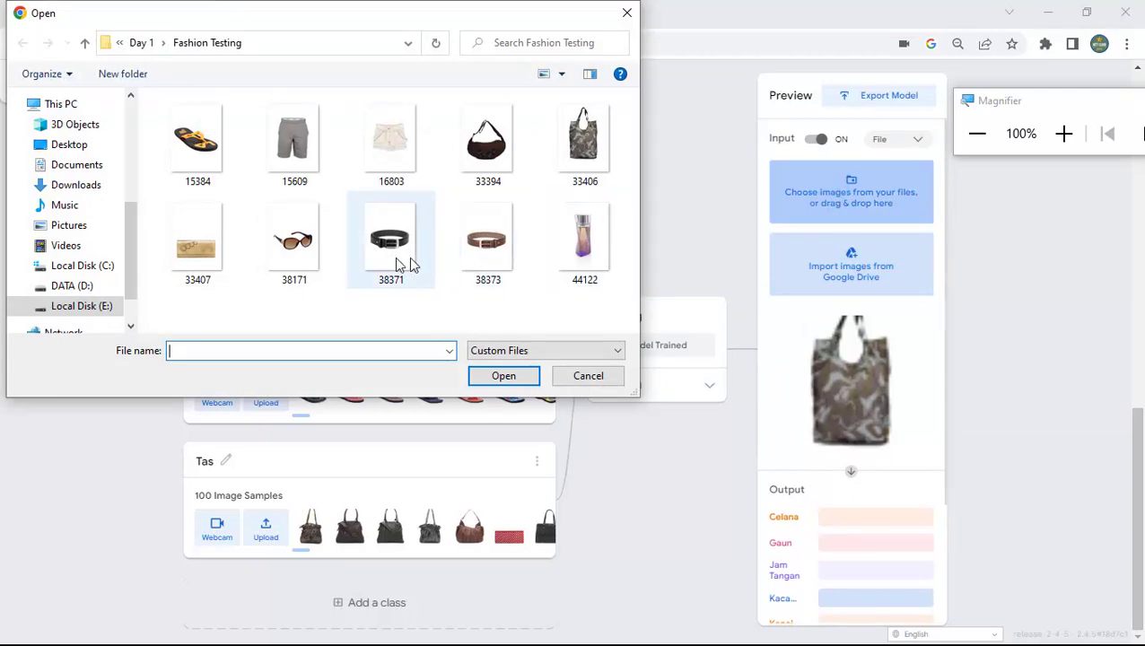
double_click(296, 240)
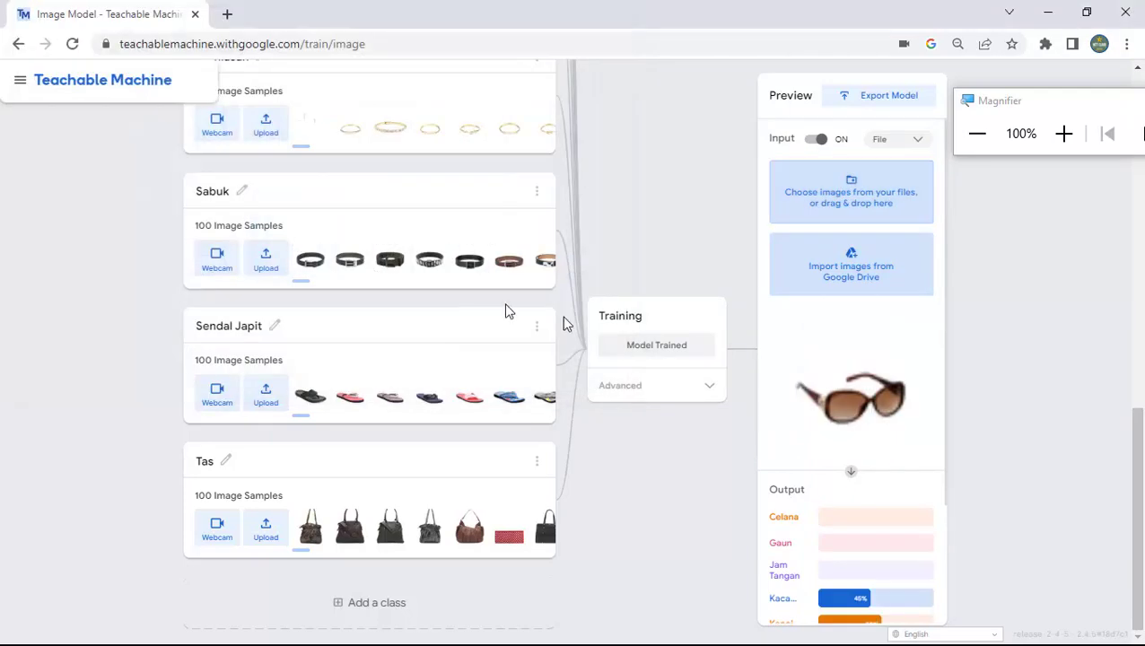
Examine the model's output percentages per class for the sunglasses image, magnifying the preview to 200% and restoring it to 100%
scroll(859, 518, down, 2)
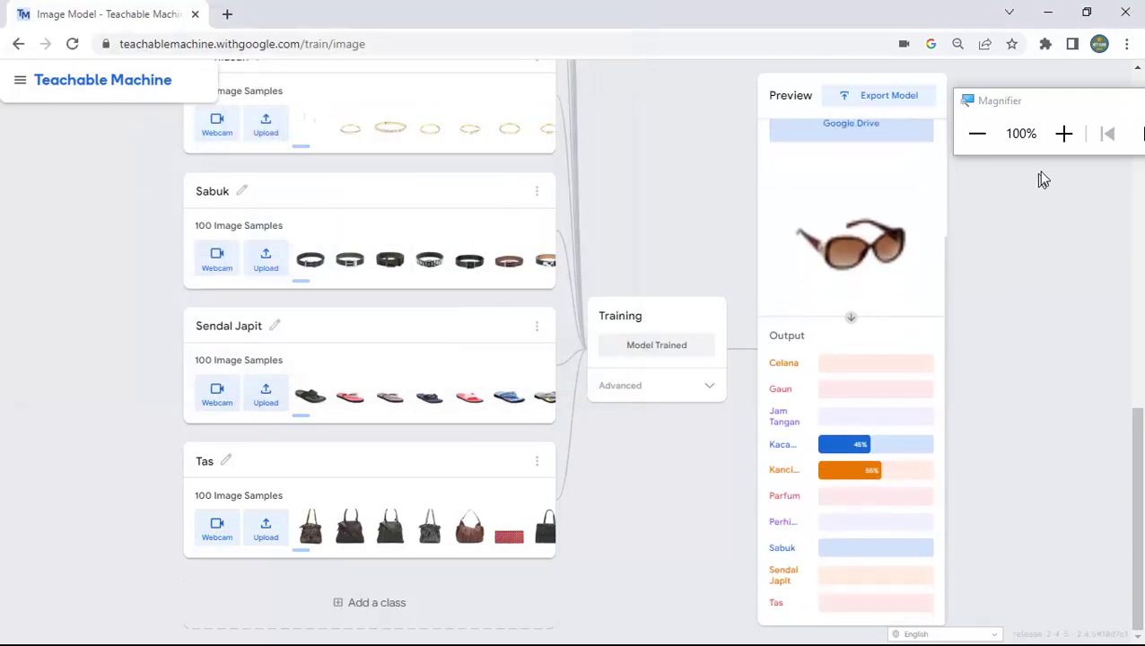
click(1064, 136)
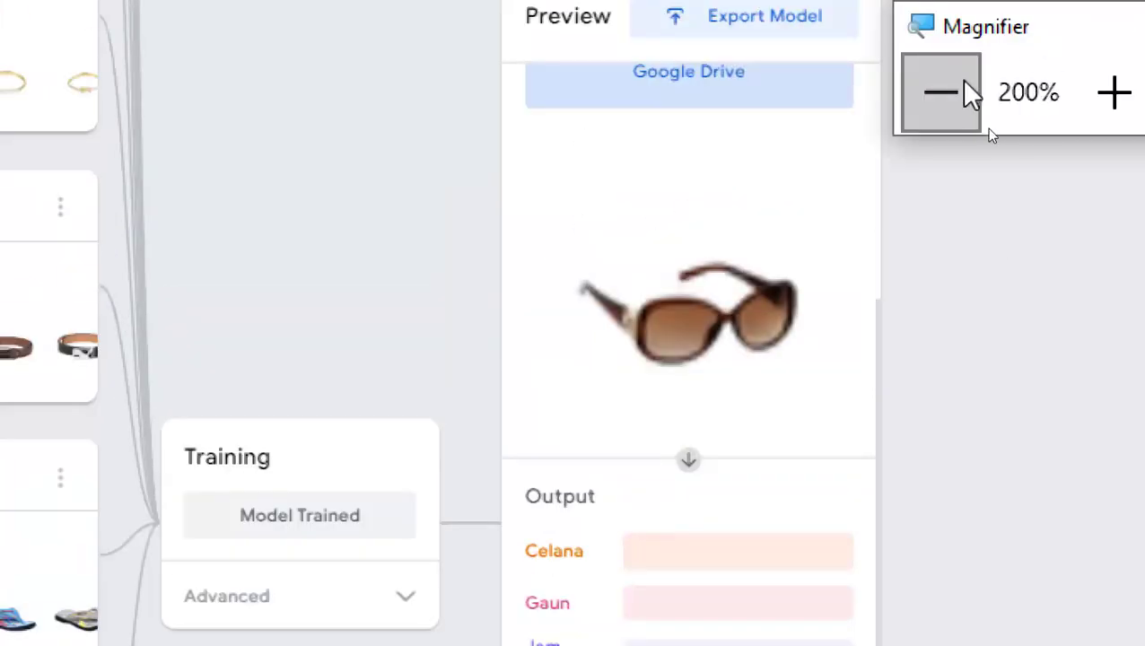
click(964, 83)
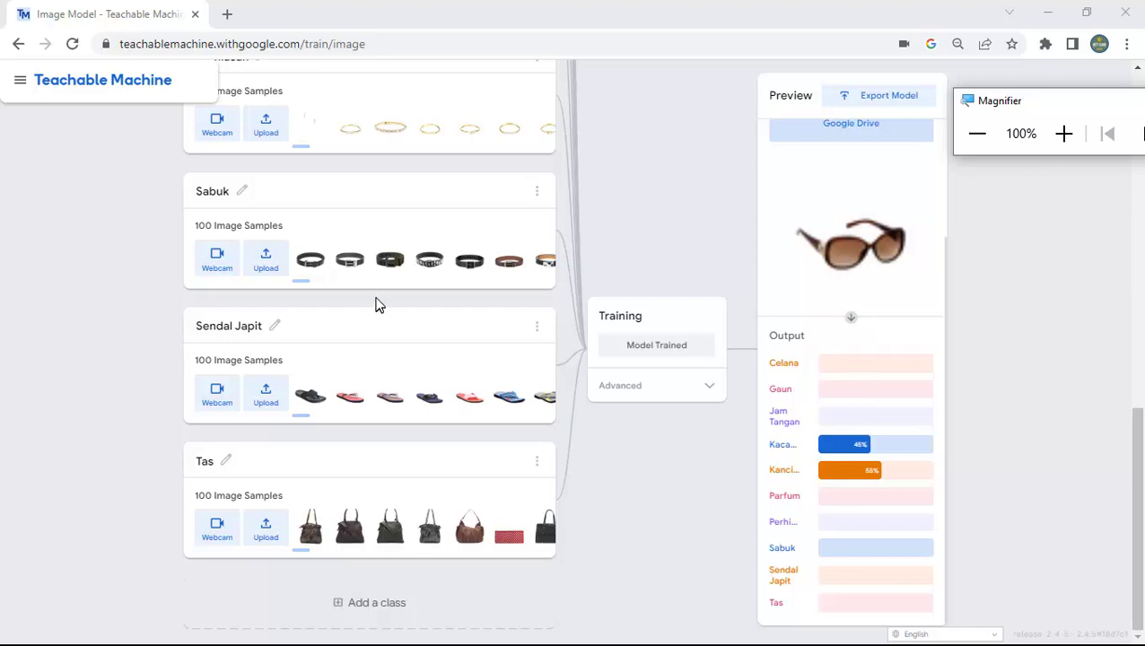
scroll(377, 303, up, 5)
scroll(381, 305, up, 2)
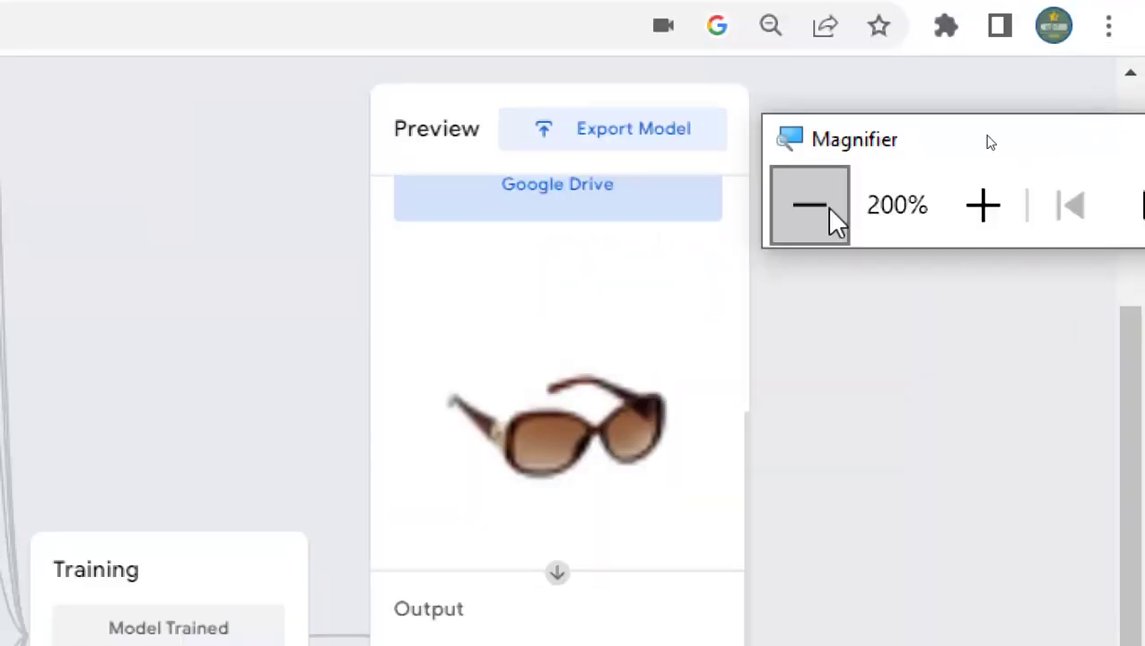
click(824, 208)
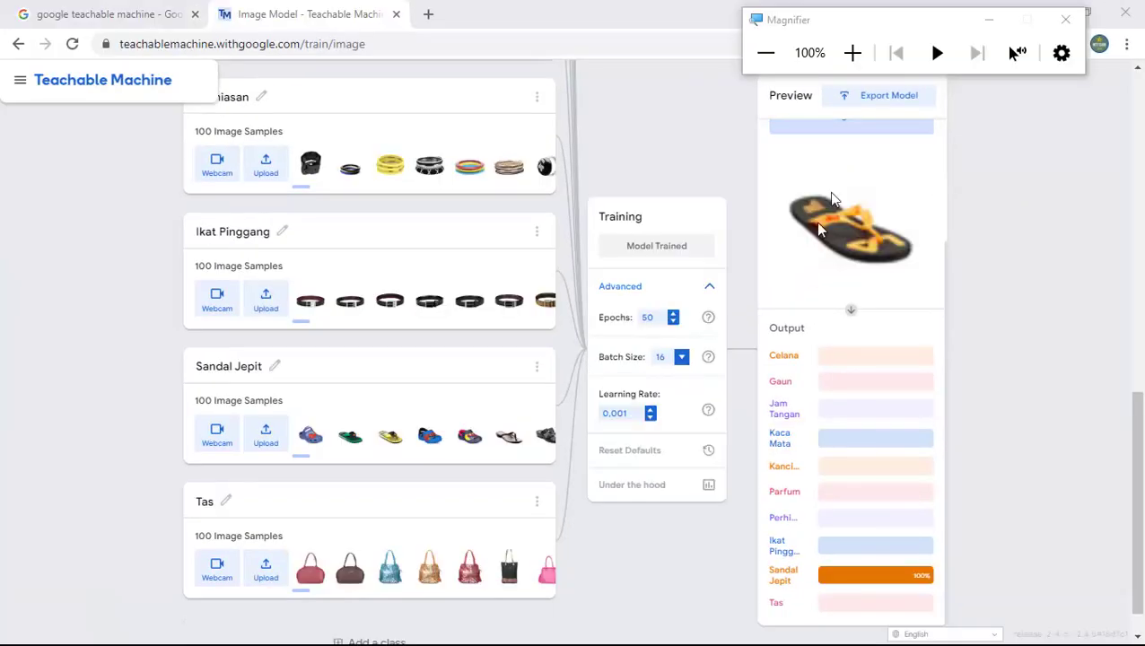
Magnify the Training card and expand its advanced settings
click(711, 290)
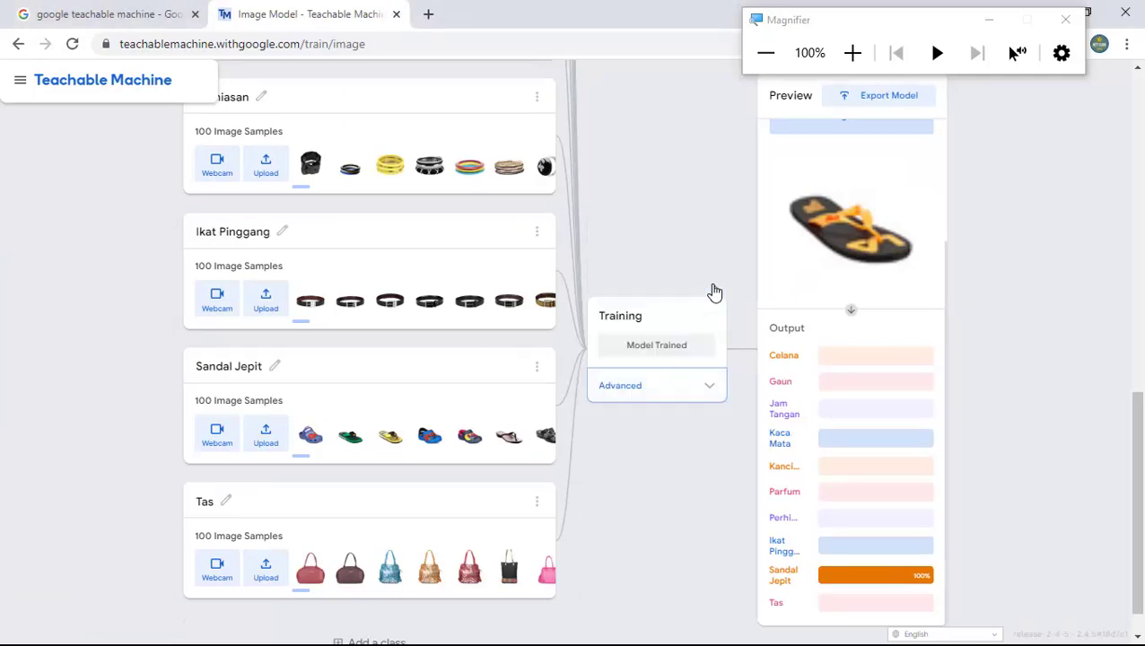
click(853, 53)
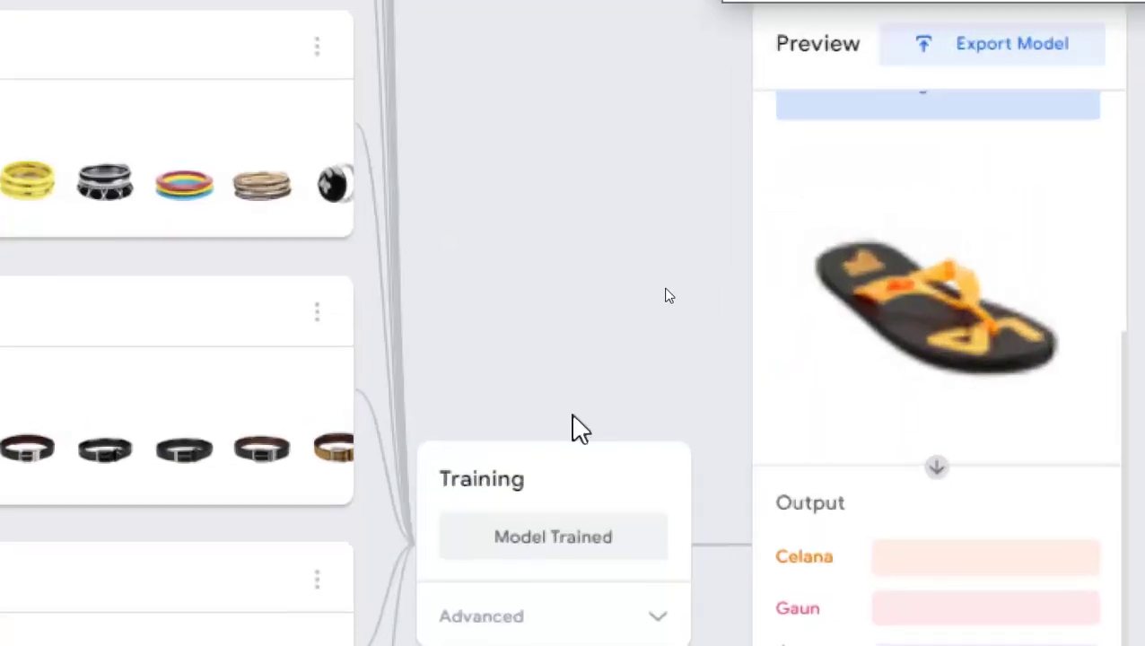
click(577, 469)
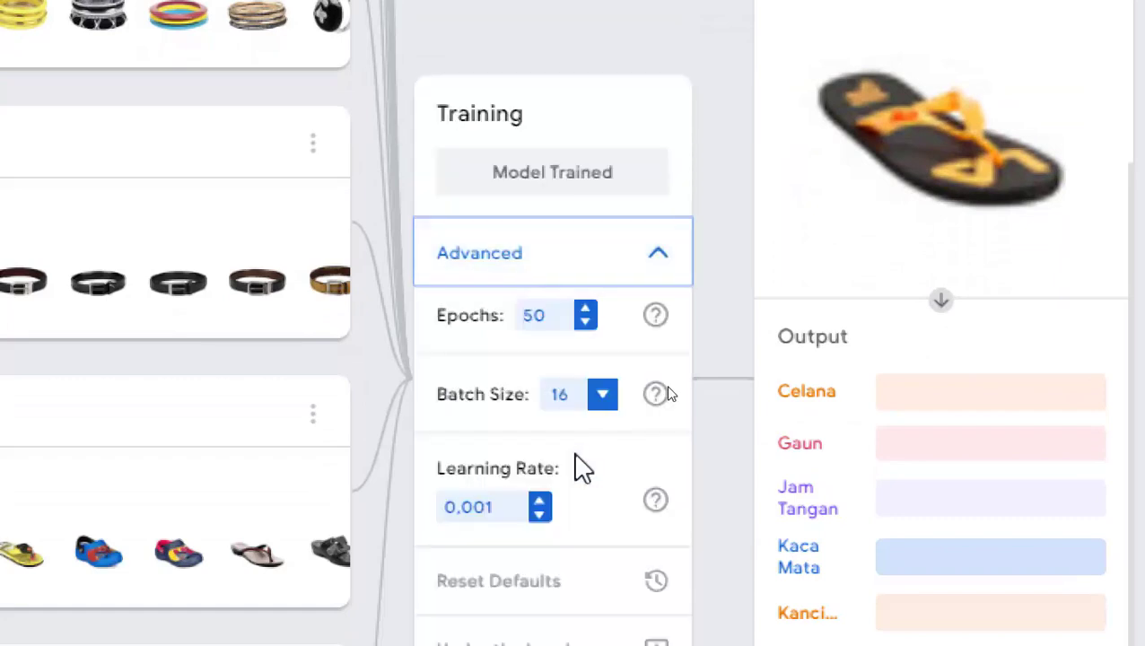
click(658, 253)
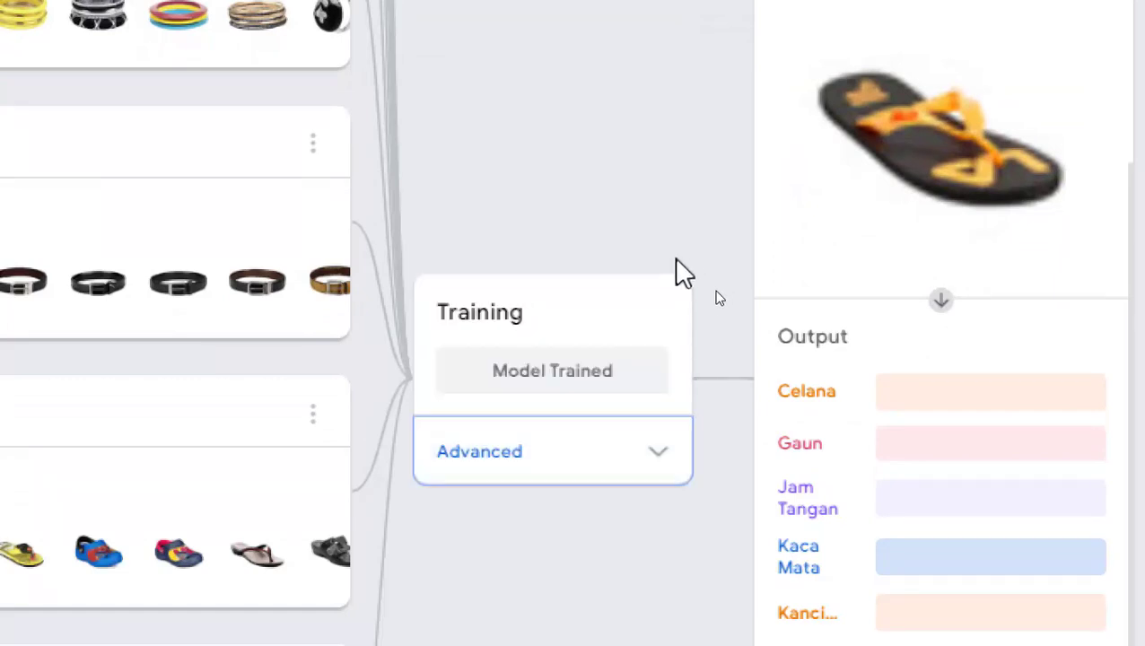
scroll(511, 480, down, 1)
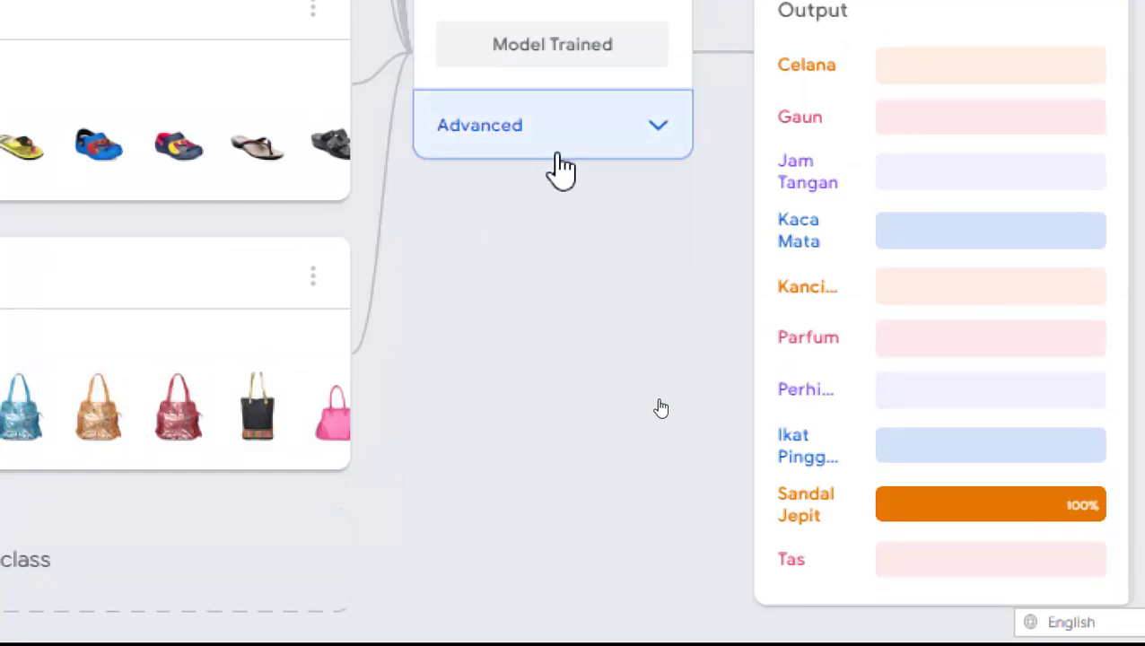
click(605, 146)
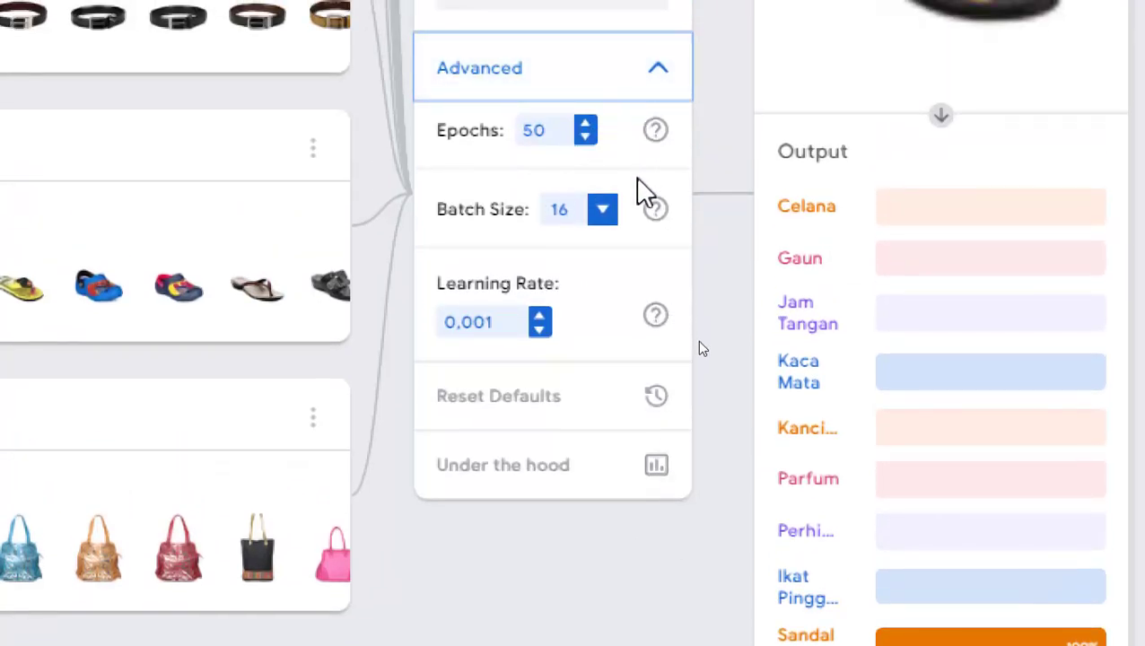
Set the training epochs to 150 and retrain the model
click(585, 124)
click(585, 126)
click(474, 134)
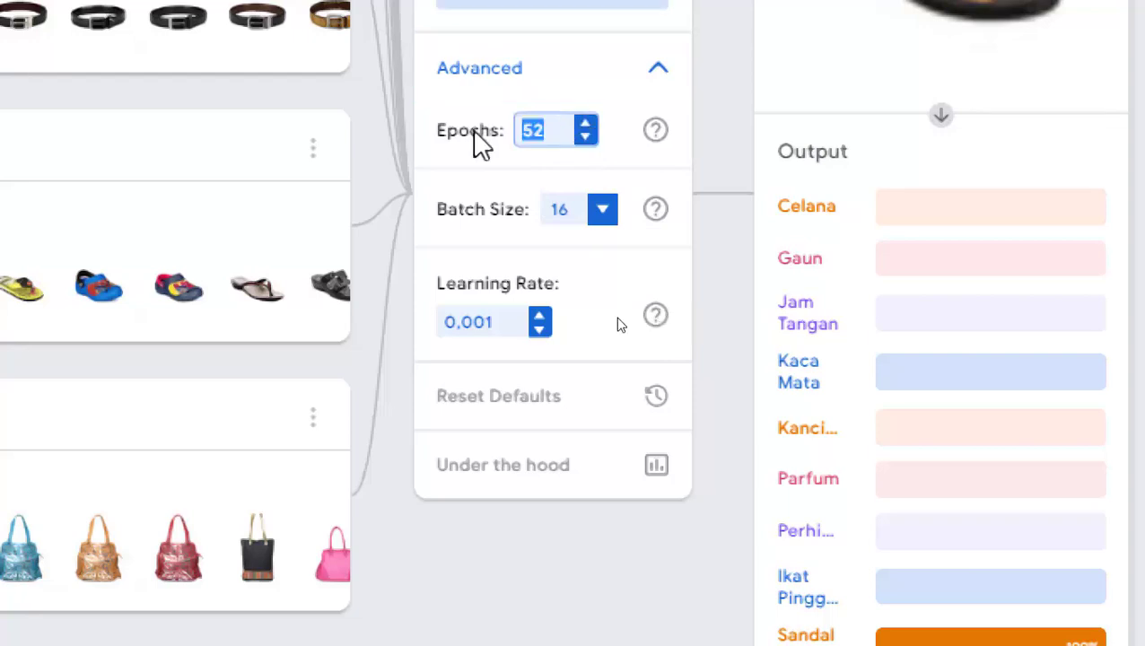
text(150)
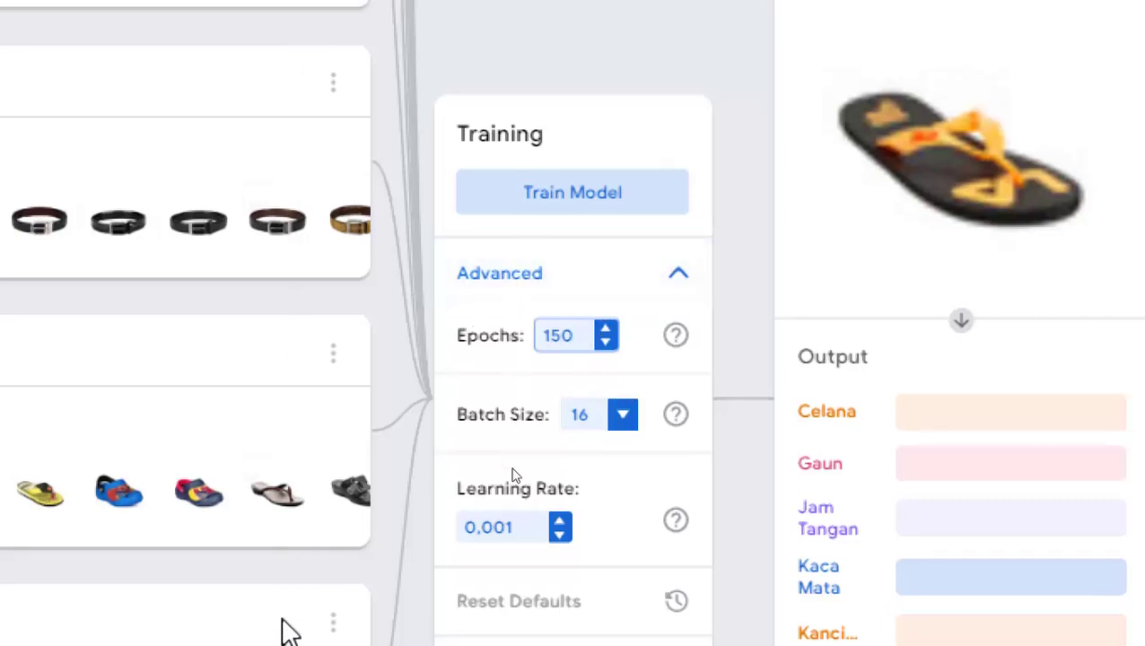
scroll(286, 628, down, 1)
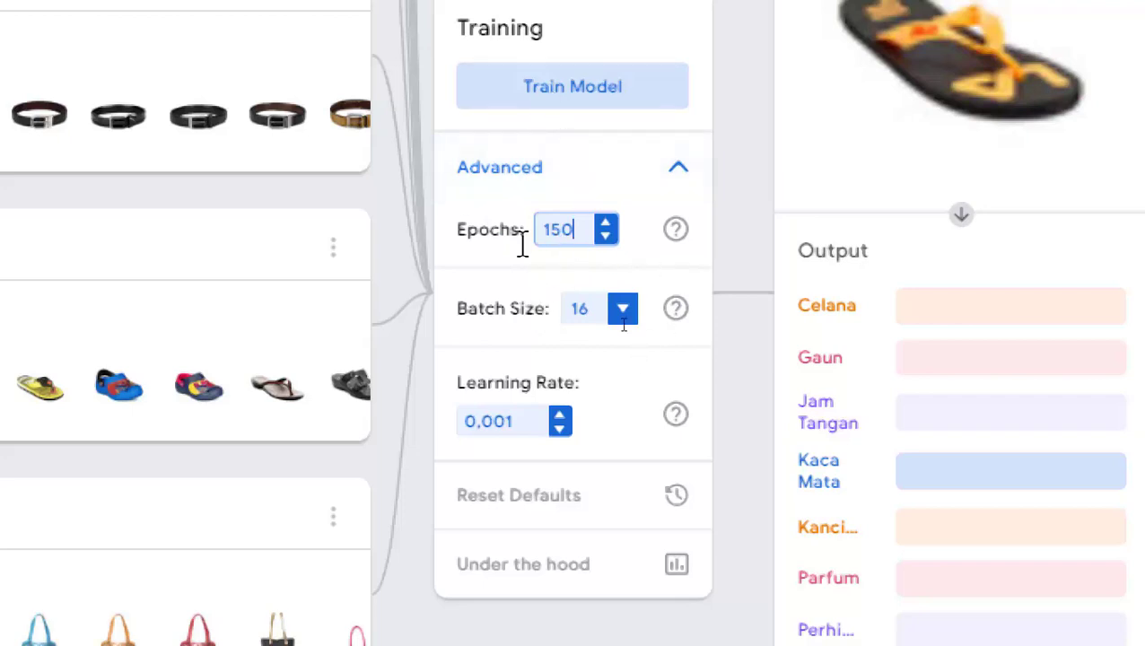
click(535, 106)
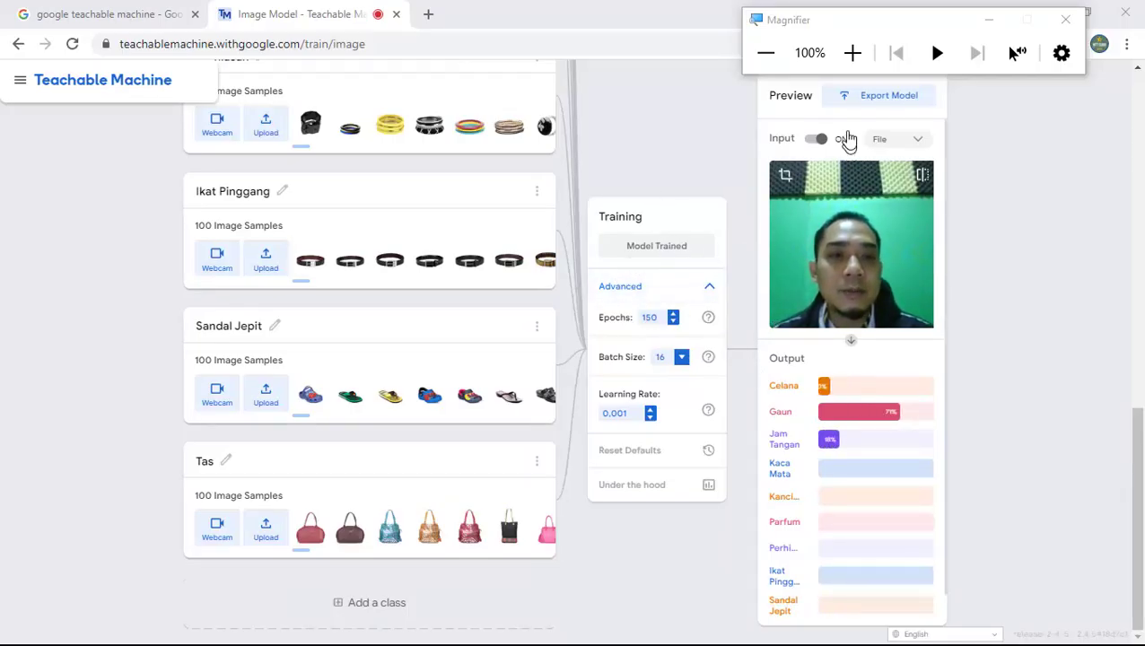
Move the Magnifier window clear of the preview and try to reselect File as the preview input source
drag(859, 23, 197, 18)
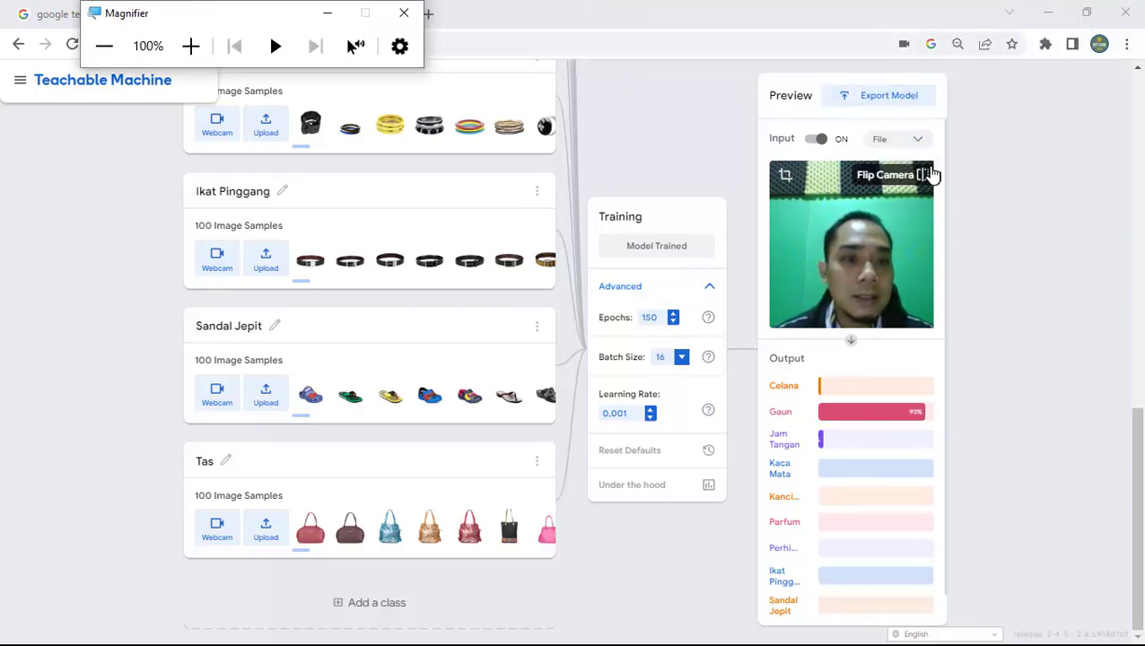
click(914, 144)
click(914, 144)
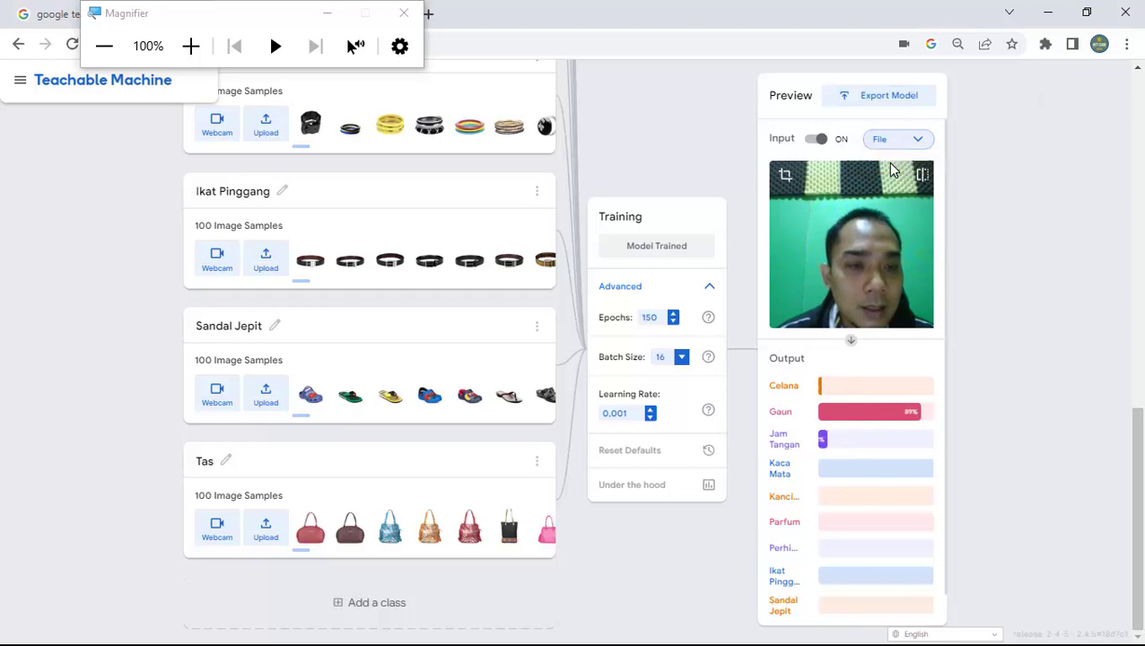
click(914, 143)
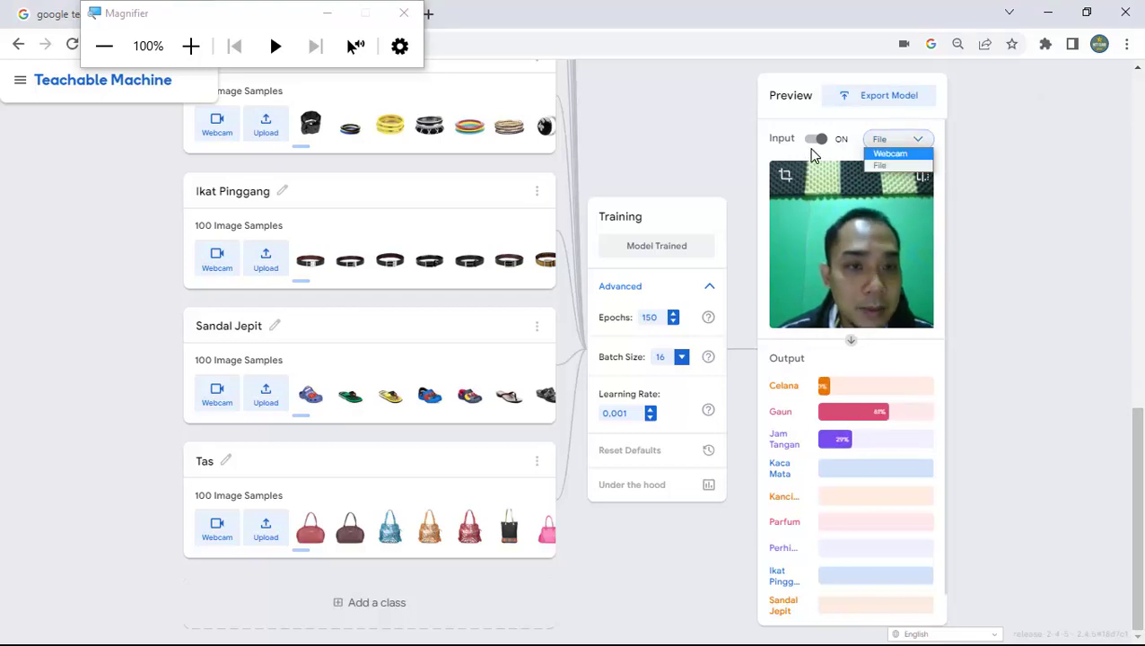
click(907, 171)
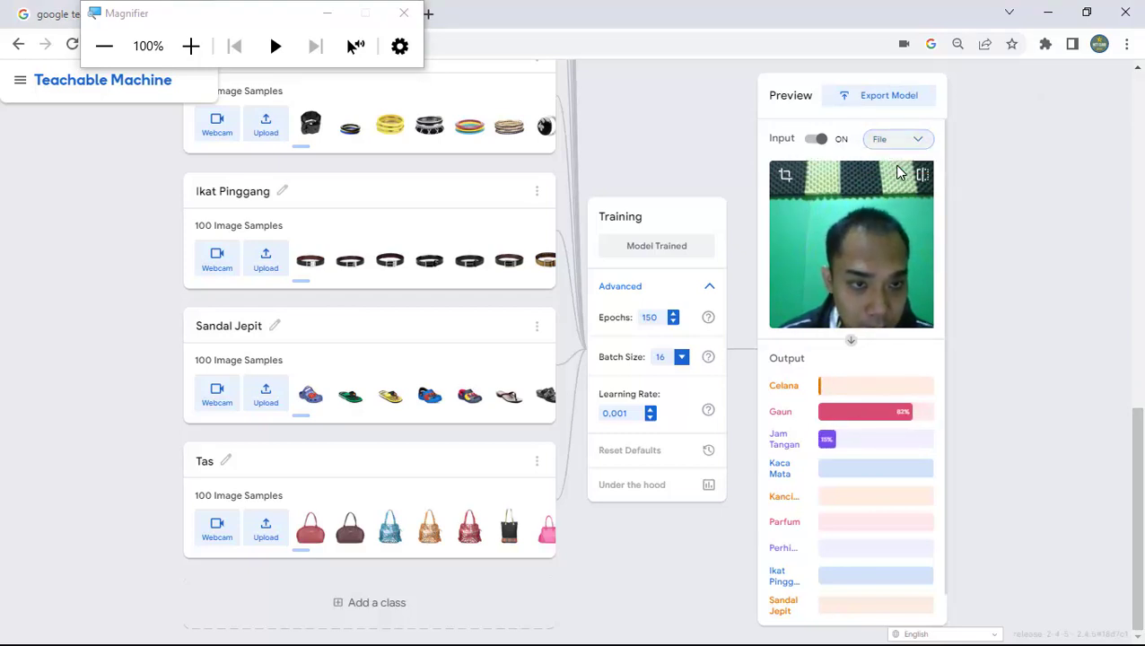
Turn the preview input off, switch its source to Webcam and back to File, and turn the input on again
click(824, 141)
click(913, 143)
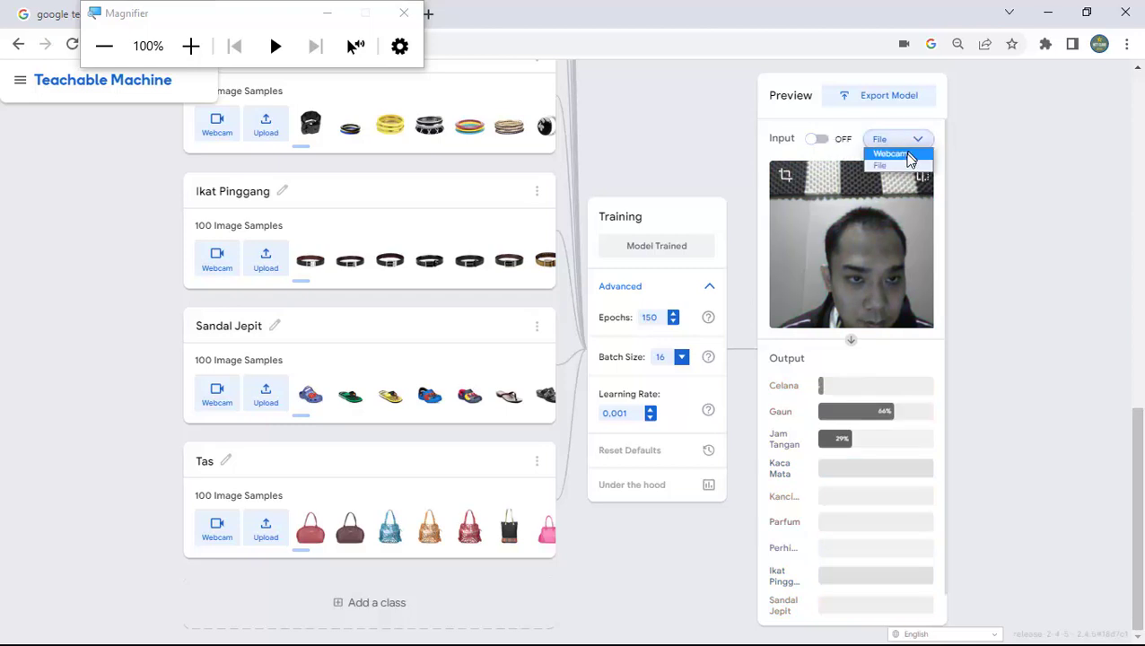
click(889, 171)
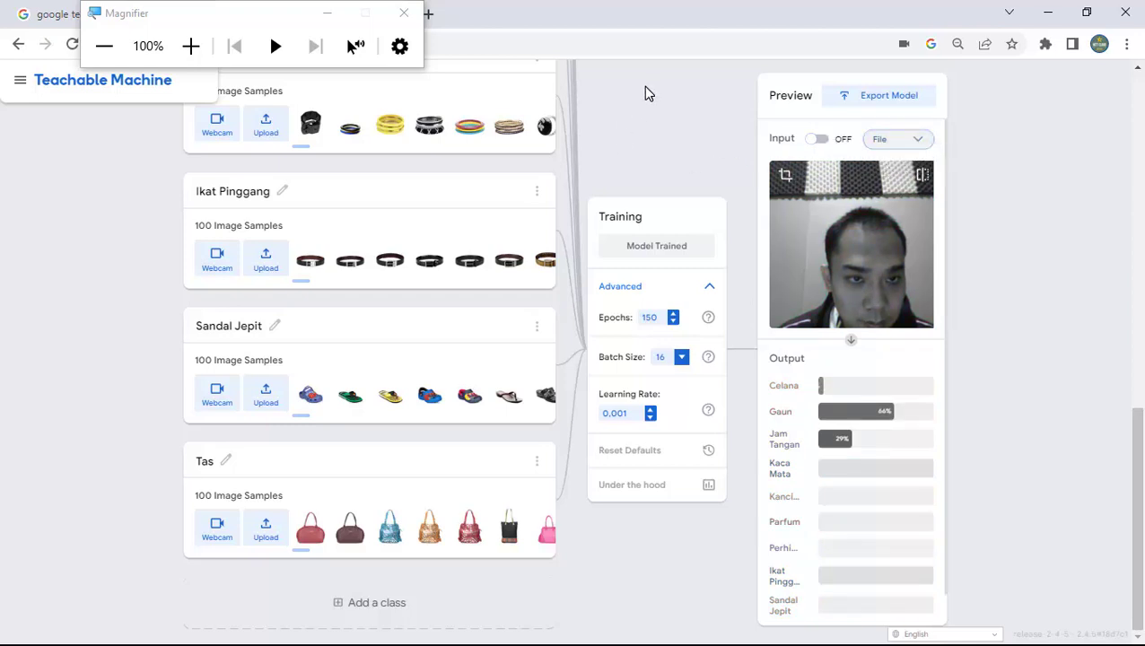
click(886, 142)
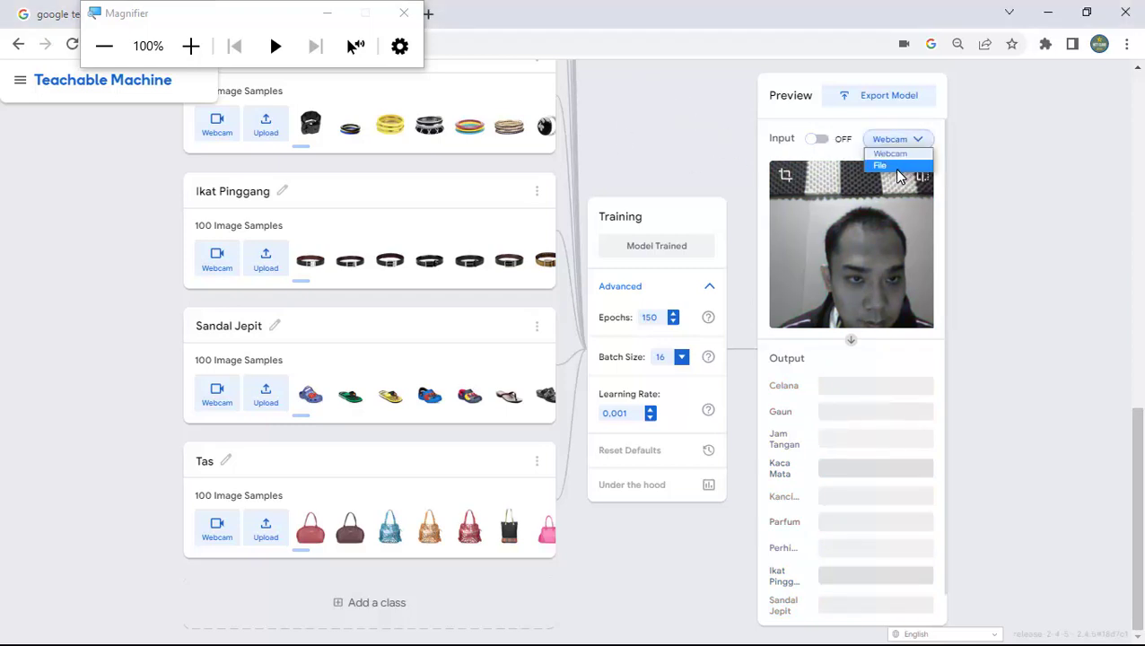
click(883, 166)
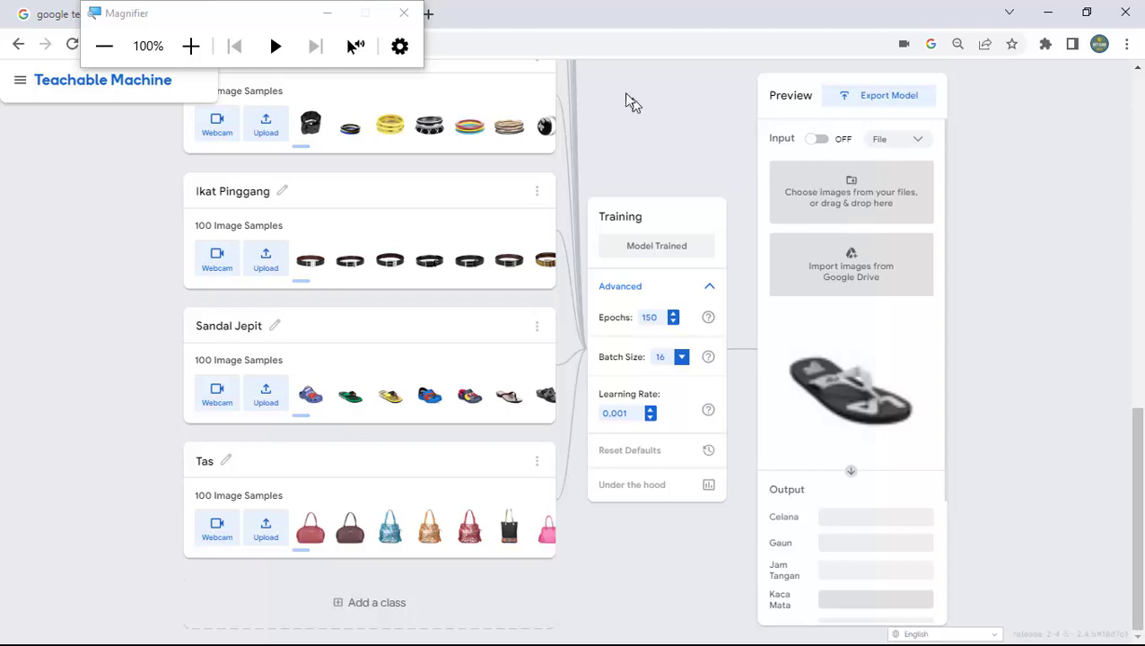
click(817, 139)
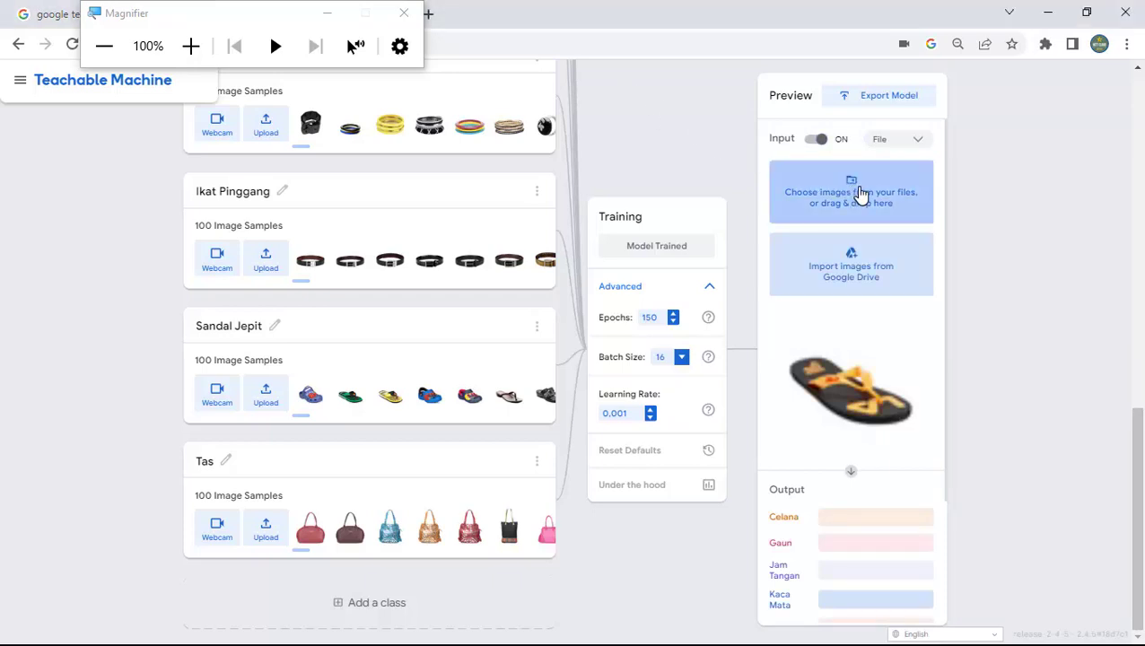
Load sunglasses image 38171 from the Testing folder into the retrained model's preview
click(860, 195)
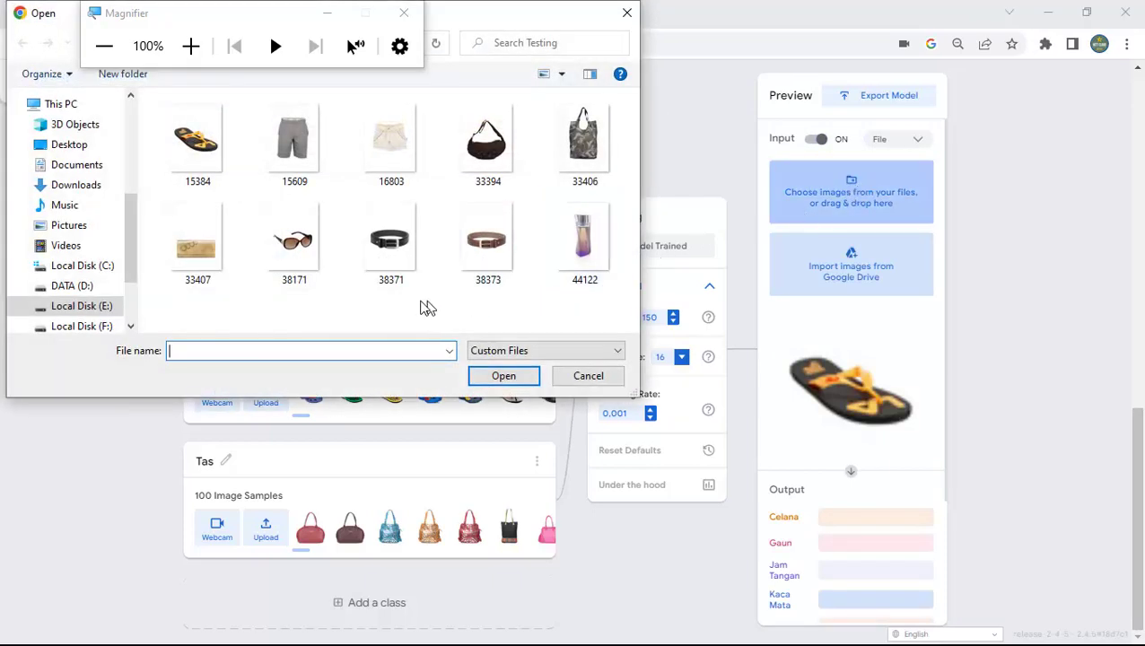
click(308, 259)
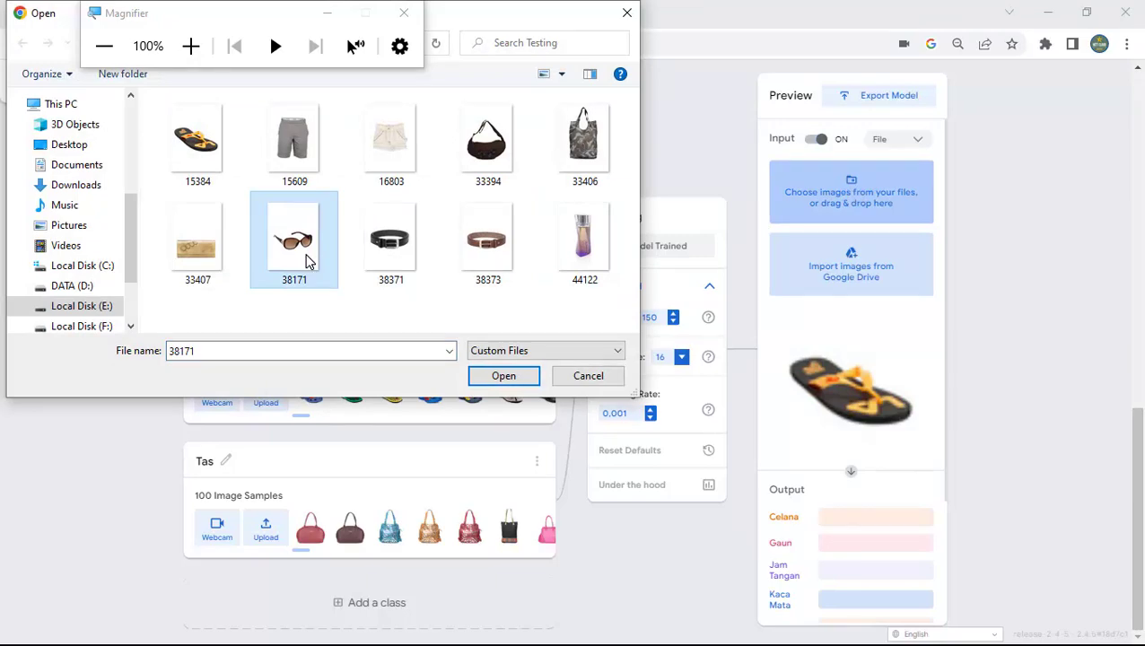
click(486, 382)
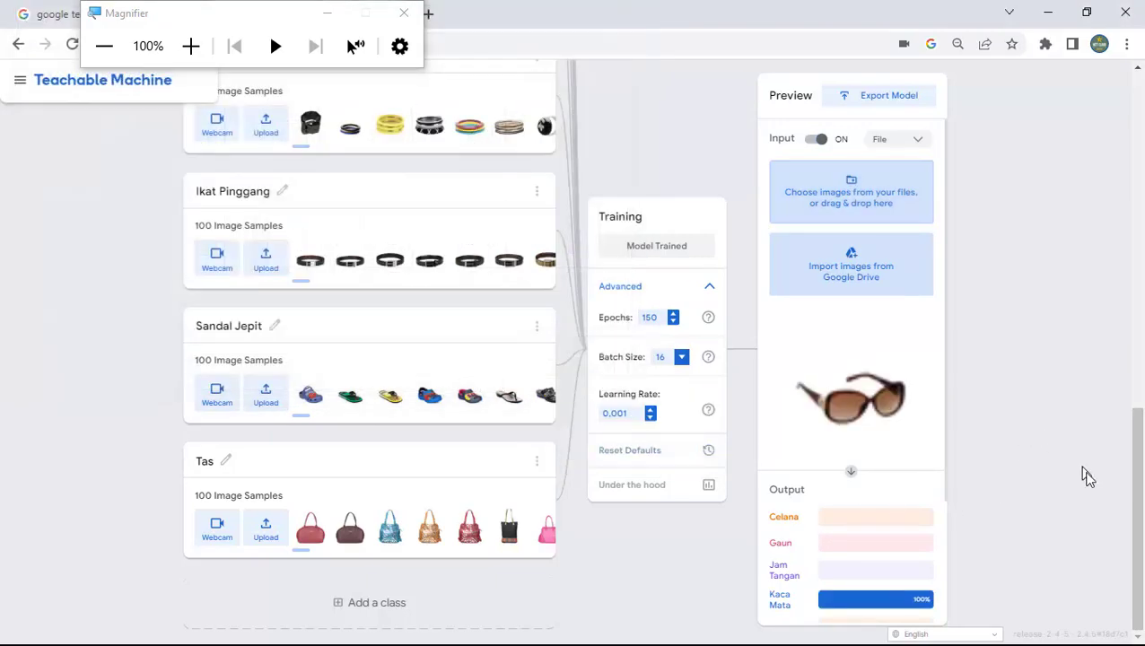
Look over the class samples and inspect the preview at 200% magnification, restoring it to 100%
scroll(1128, 501, up, 5)
scroll(583, 123, down, 5)
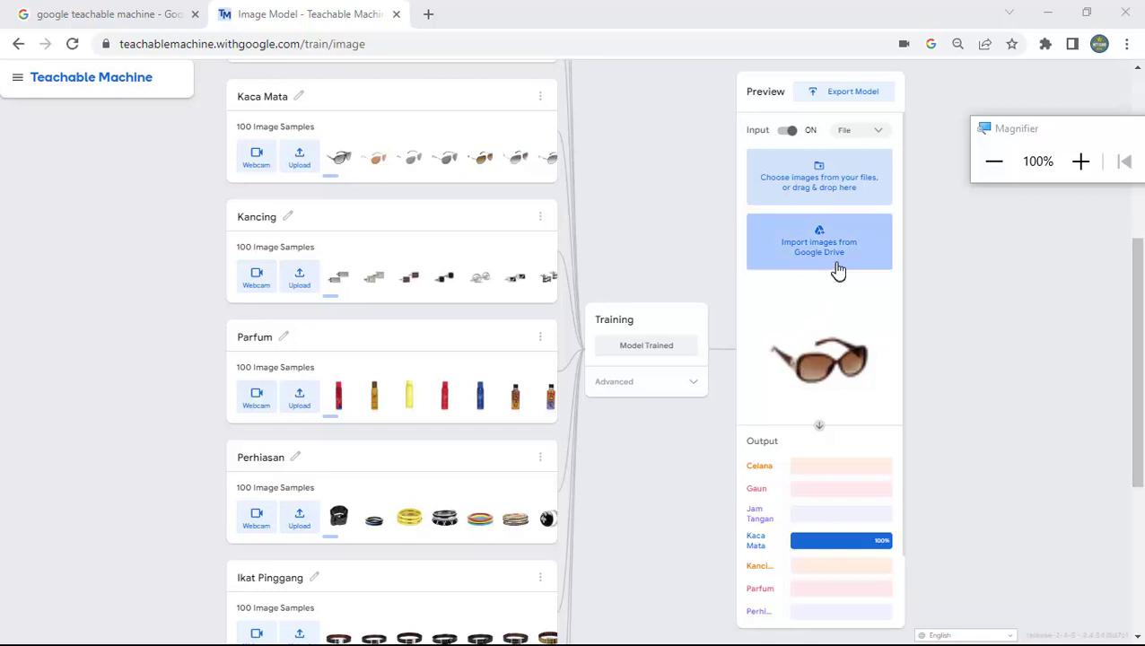
click(1079, 163)
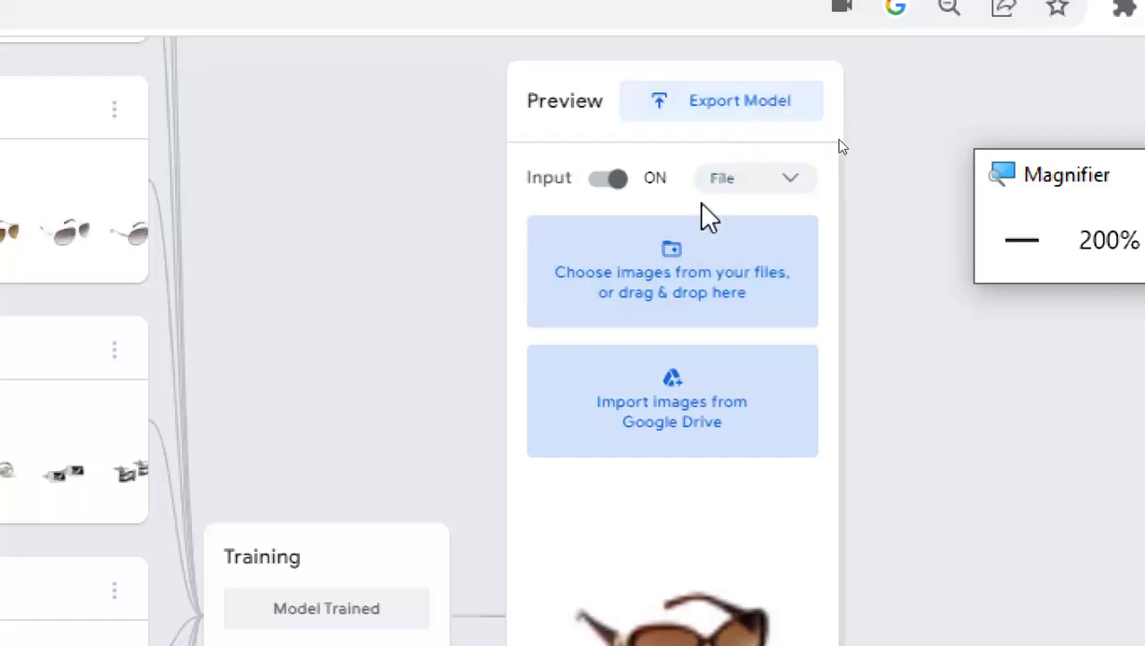
click(1014, 261)
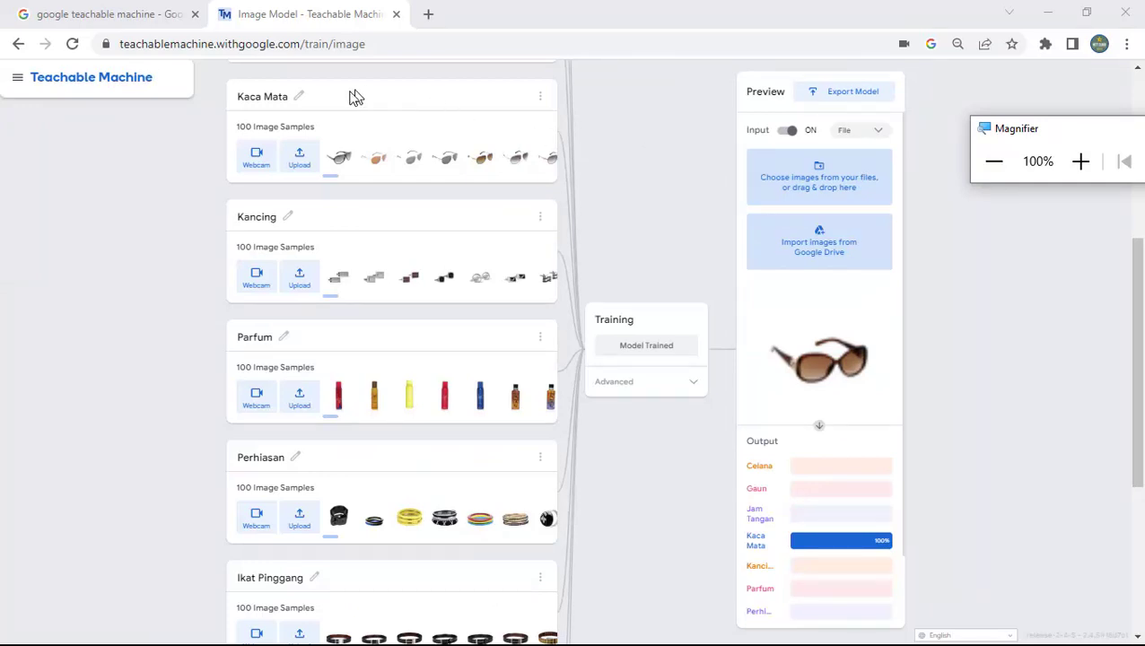
click(92, 80)
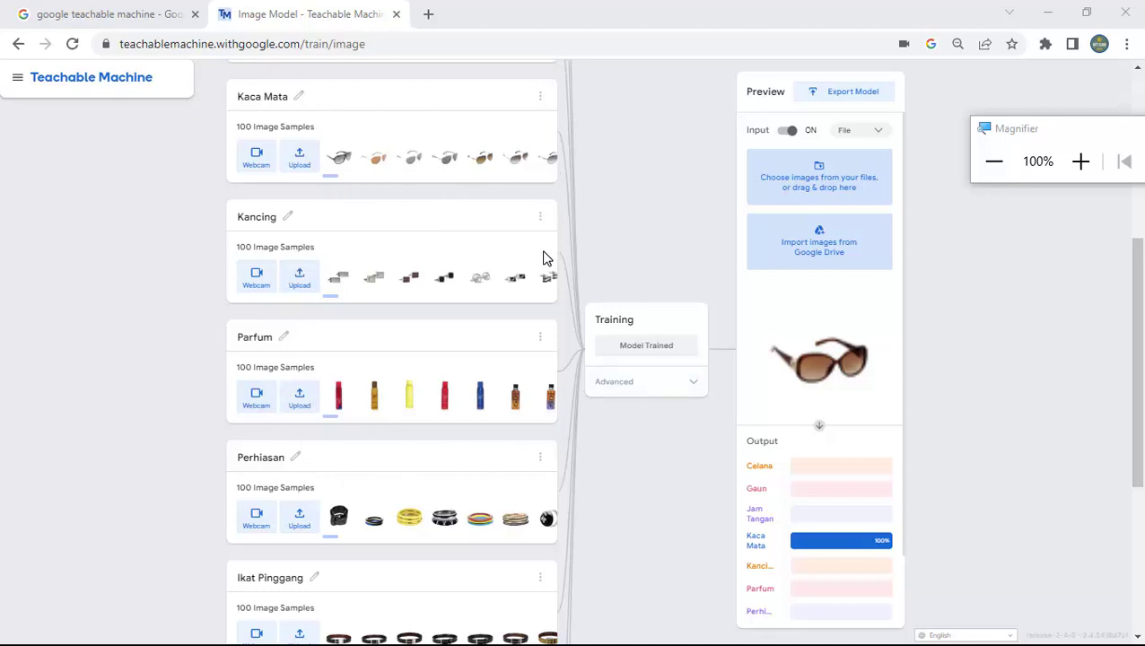
Download the current Teachable Machine project as a file, magnifying the screen for it and restoring the magnification
click(17, 83)
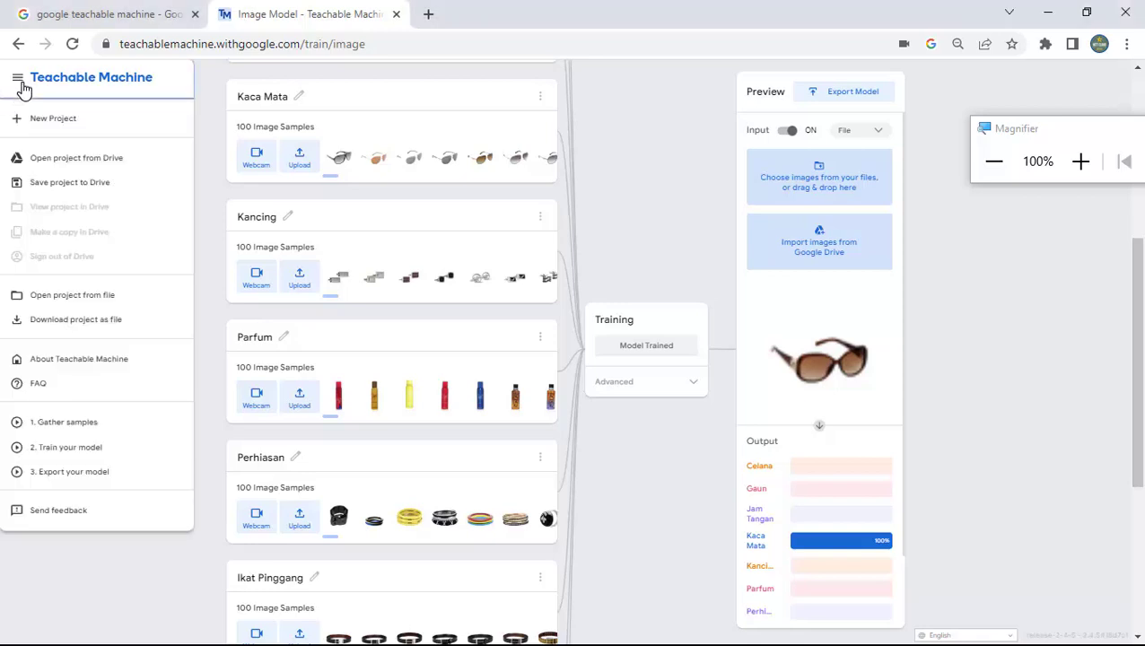
click(1081, 162)
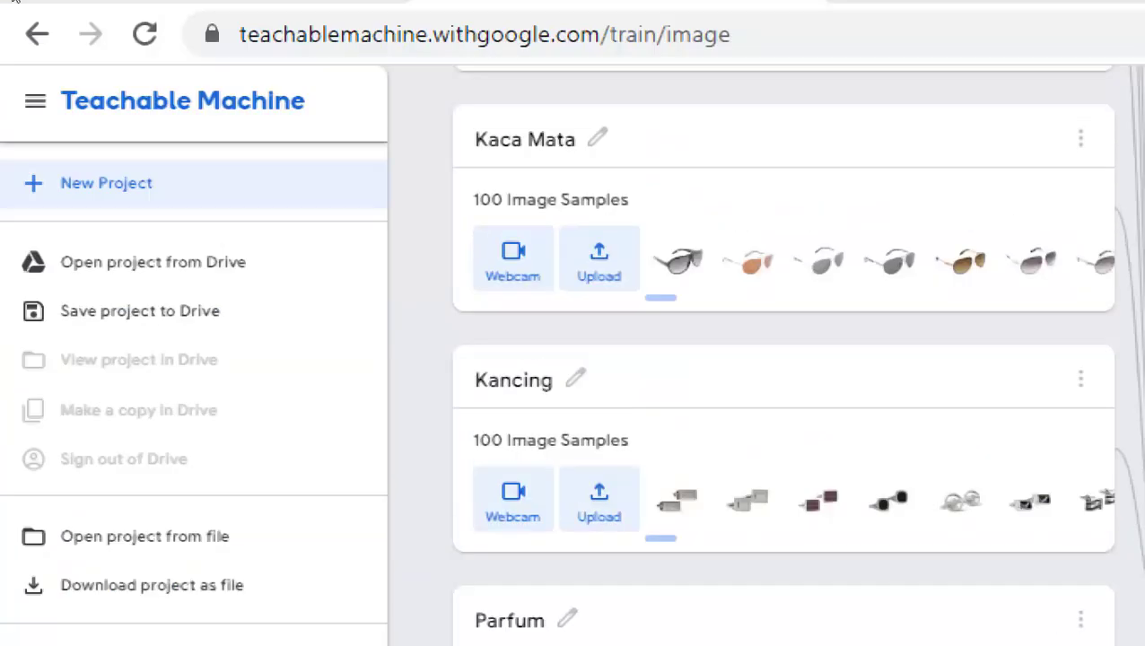
click(35, 100)
click(35, 101)
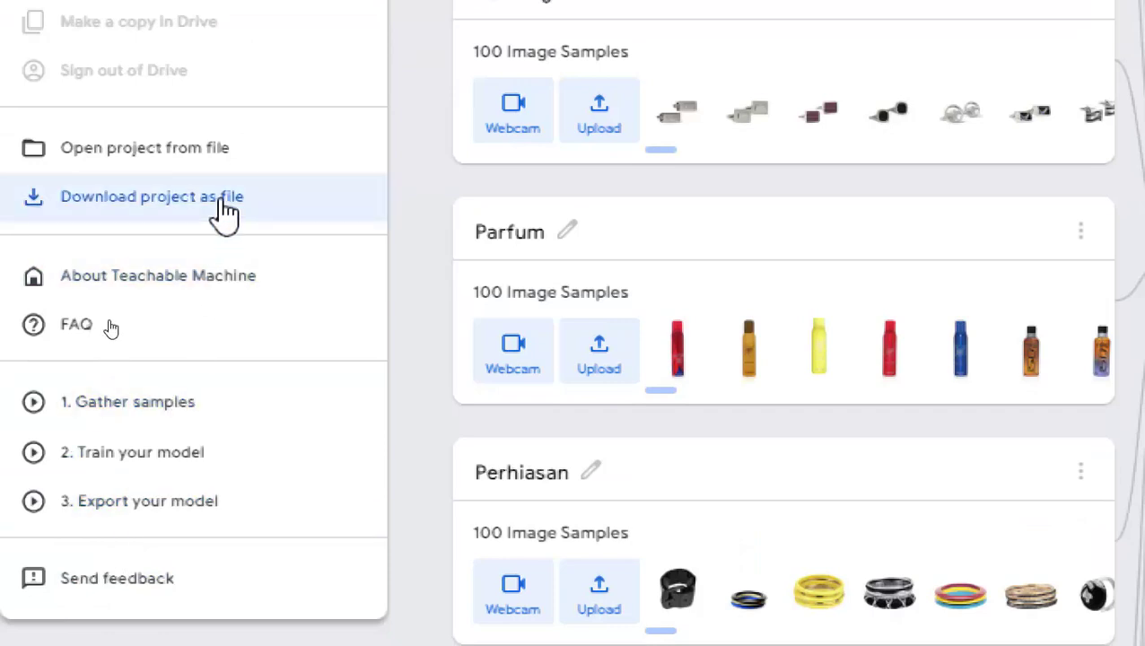
click(220, 199)
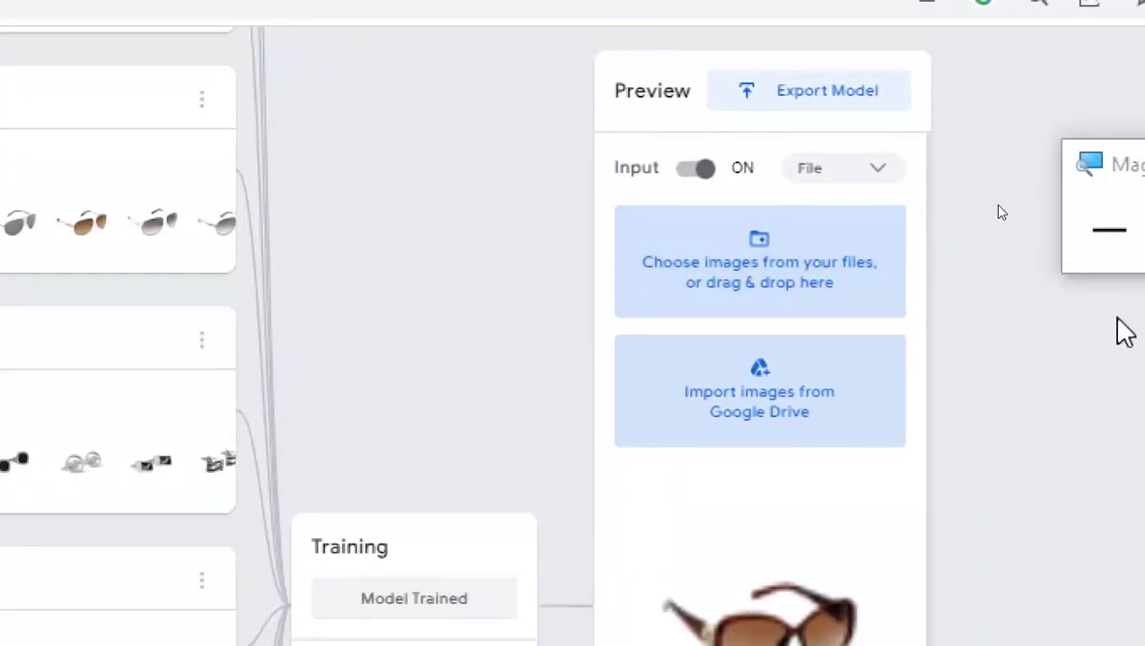
click(1111, 235)
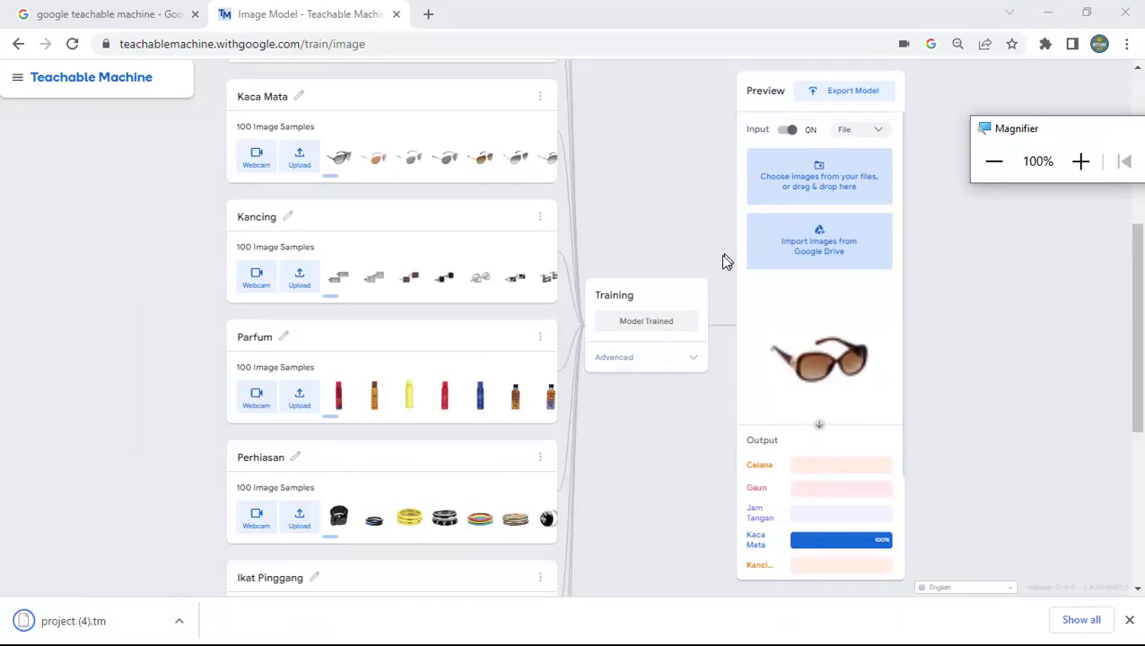
Open the model export options and upload the Tensorflow.js model to get a shareable link
click(1081, 161)
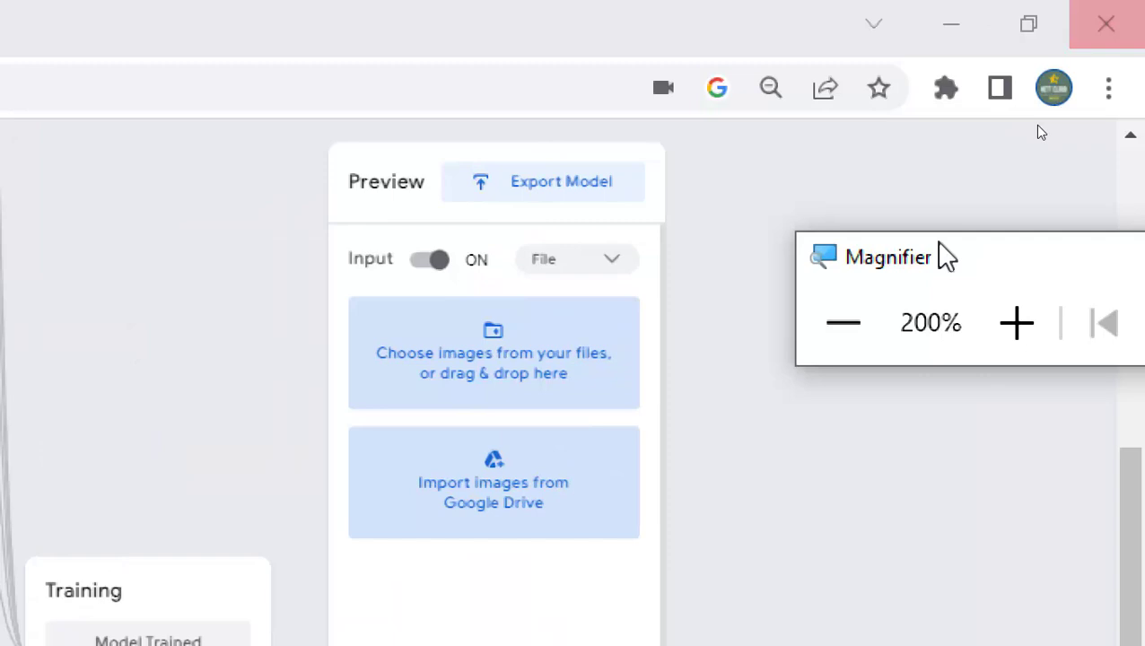
click(860, 325)
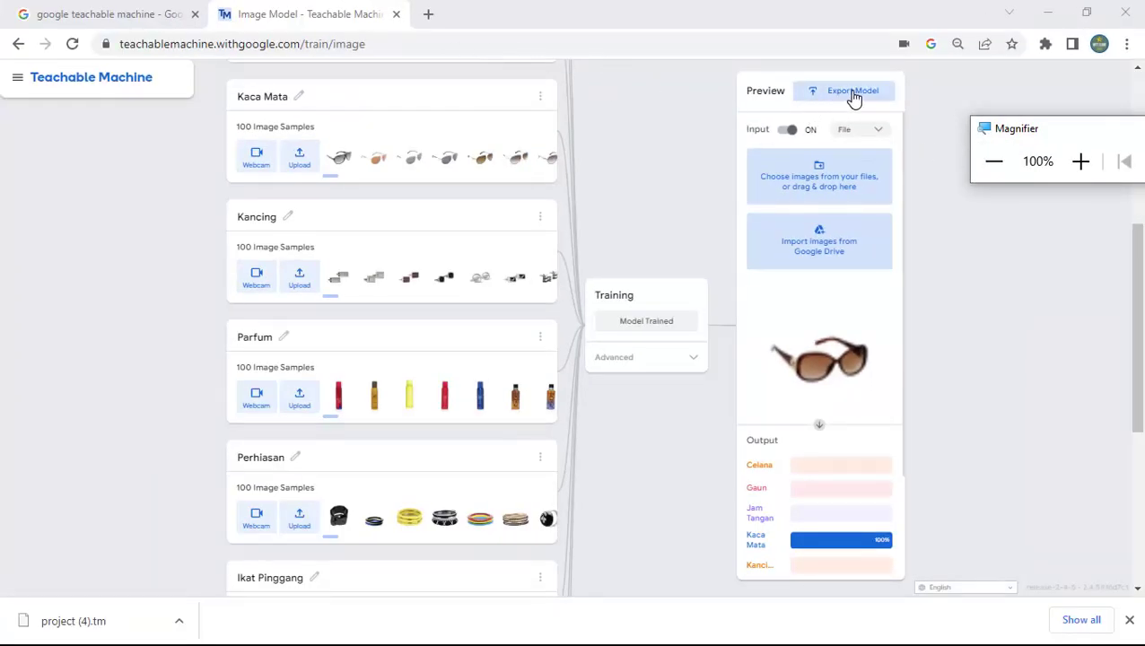
click(1080, 160)
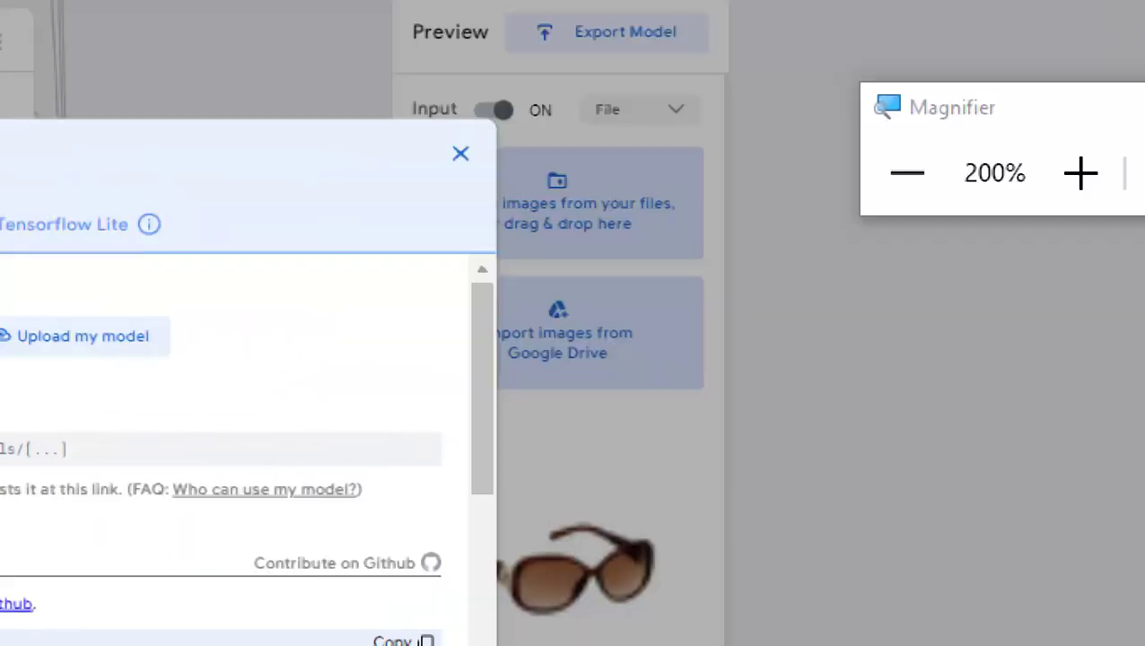
click(881, 201)
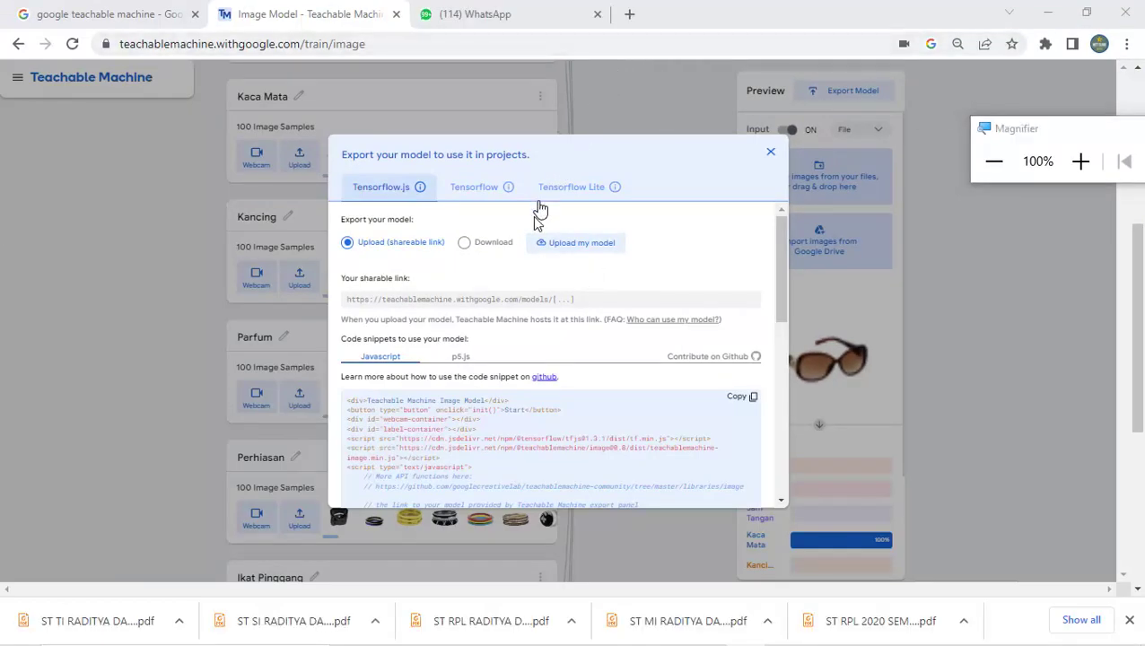
click(583, 248)
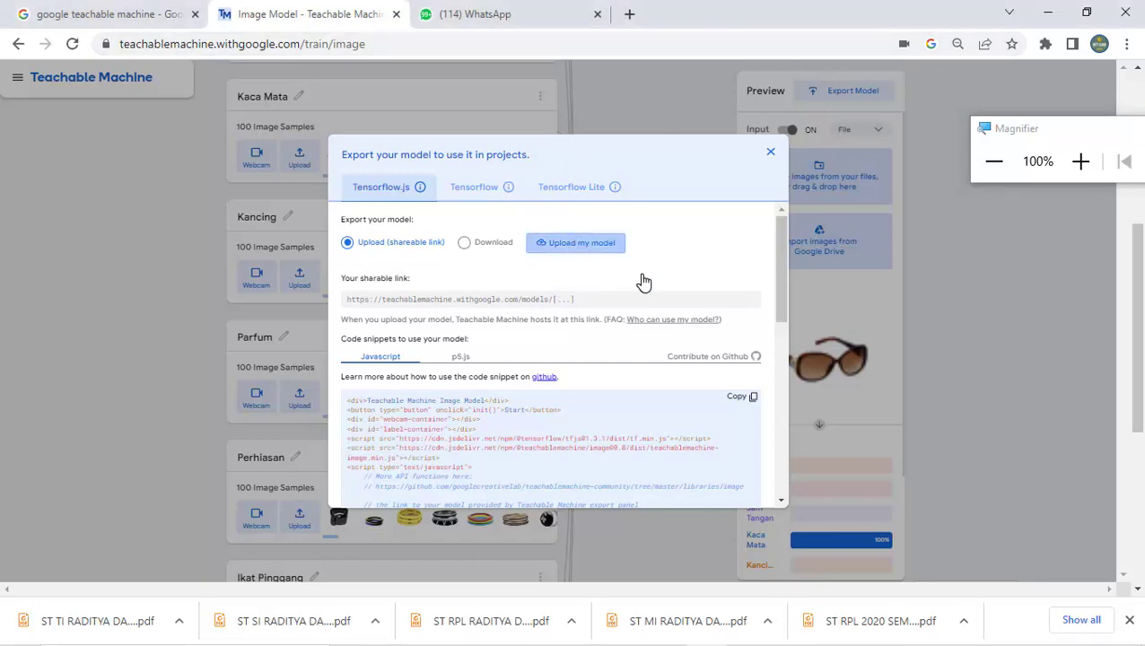
click(1080, 162)
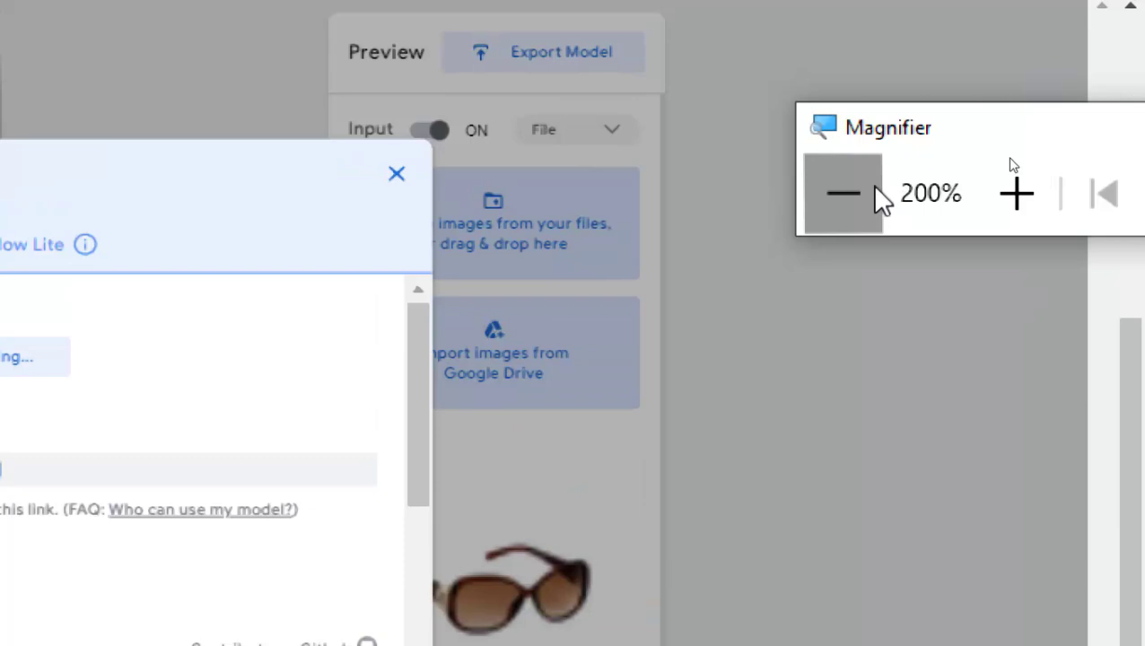
click(872, 188)
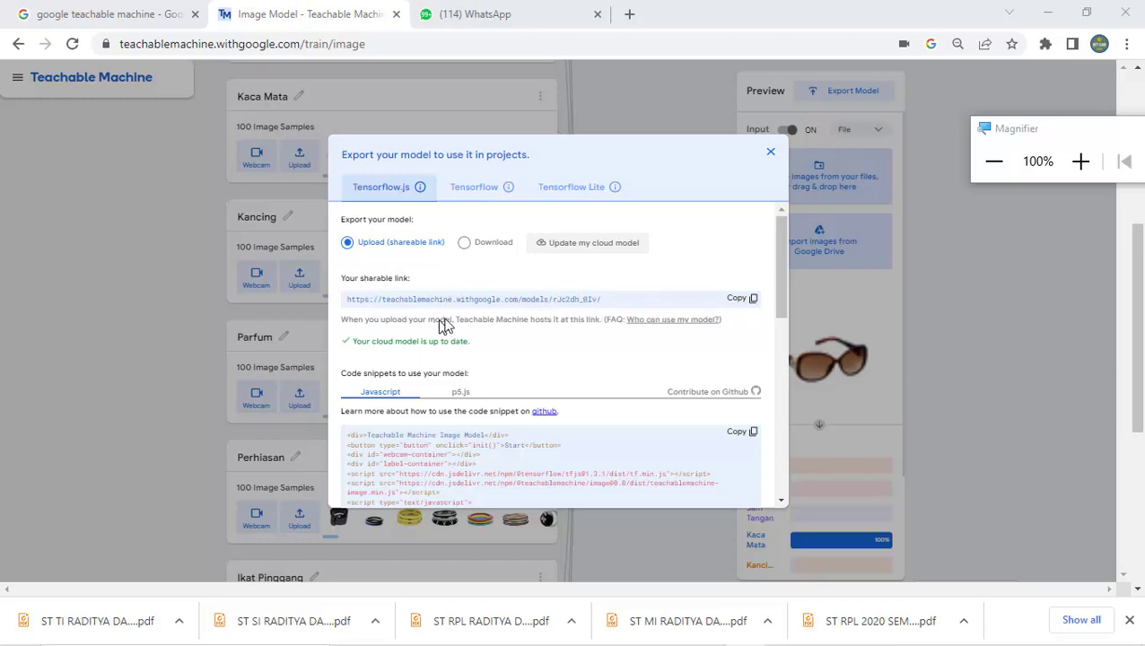
Copy the model's shareable link into a new Notepad document under the heading Model Fashion
drag(357, 303, 598, 311)
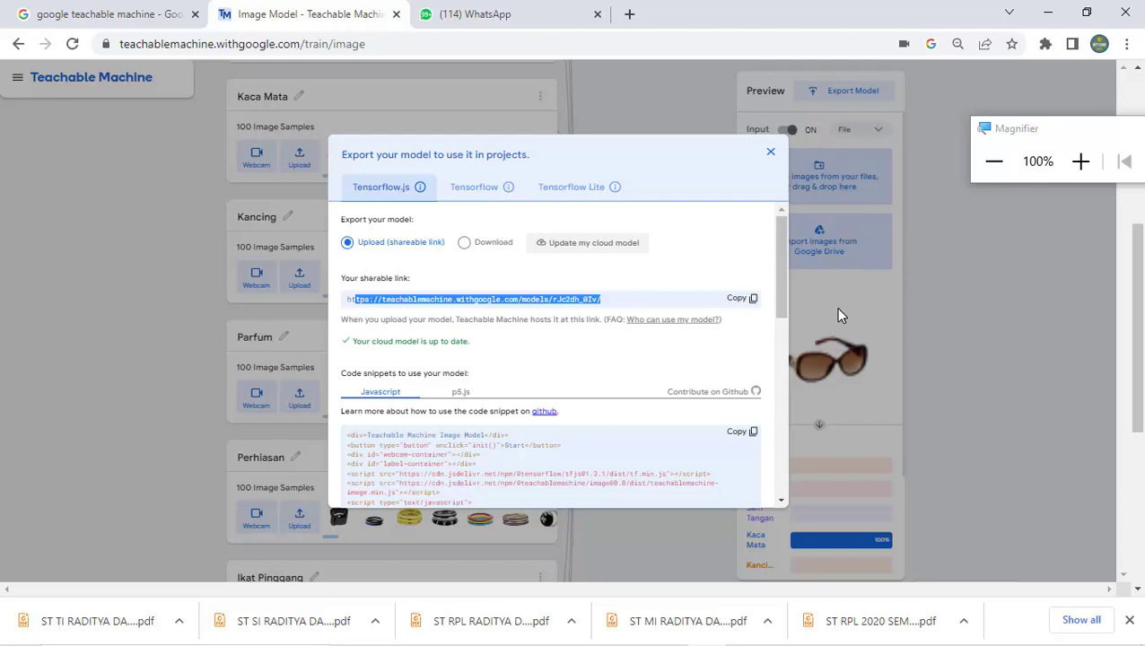
click(742, 306)
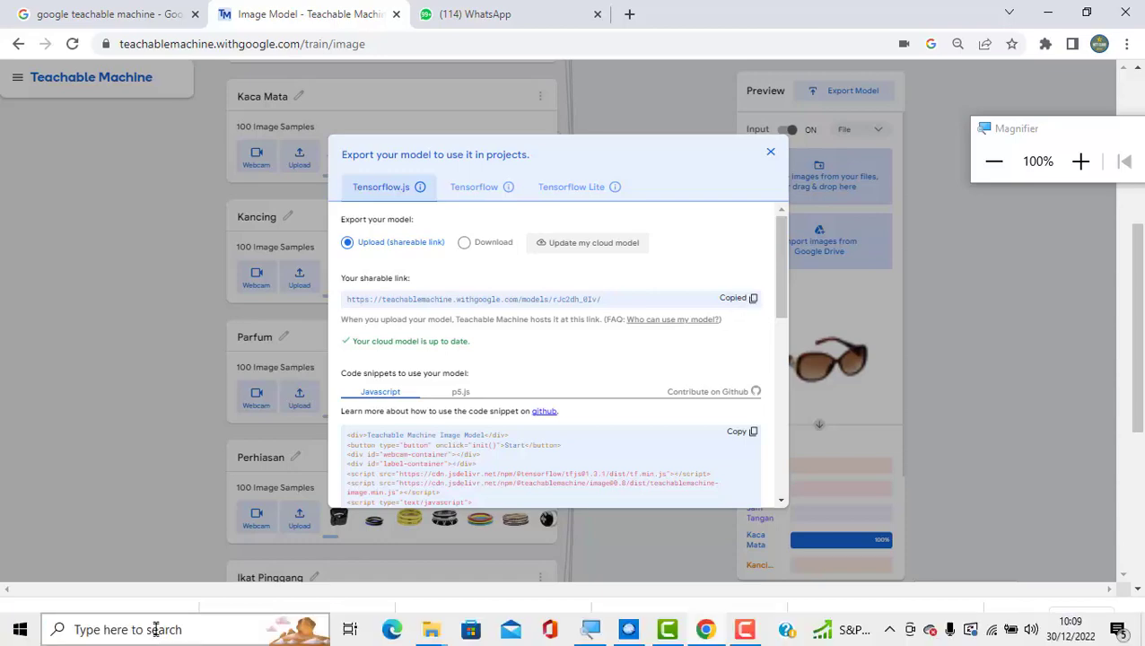
click(153, 628)
text(note)
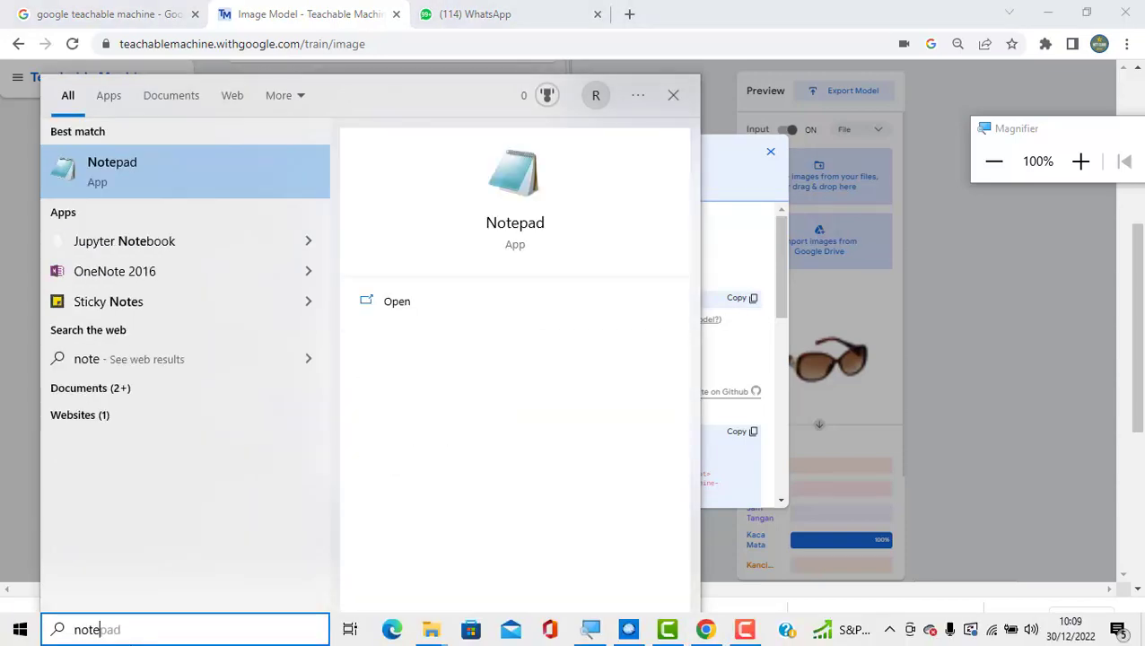
key(Return)
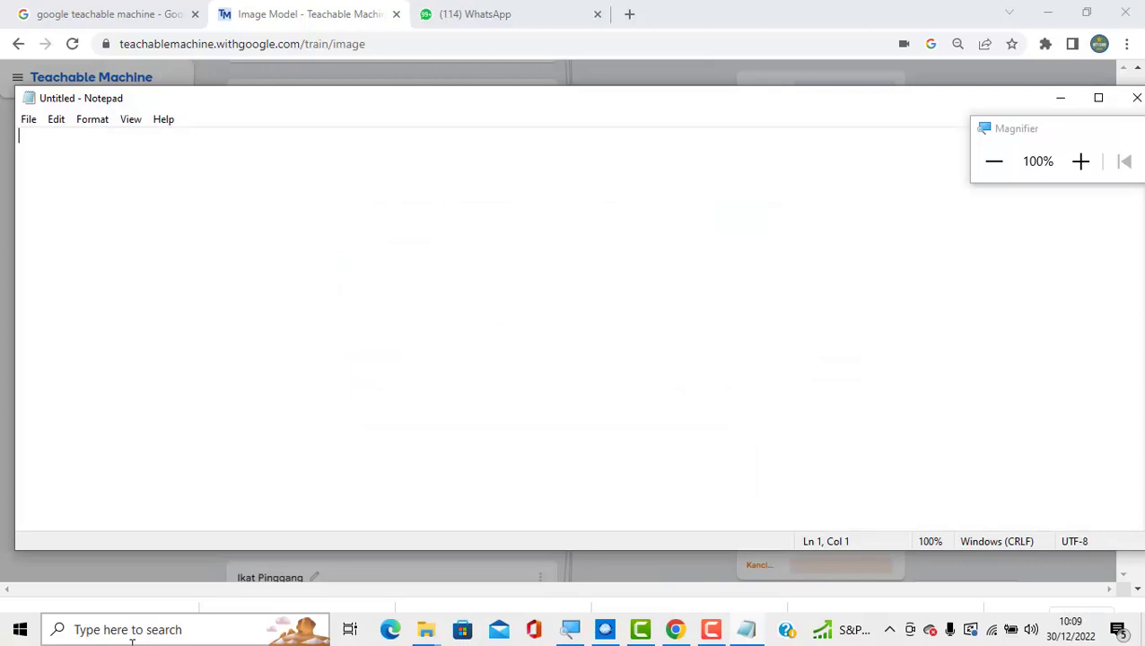
key(ctrl+v)
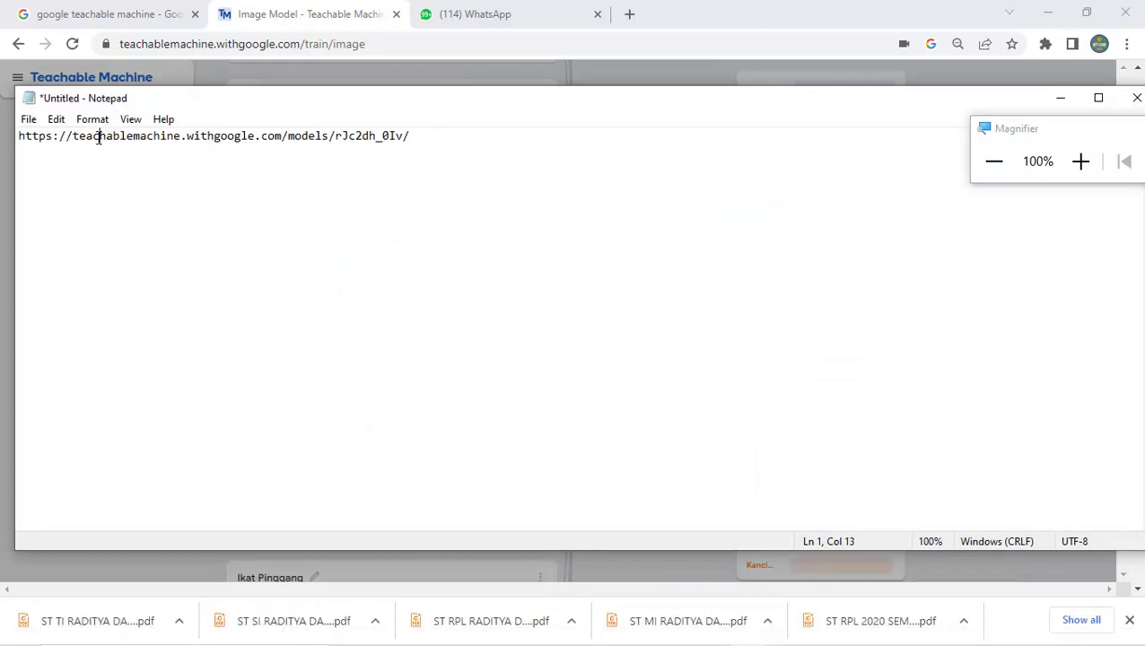
key(Return)
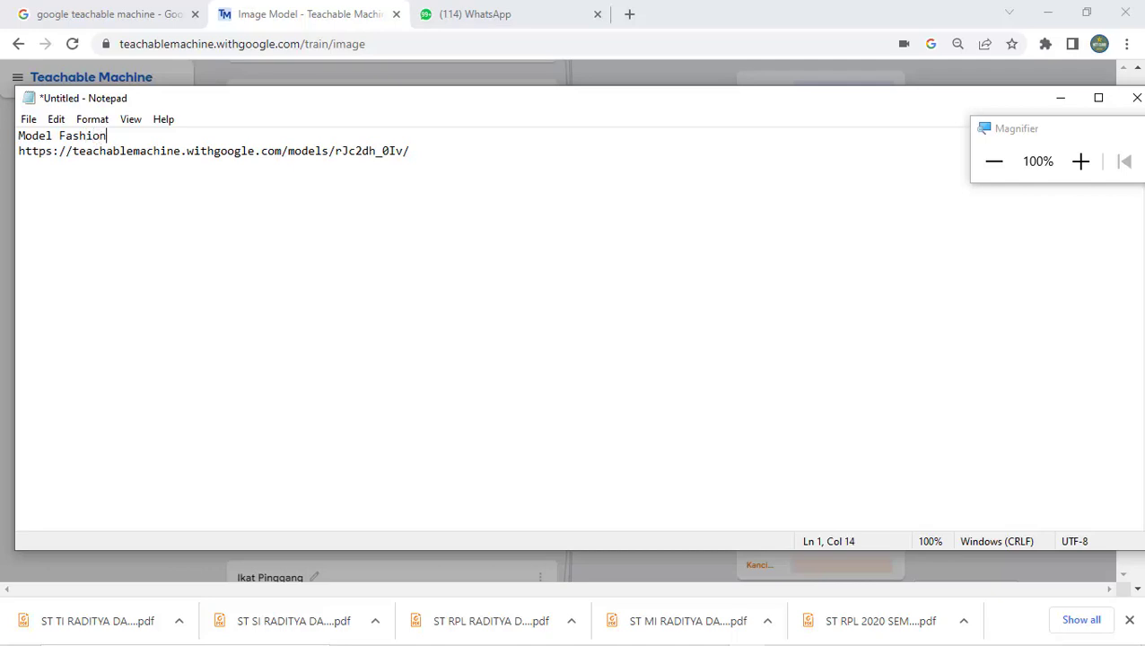
Return to Teachable Machine, close the model export dialog and turn the preview input off
click(675, 8)
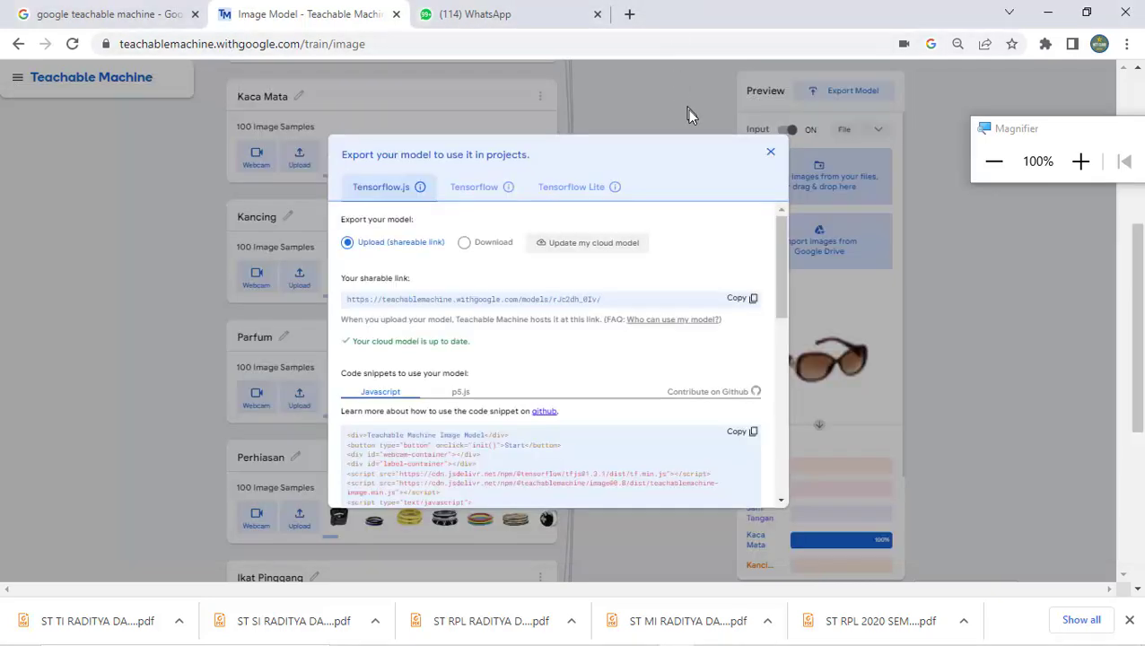
click(771, 156)
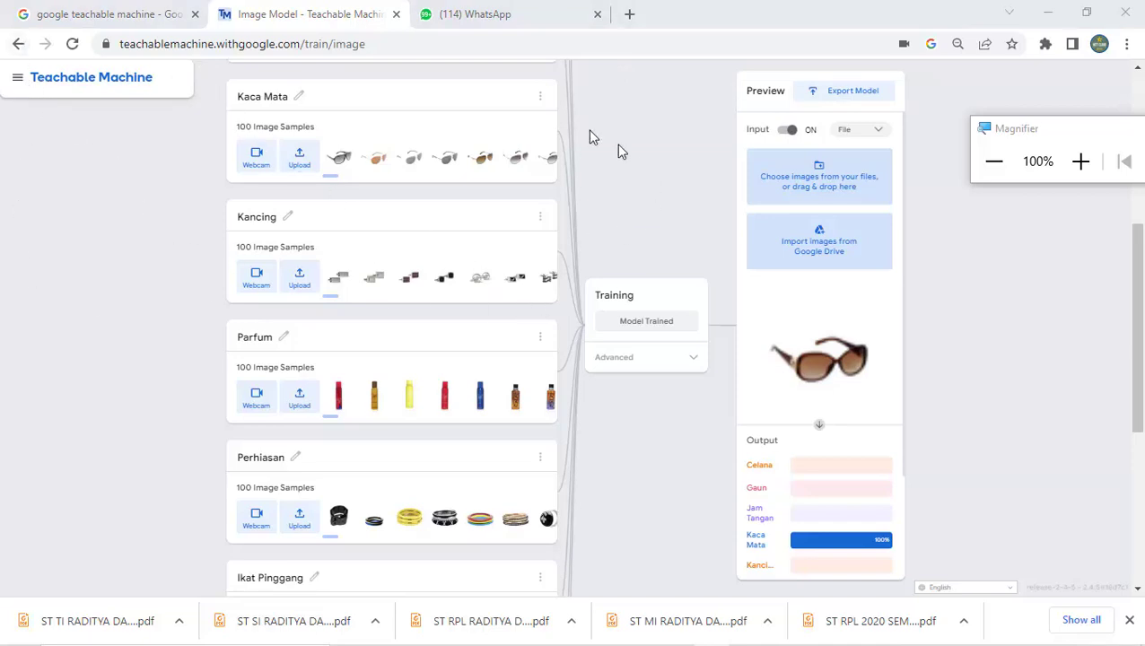
click(788, 132)
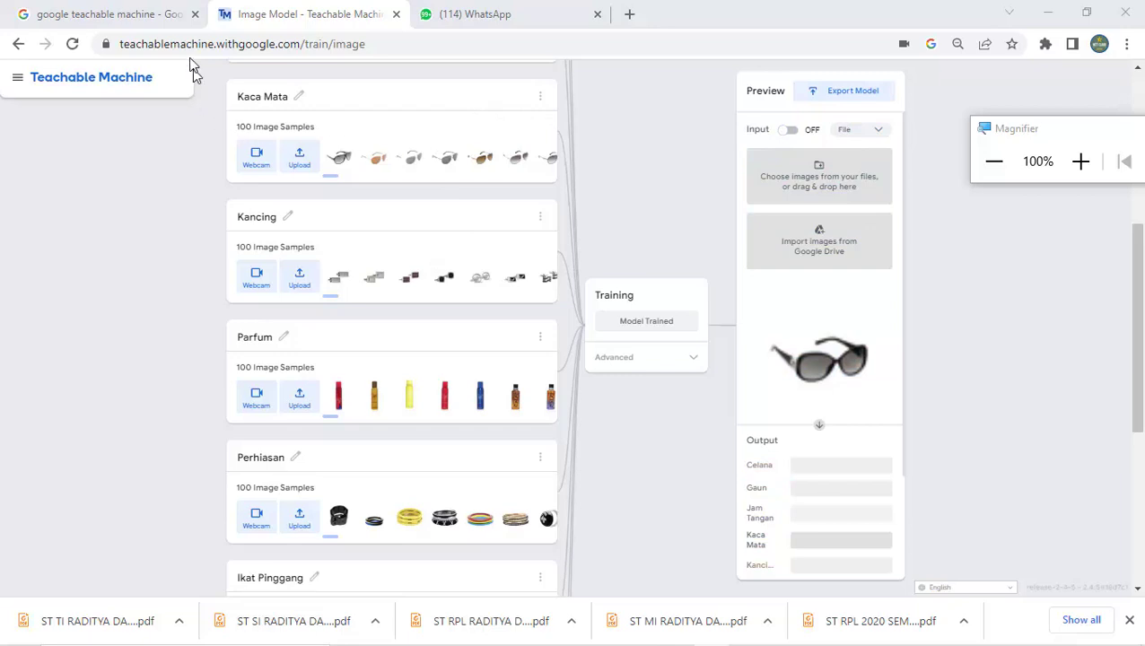
Search Google for scratch poseblock and open the MIT Media Lab page on the RAISE AI Playground
click(152, 14)
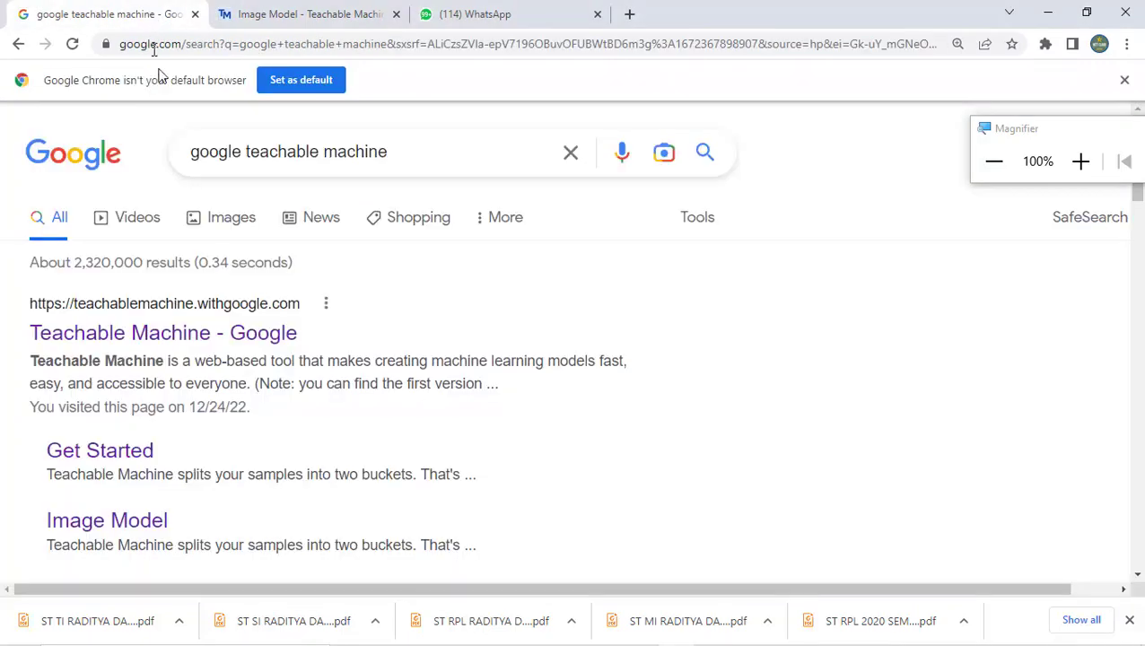
triple_click(417, 159)
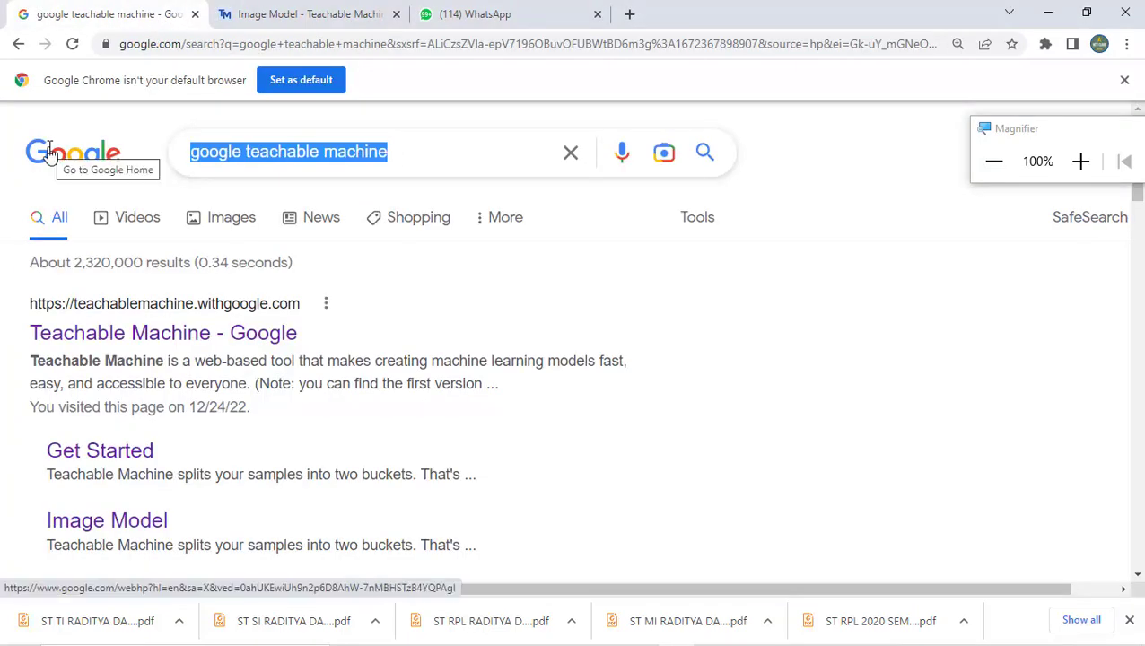
text(scra)
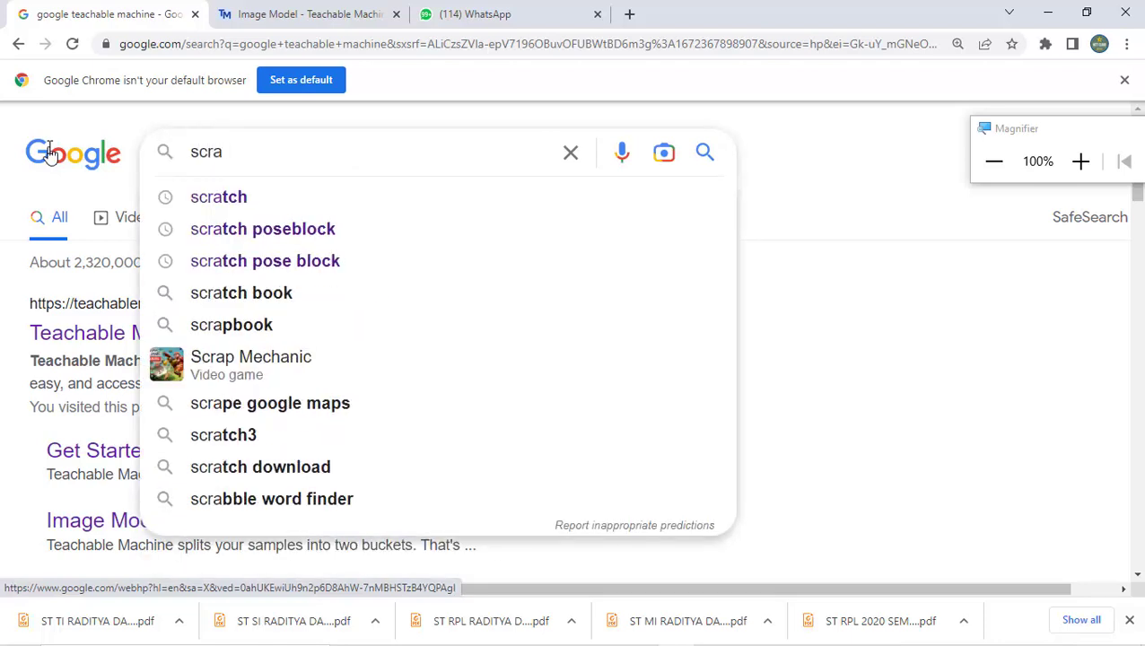
key(Down)
key(Down)
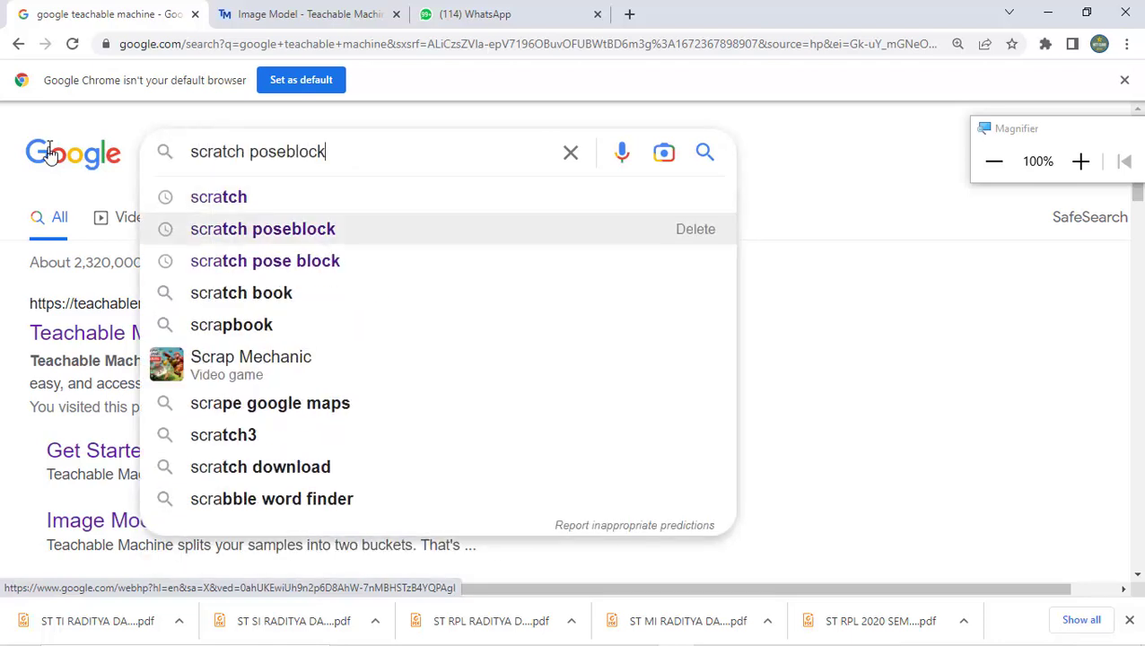
key(Return)
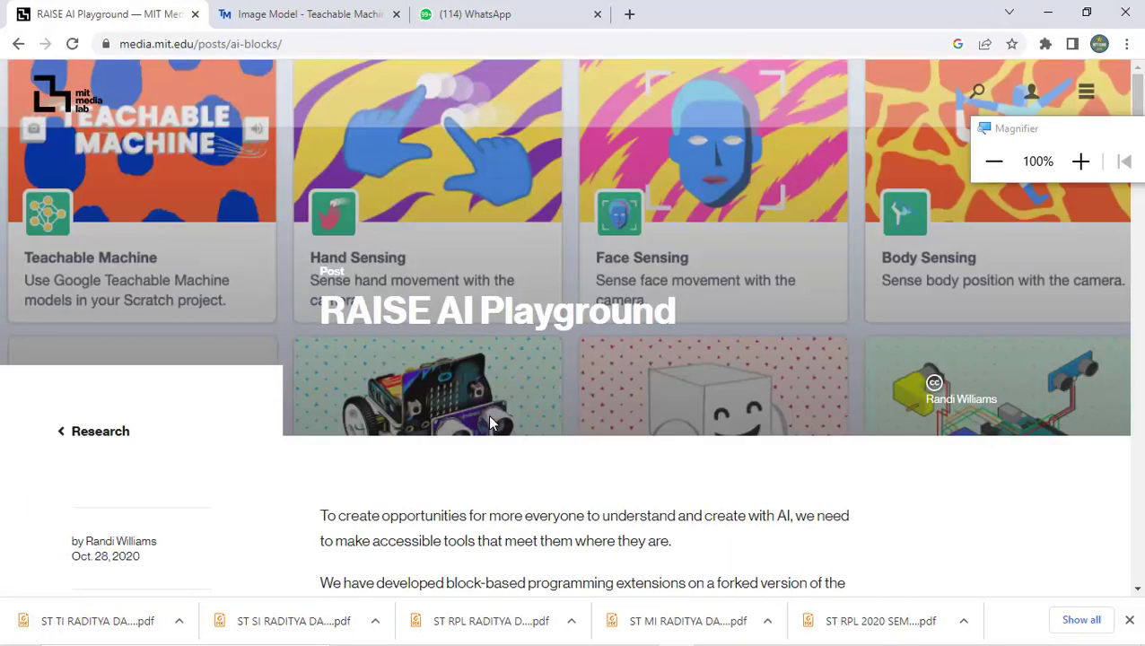
Open PoseBlocks from the Machine Learning Models list and dismiss the browser's downloads bar
scroll(490, 417, down, 5)
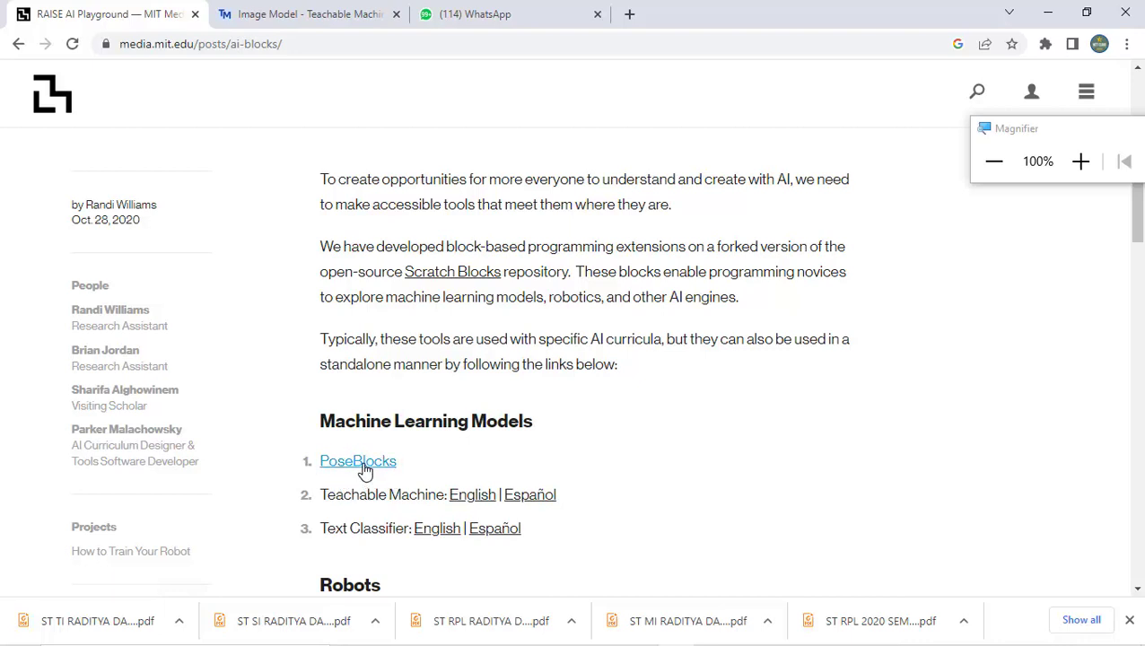
click(366, 473)
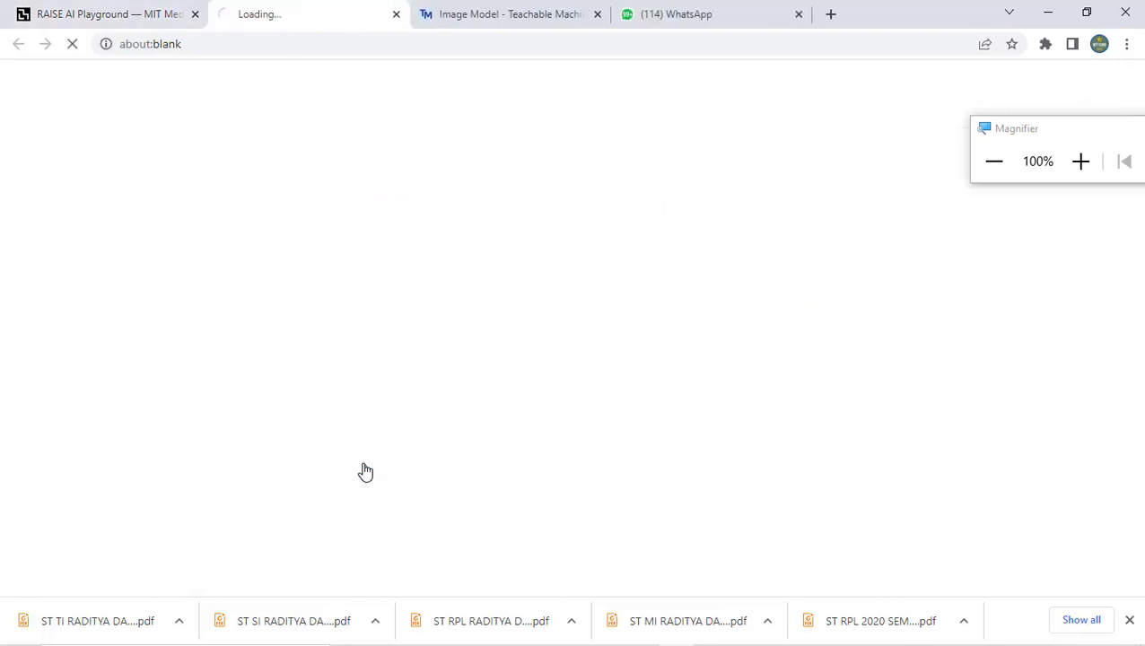
click(1130, 621)
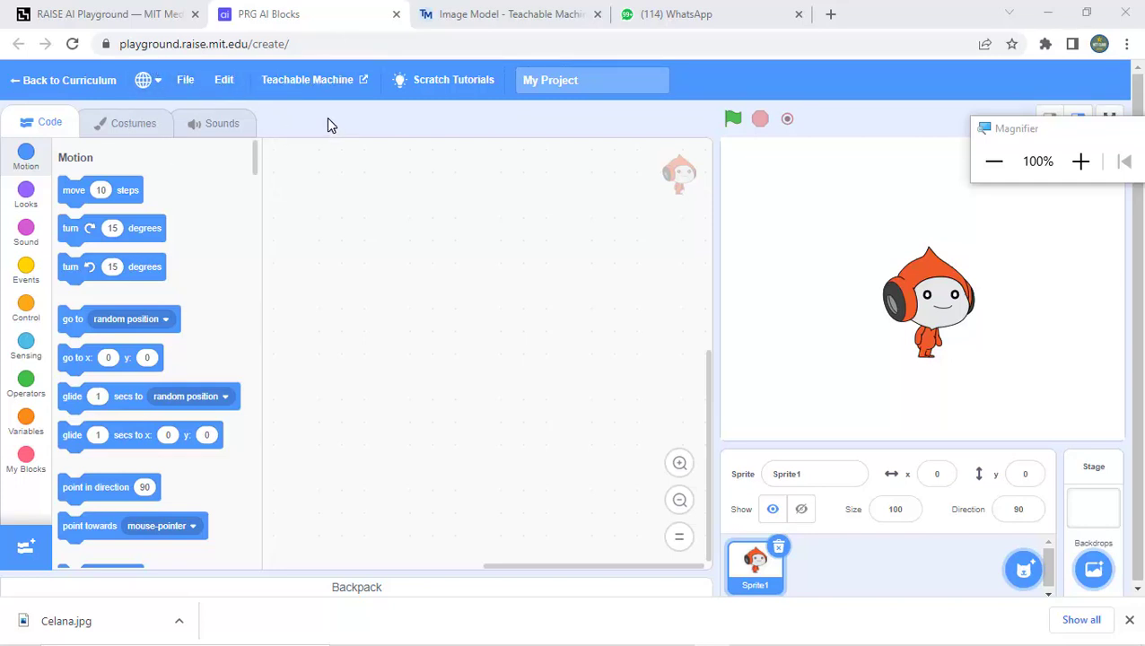
View the block editor at 200% magnification, restore 100%, and move the Magnifier window clear of the stage controls
click(1080, 162)
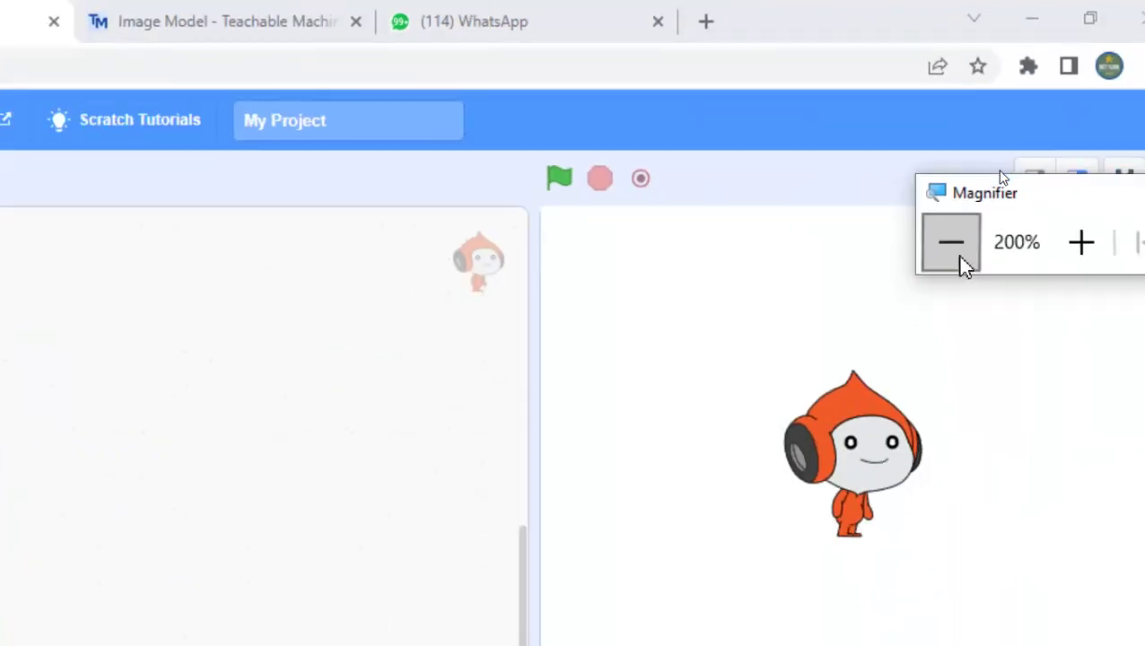
click(959, 257)
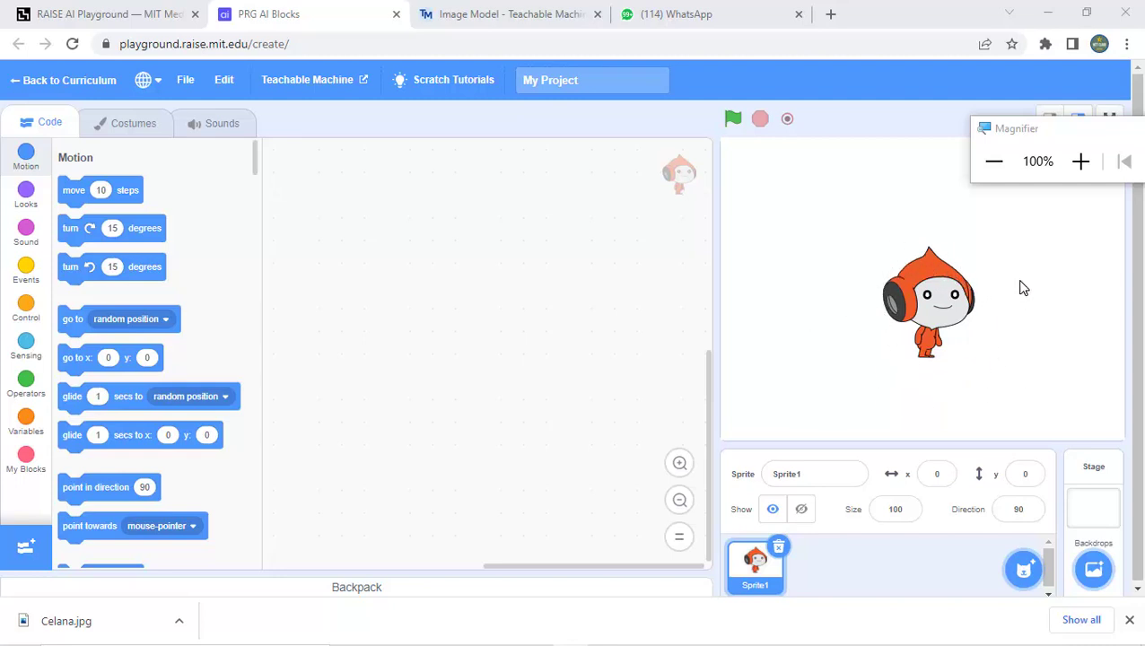
click(997, 233)
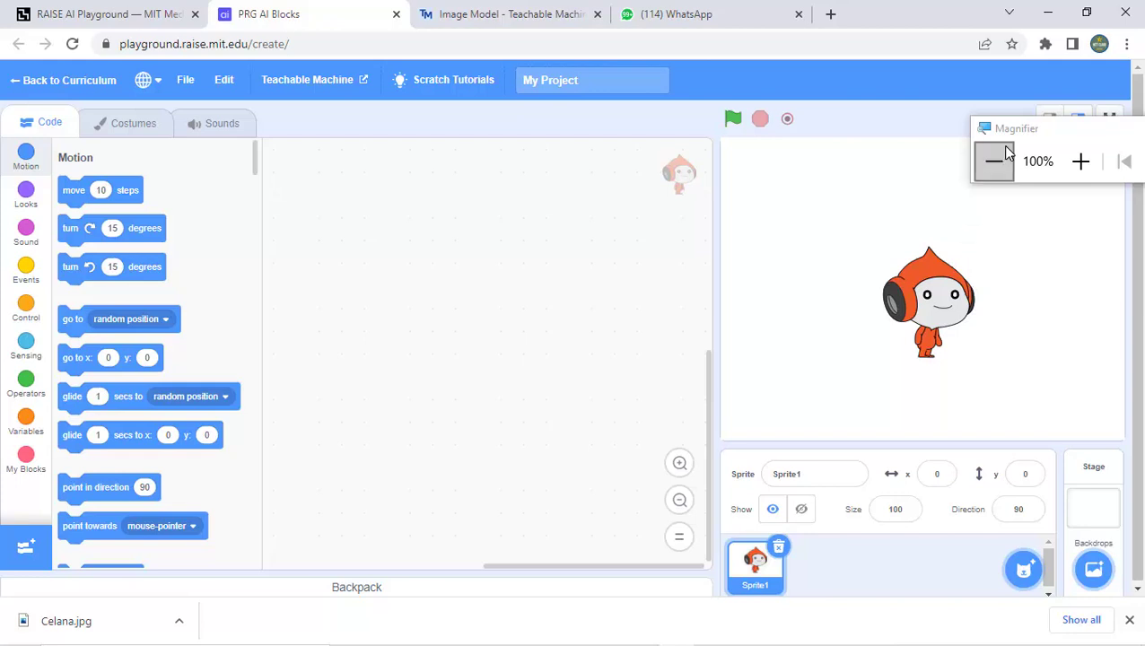
drag(1028, 133, 108, 29)
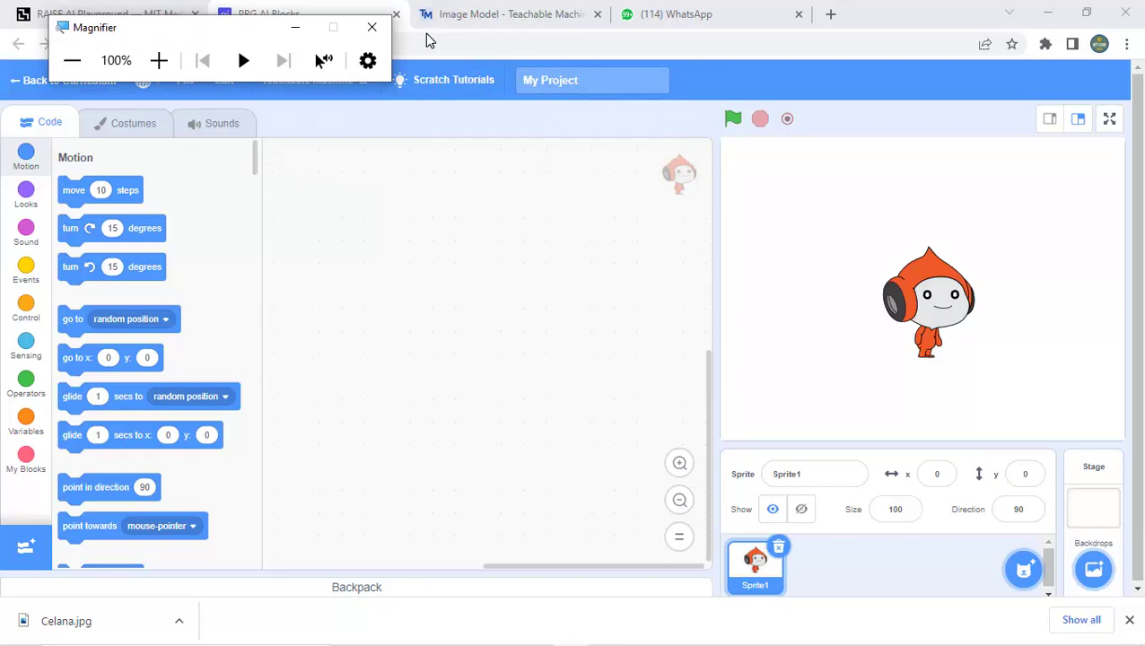
click(493, 35)
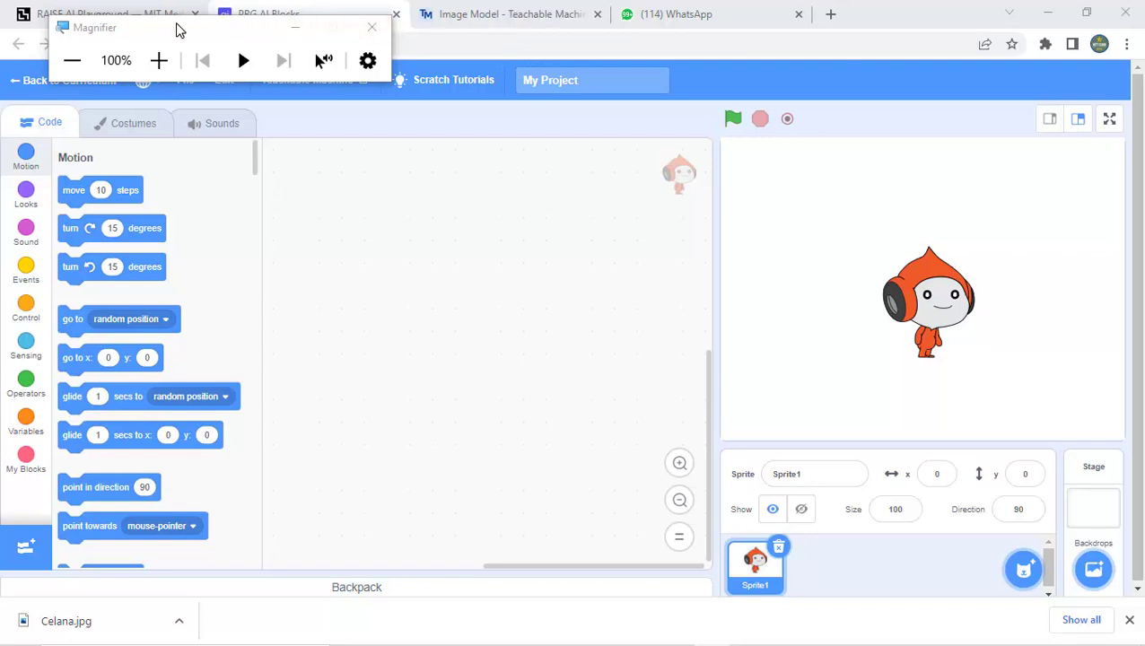
drag(179, 26, 205, 30)
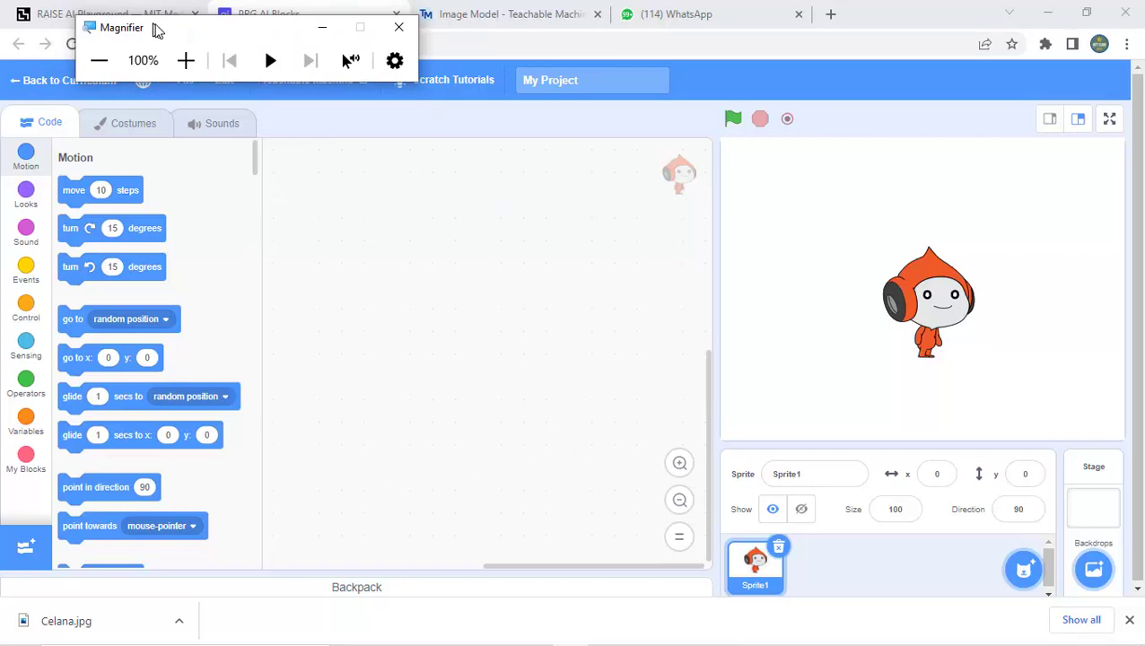
Examine the project's new, load and save options at 200% magnification, and restore 100%
drag(157, 31, 416, 356)
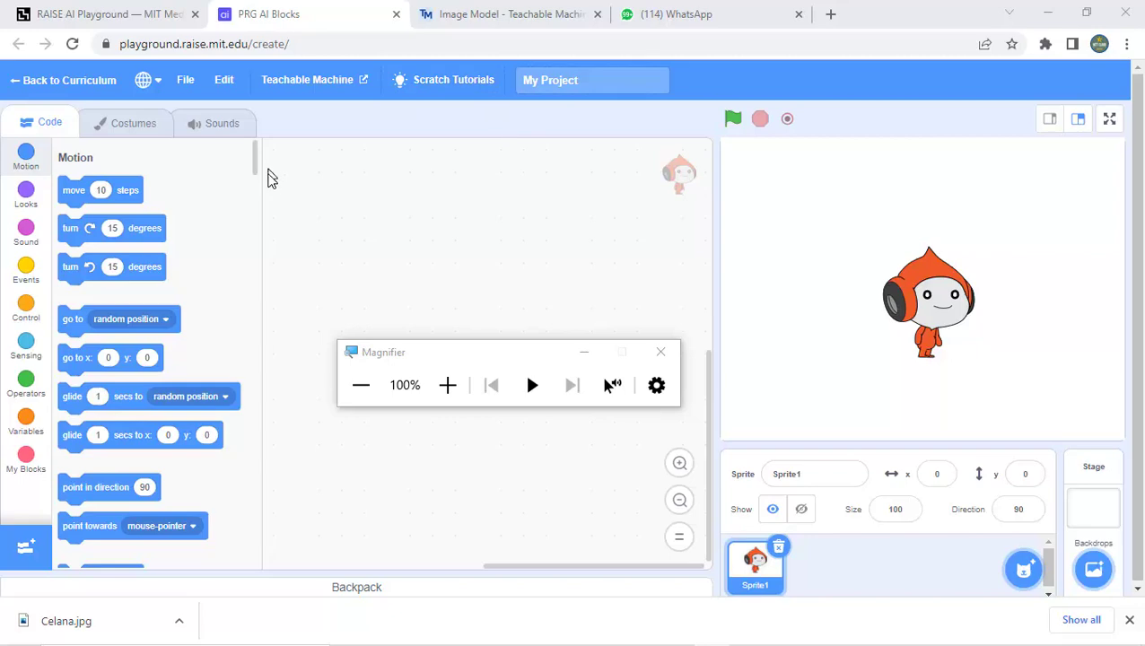
click(447, 384)
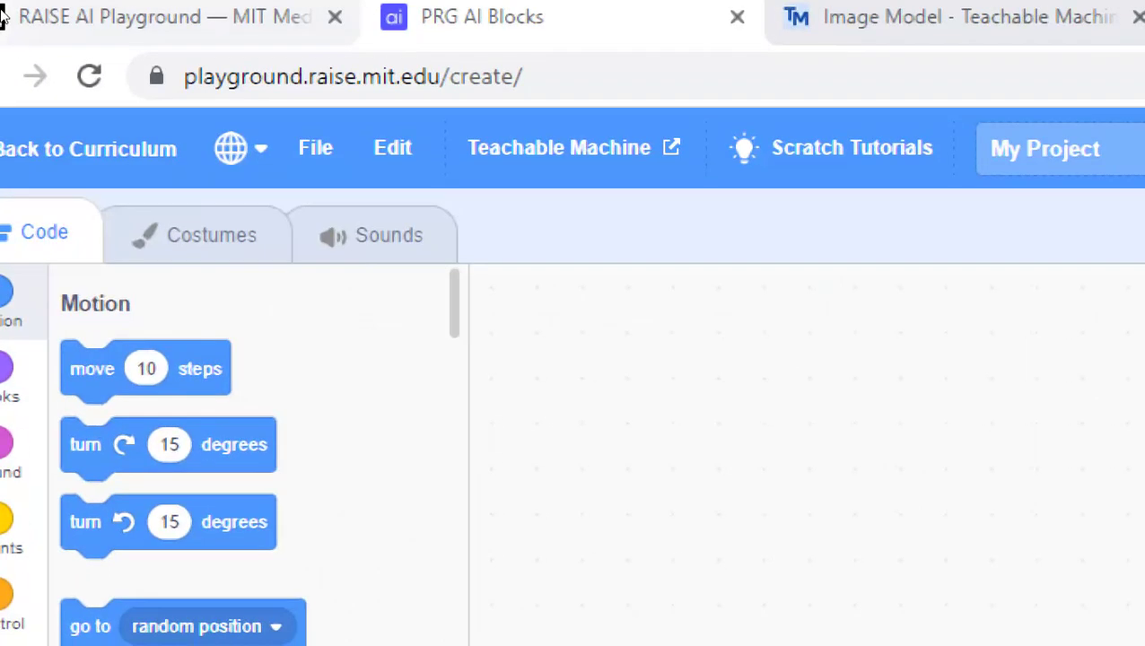
click(310, 160)
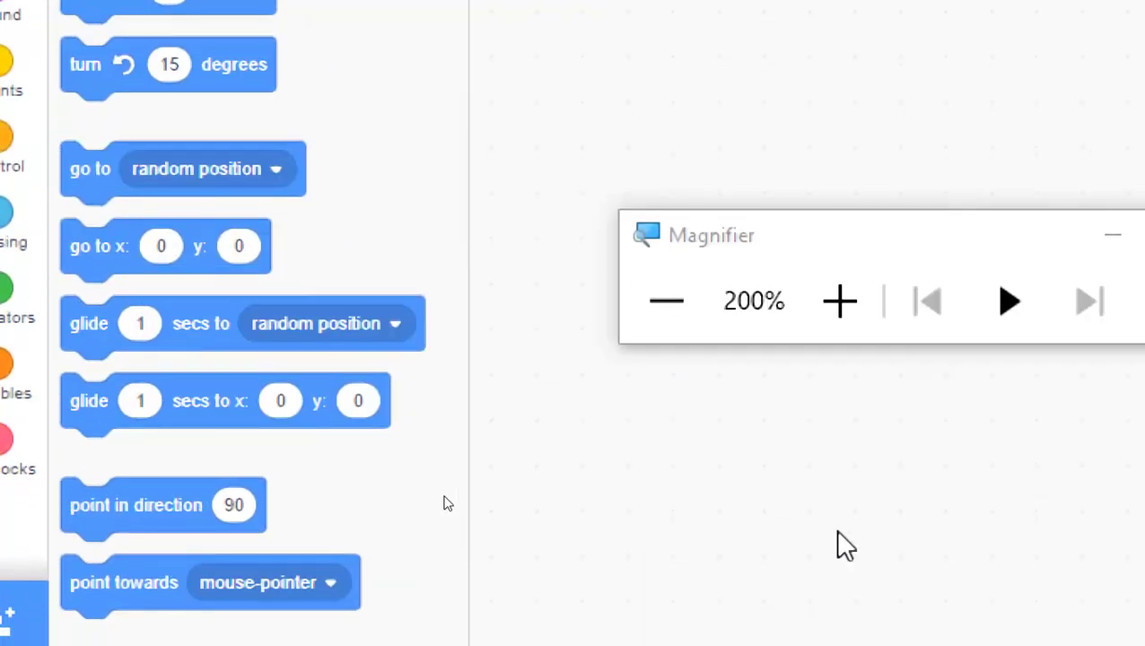
click(681, 325)
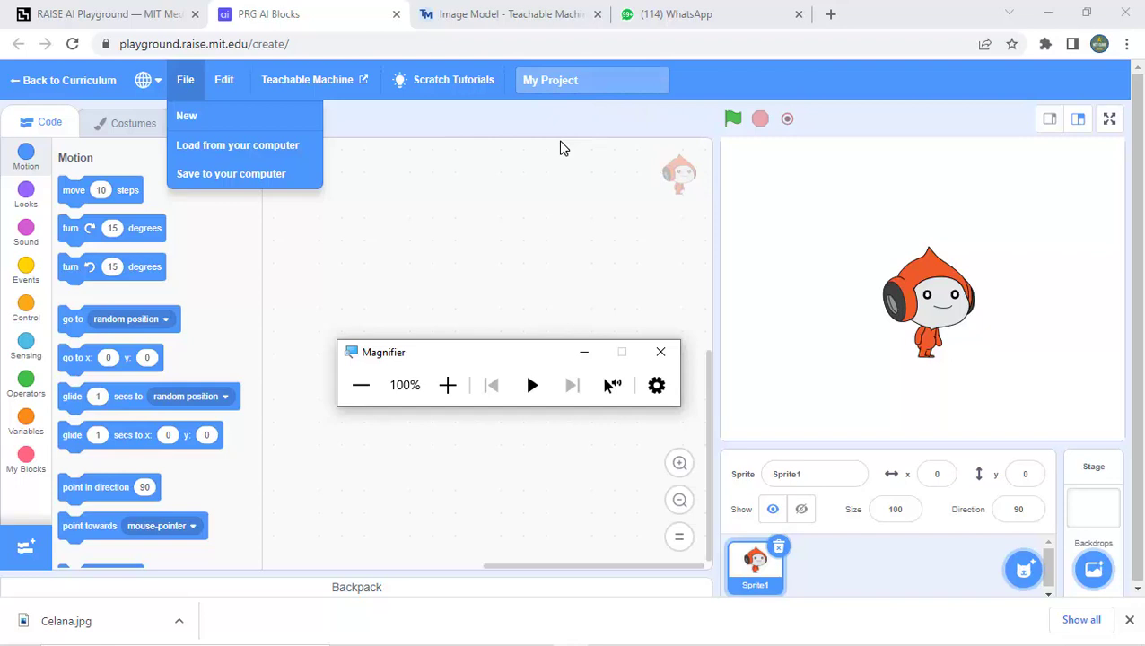
click(501, 272)
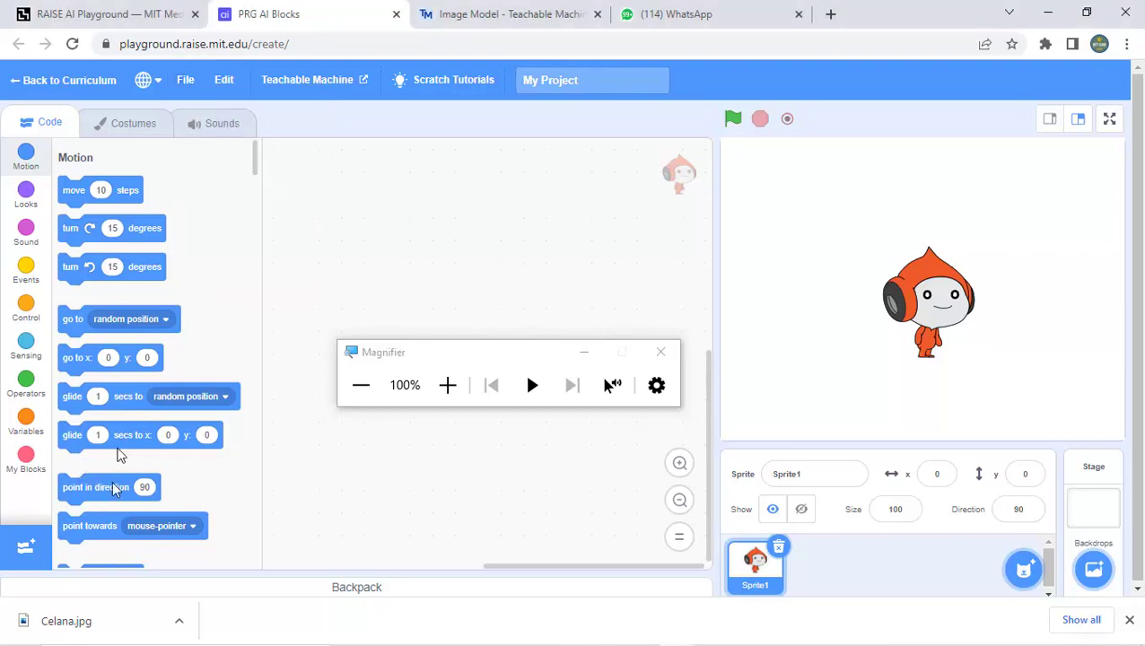
Dismiss the browser's downloads bar and add the Bear-walking sprite from the library's Animals category
click(1131, 622)
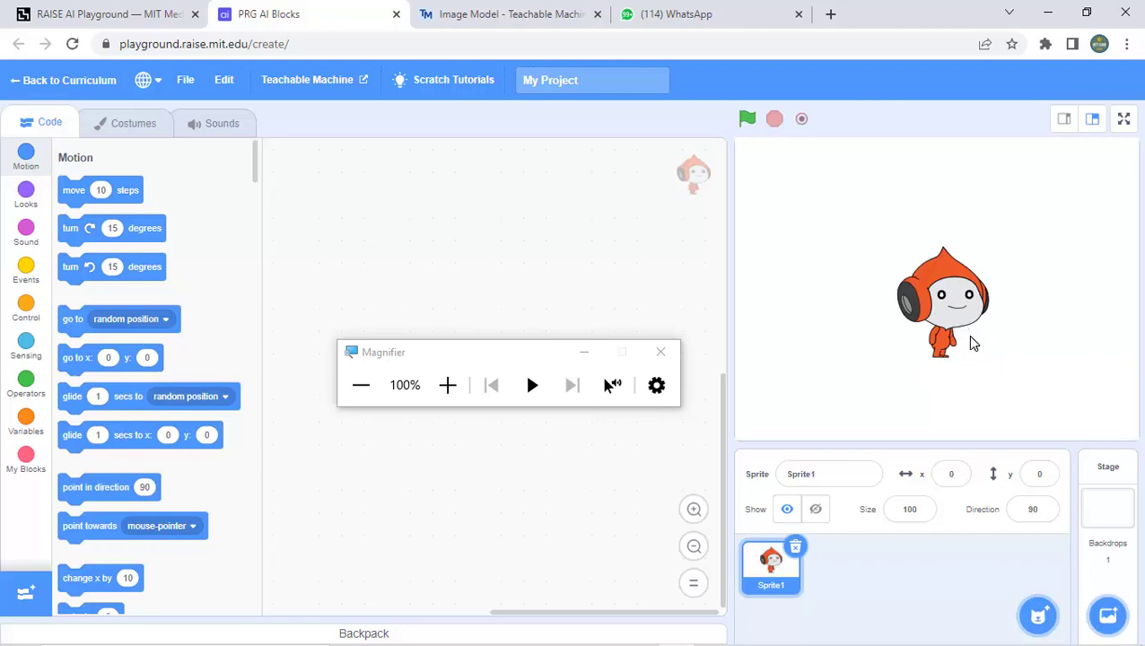
mouse_move(1045, 617)
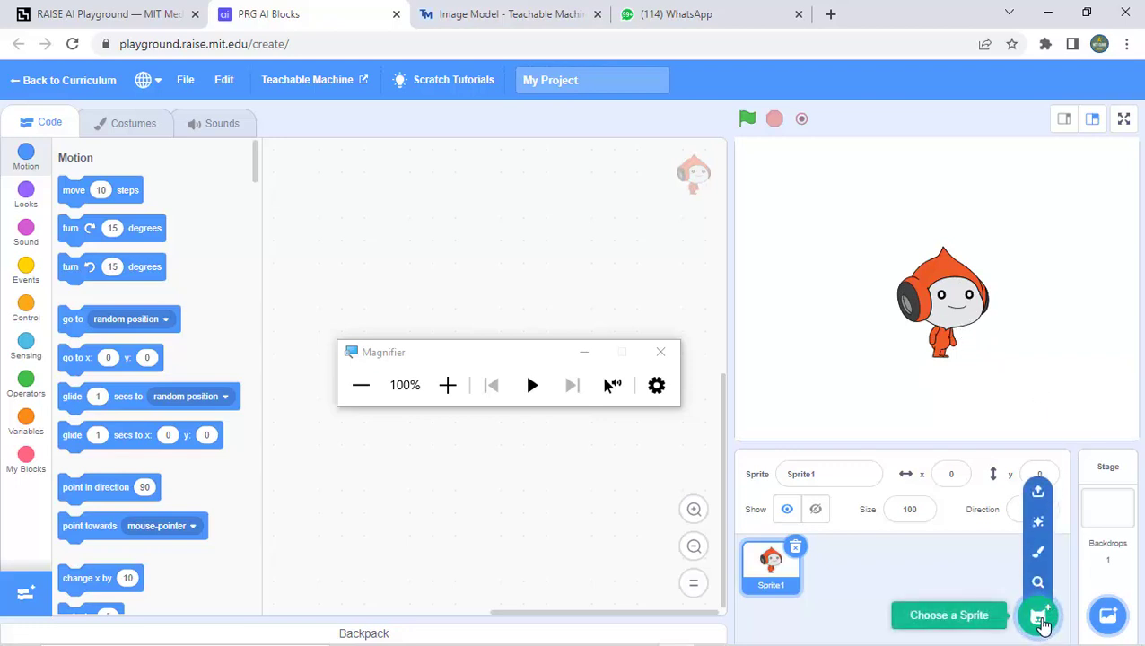
click(1041, 620)
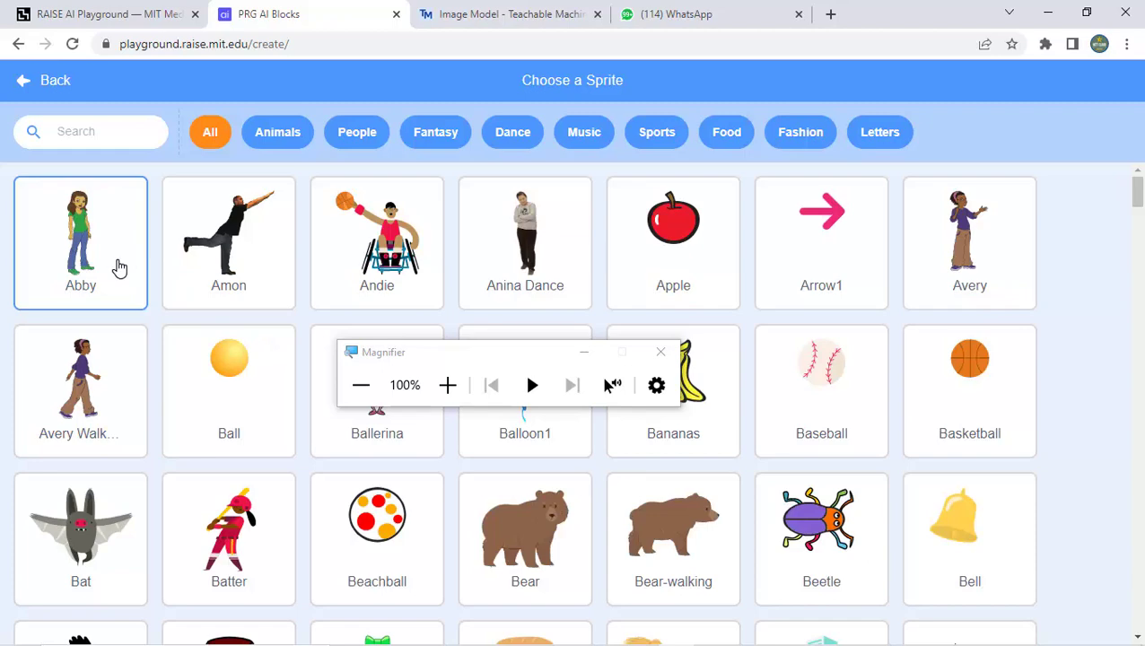
scroll(70, 395, down, 4)
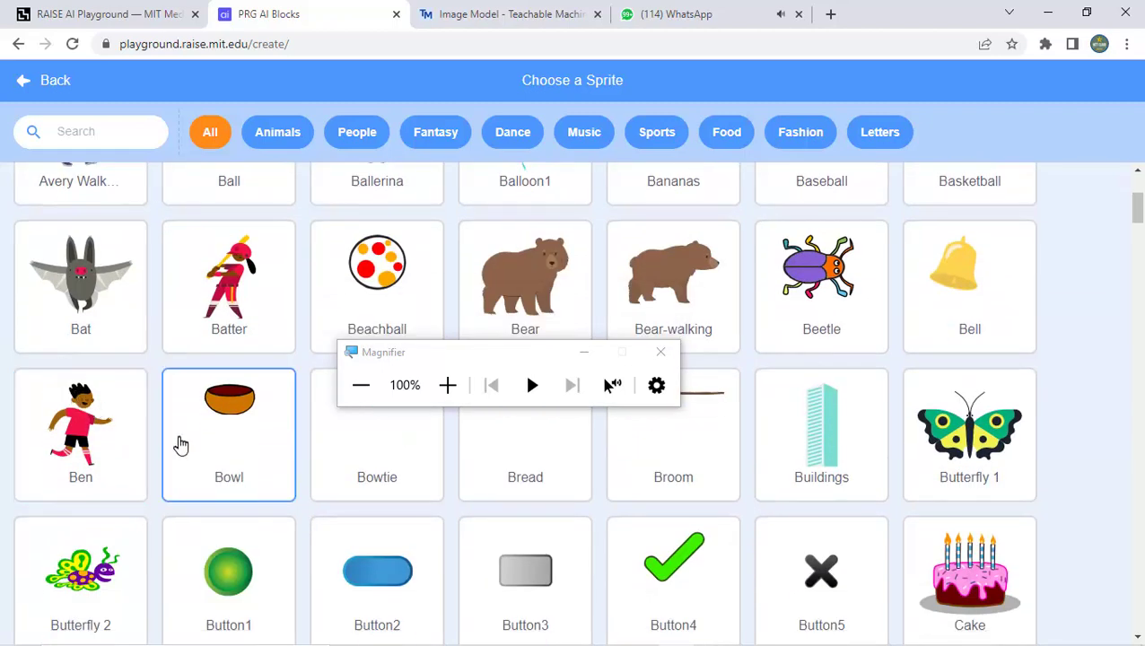
click(262, 142)
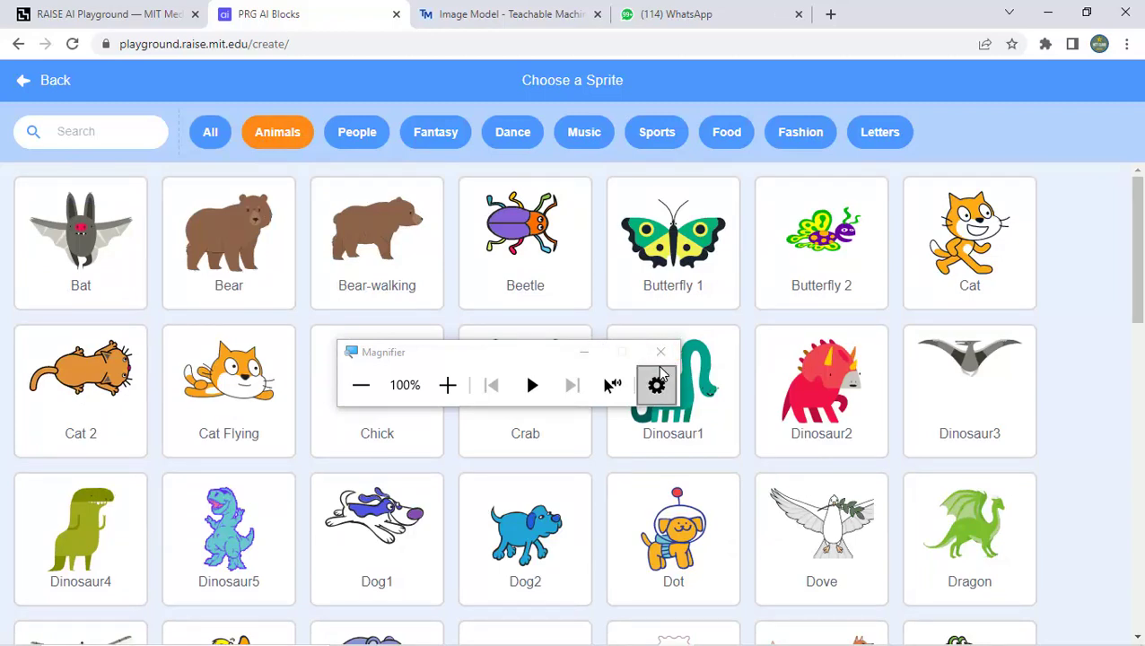
scroll(739, 488, down, 2)
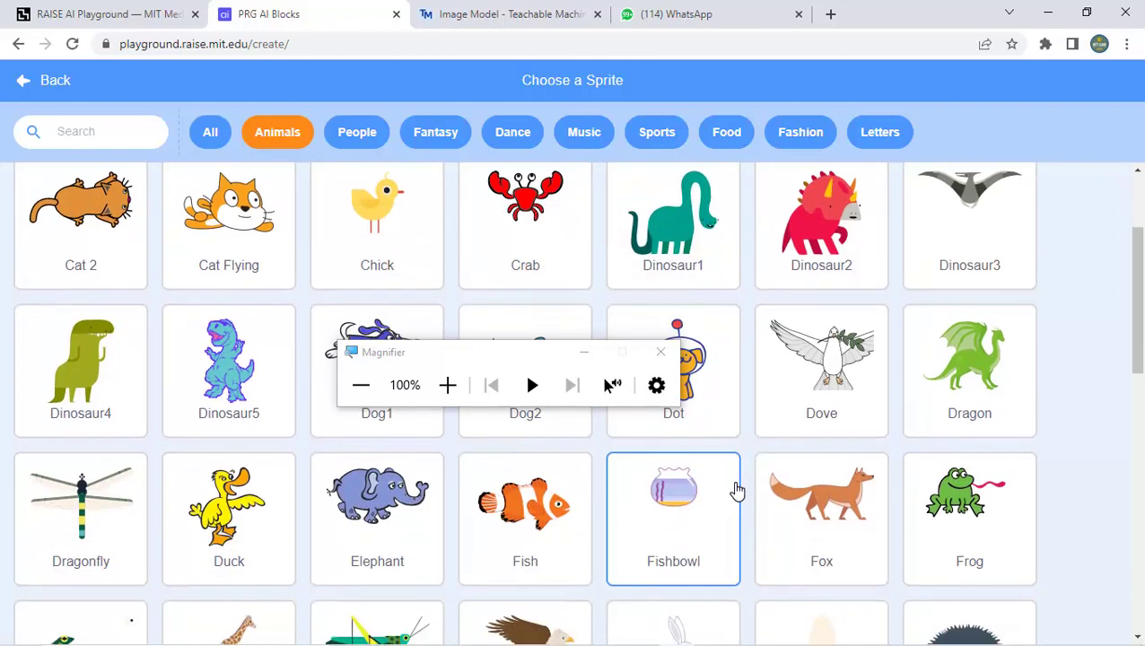
scroll(581, 467, up, 2)
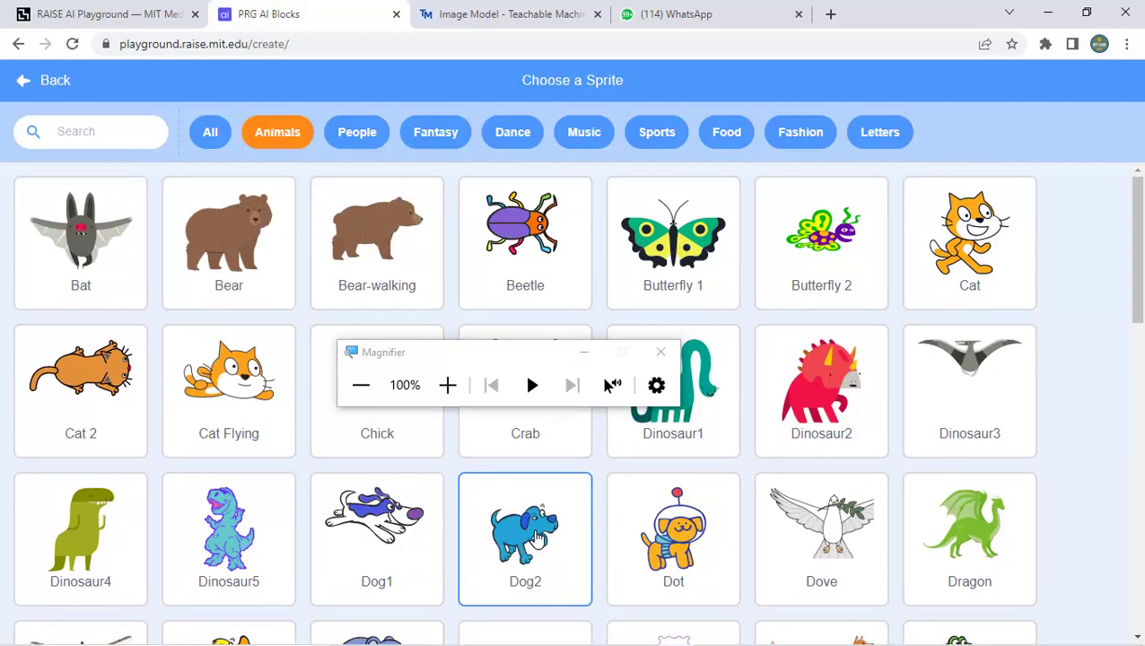
scroll(797, 535, down, 2)
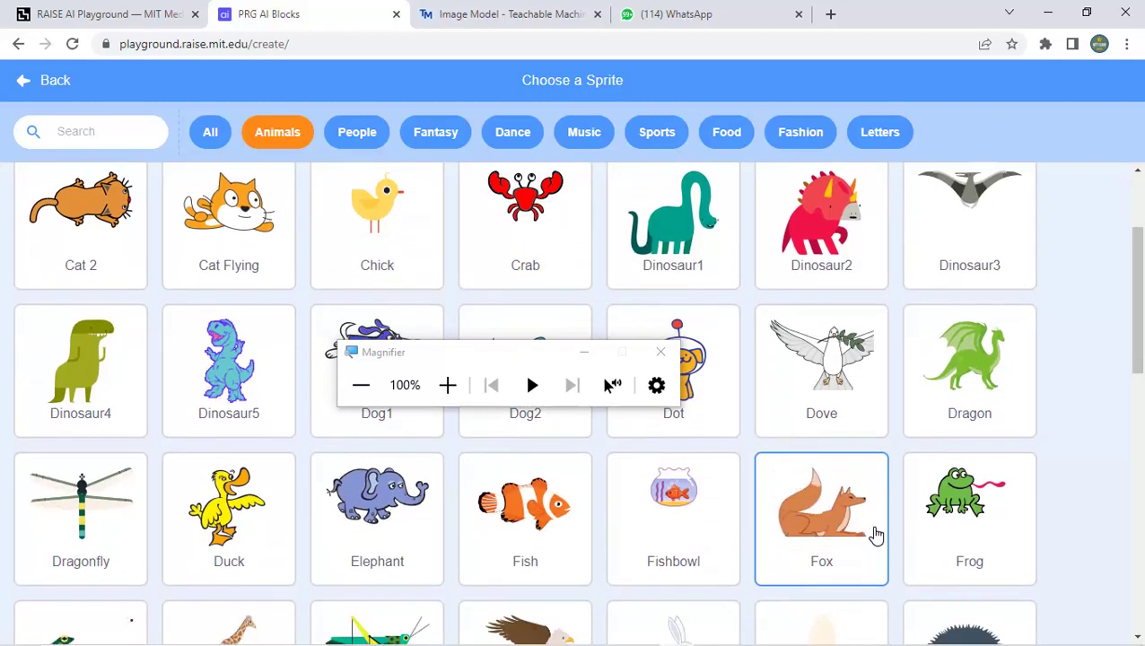
click(1037, 45)
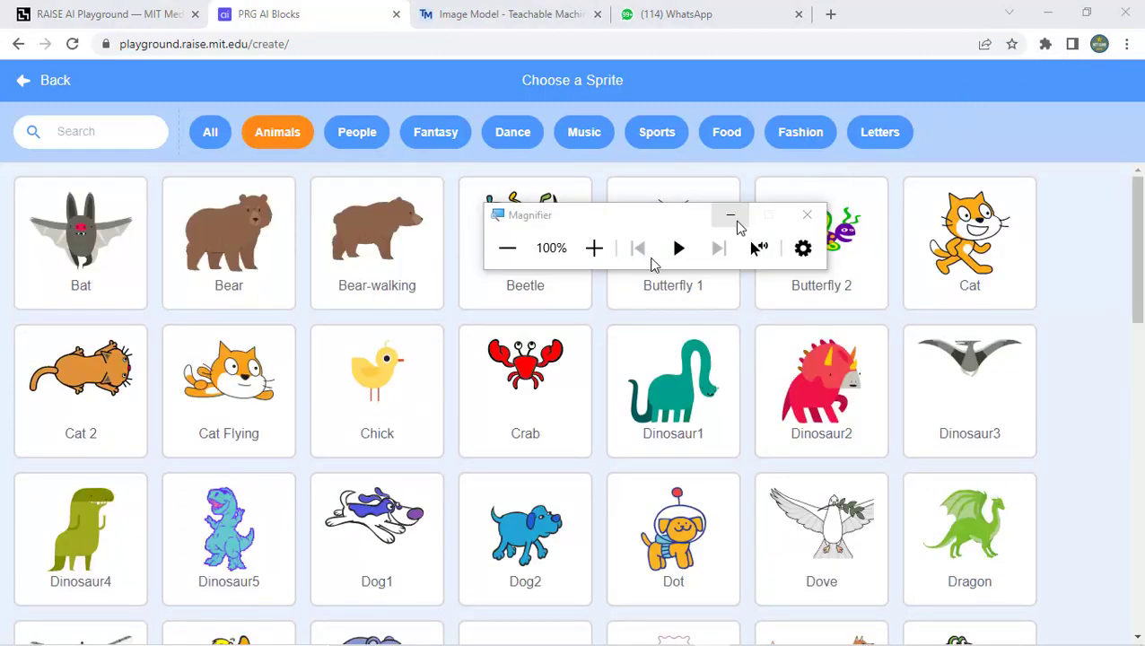
click(386, 260)
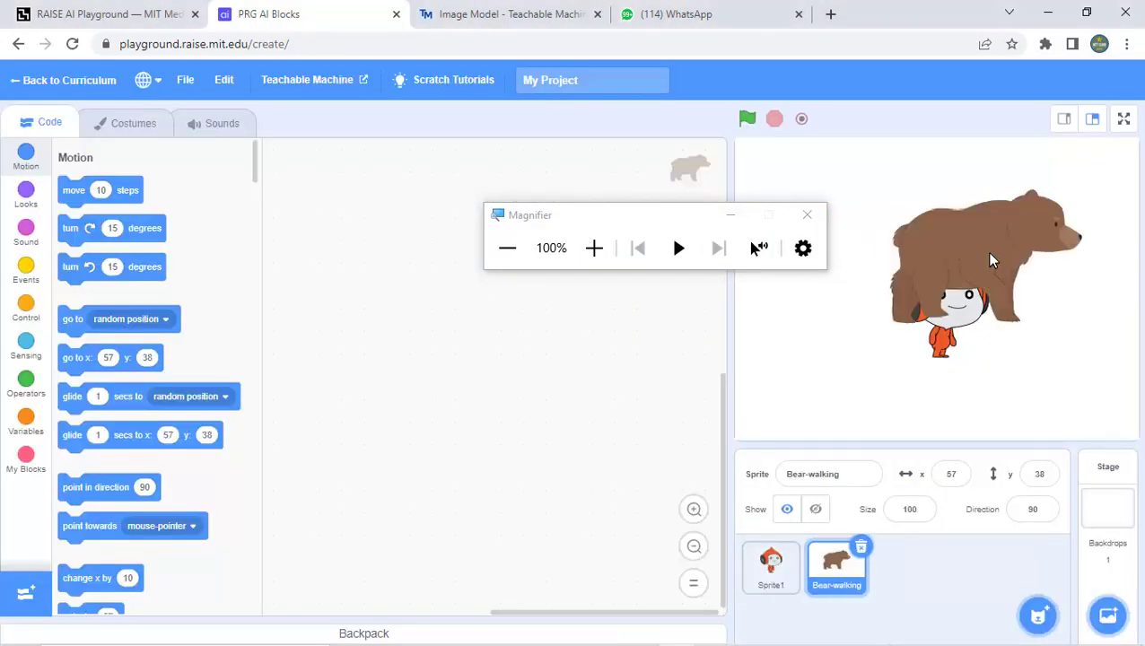
Delete the default Sprite1 character and move the bear to about x 28, y -48 on the stage
drag(994, 259, 901, 315)
click(774, 568)
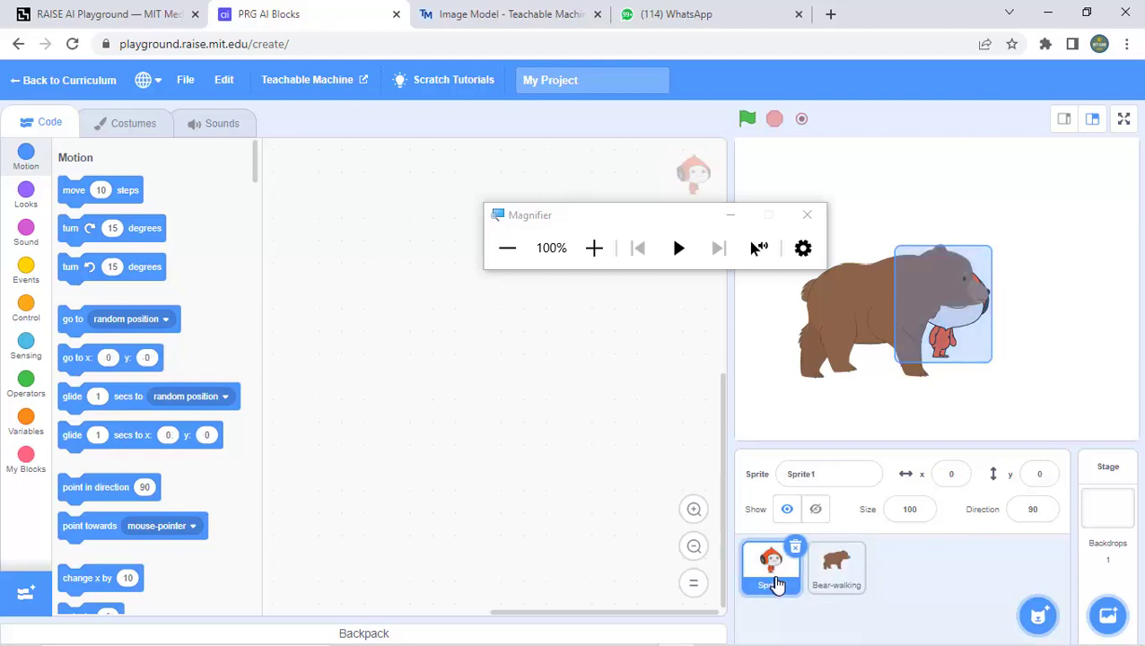
click(796, 547)
drag(877, 323, 941, 341)
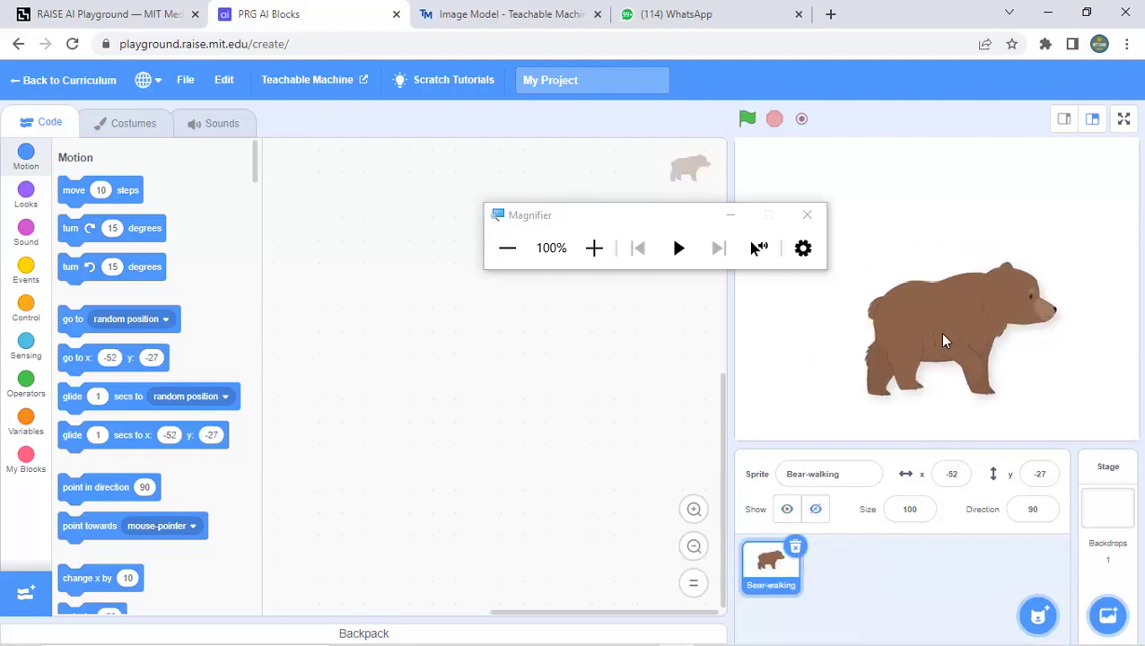
Set the bear's size to 50 and position it in the lower middle of the stage at about x 5, y -80
click(921, 509)
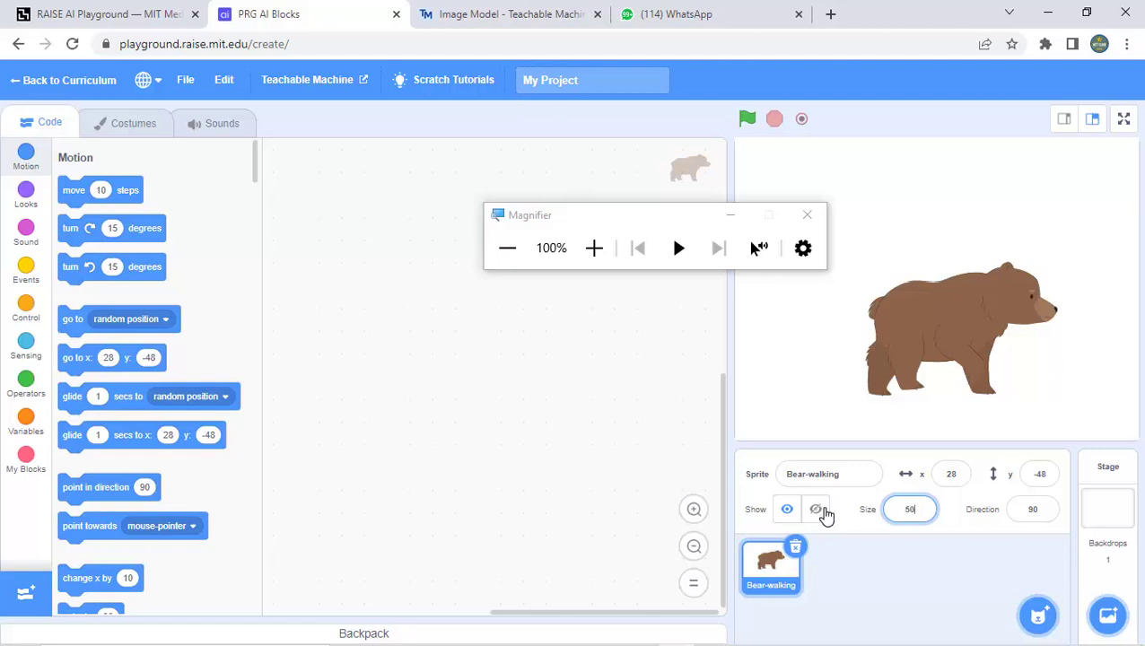
text(50)
key(Return)
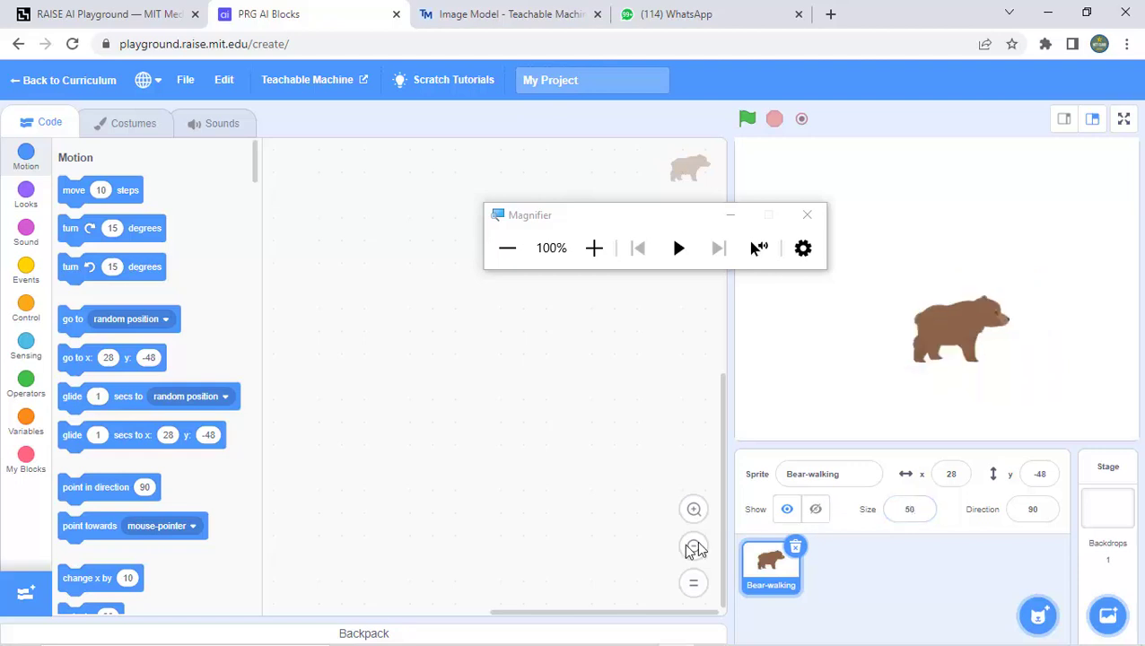
drag(974, 337, 952, 353)
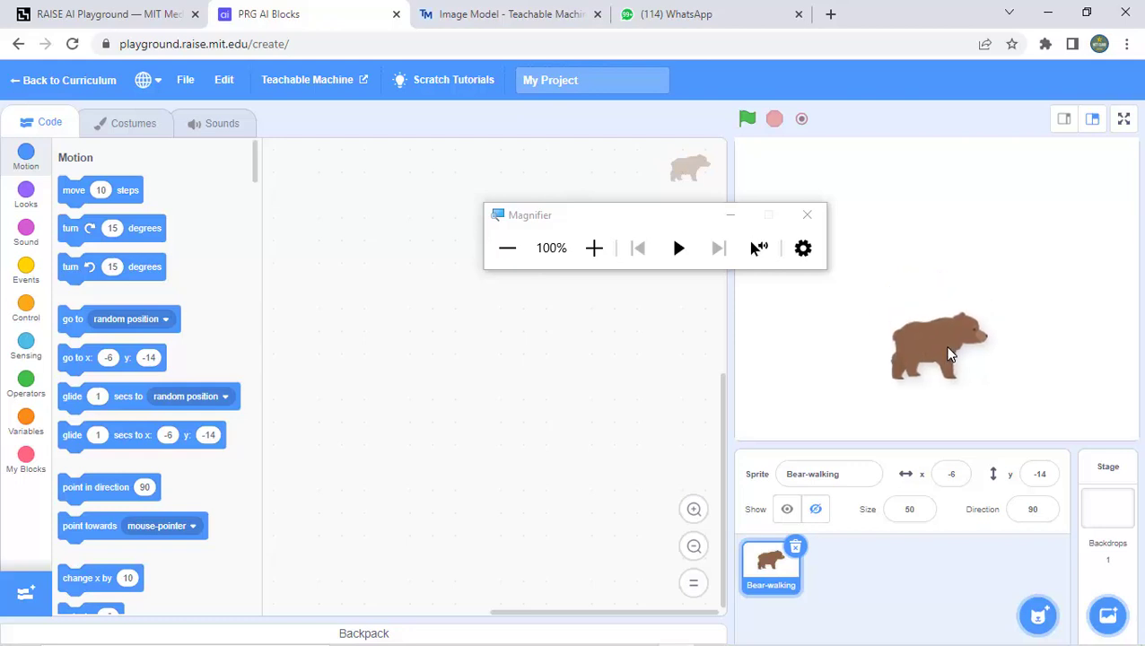
drag(952, 354, 970, 334)
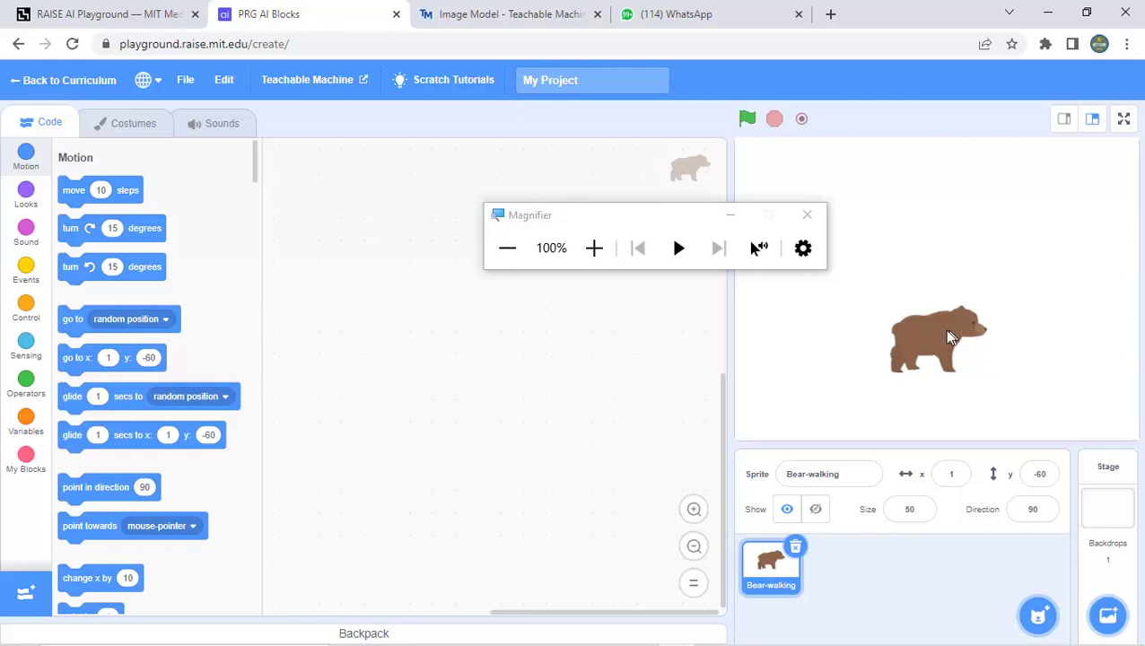
drag(935, 337, 939, 362)
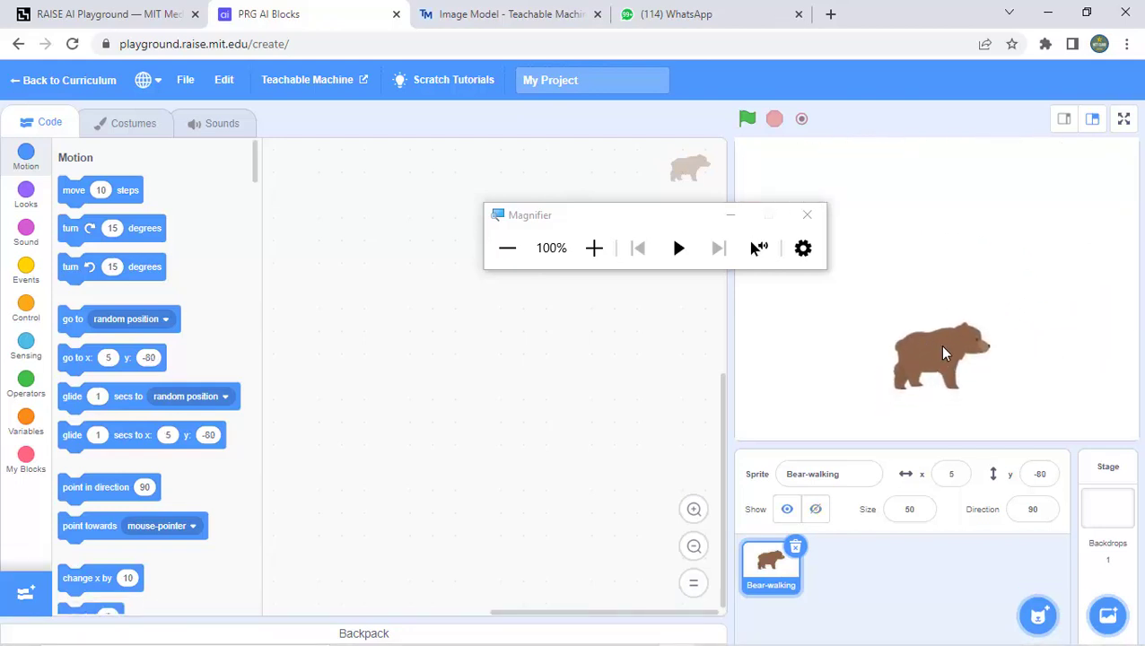
Upload image 56844 from the Training folder's Celana subfolder as a sprite and place it in the stage's upper-left corner, about x -178, y 119
drag(601, 224, 456, 159)
mouse_move(1034, 621)
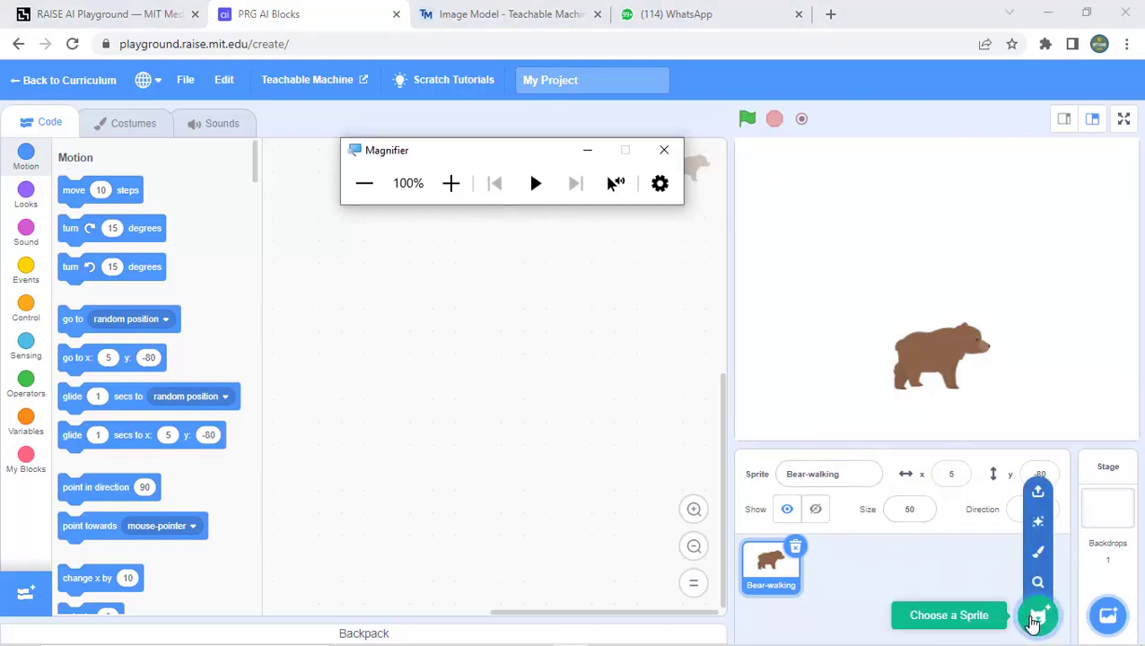
click(1040, 493)
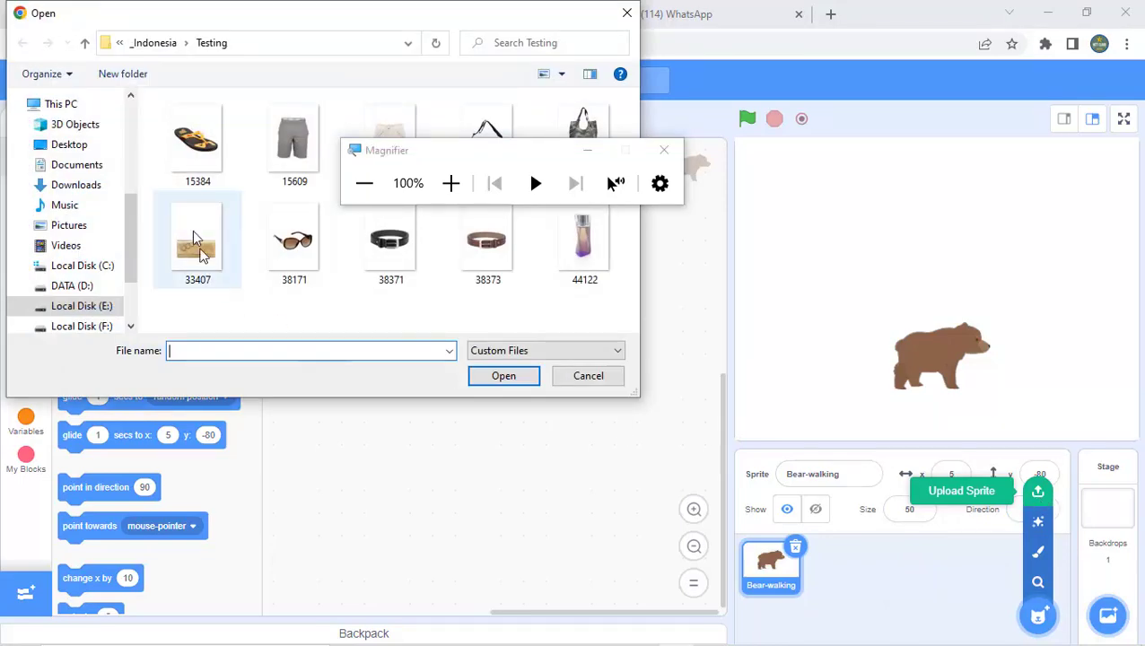
click(86, 43)
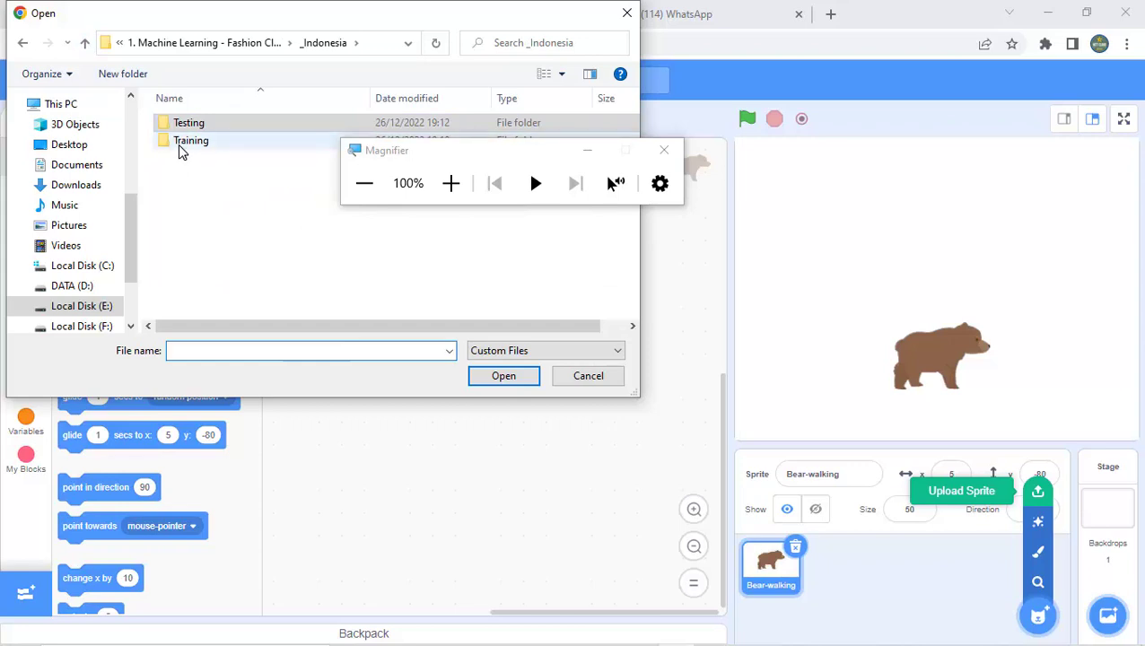
double_click(177, 144)
double_click(193, 126)
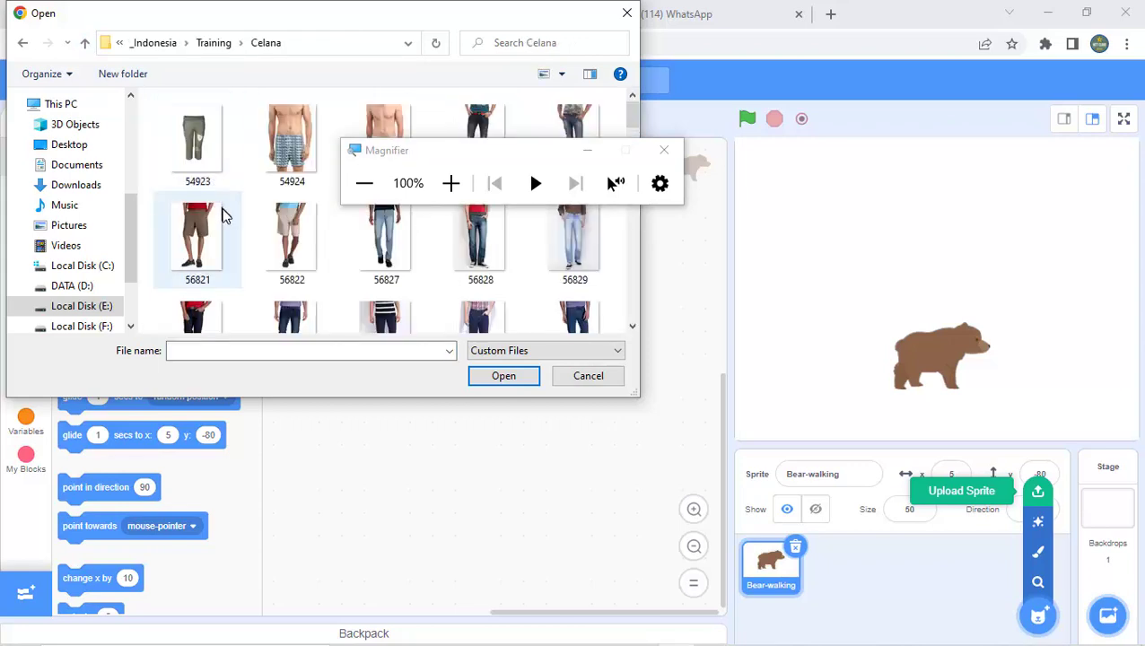
drag(393, 169, 350, 124)
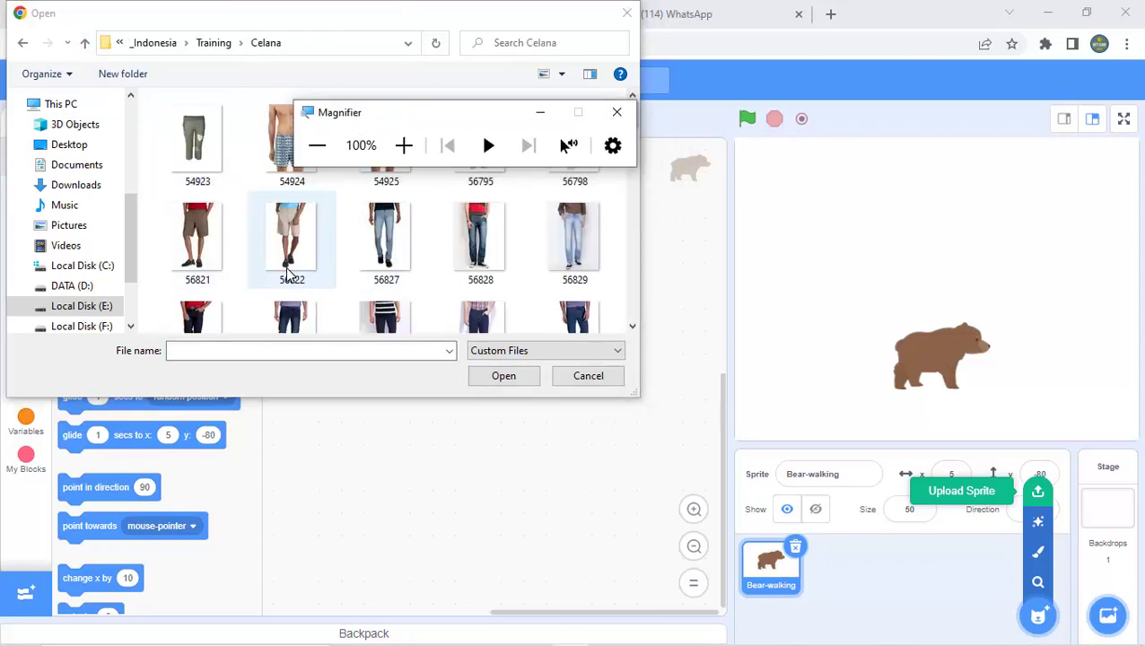
scroll(331, 285, down, 1)
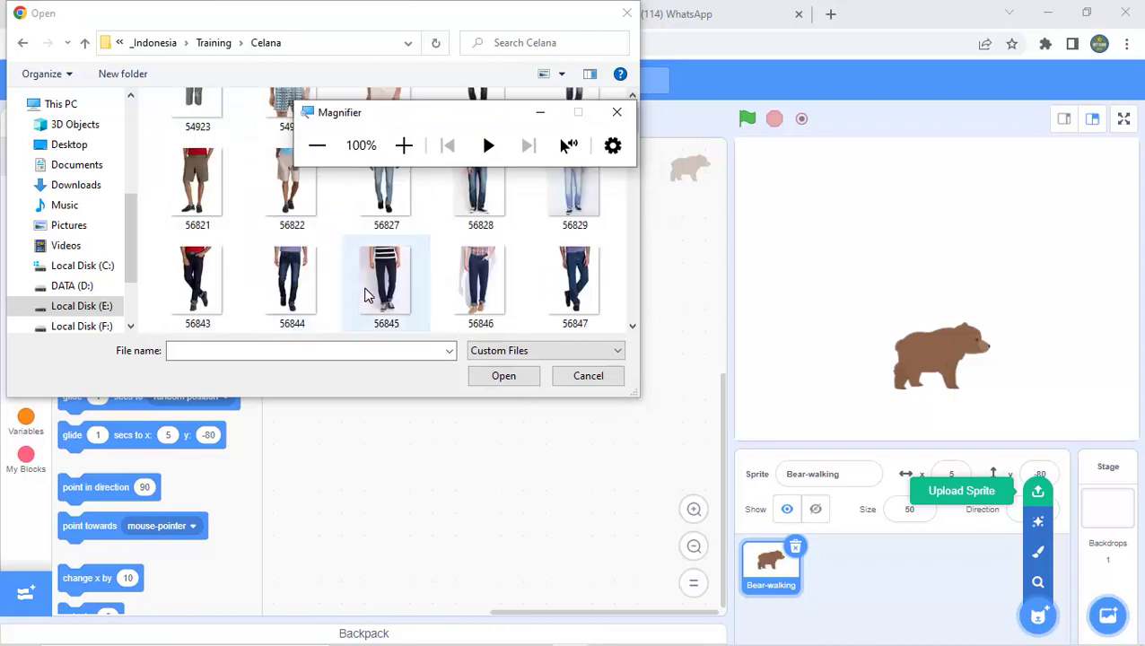
click(309, 297)
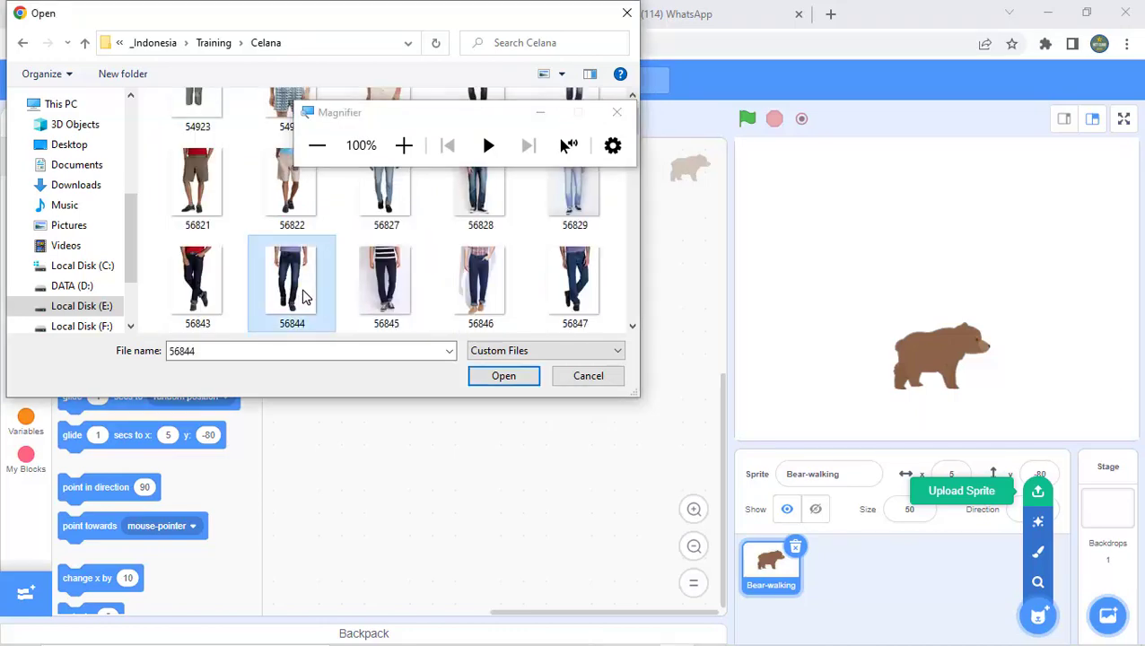
double_click(303, 297)
drag(955, 274, 788, 208)
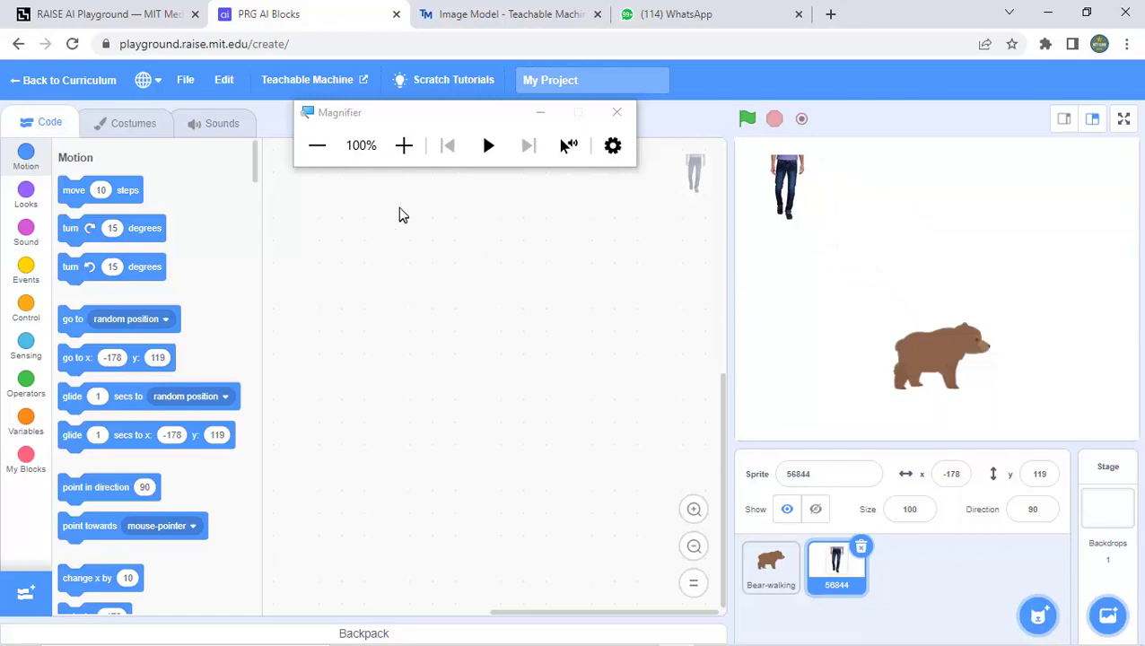
Upload image 57044 from the Training folder's Gaun subfolder as a sprite and place it beside the jeans, about x -92, y 133
mouse_move(1038, 616)
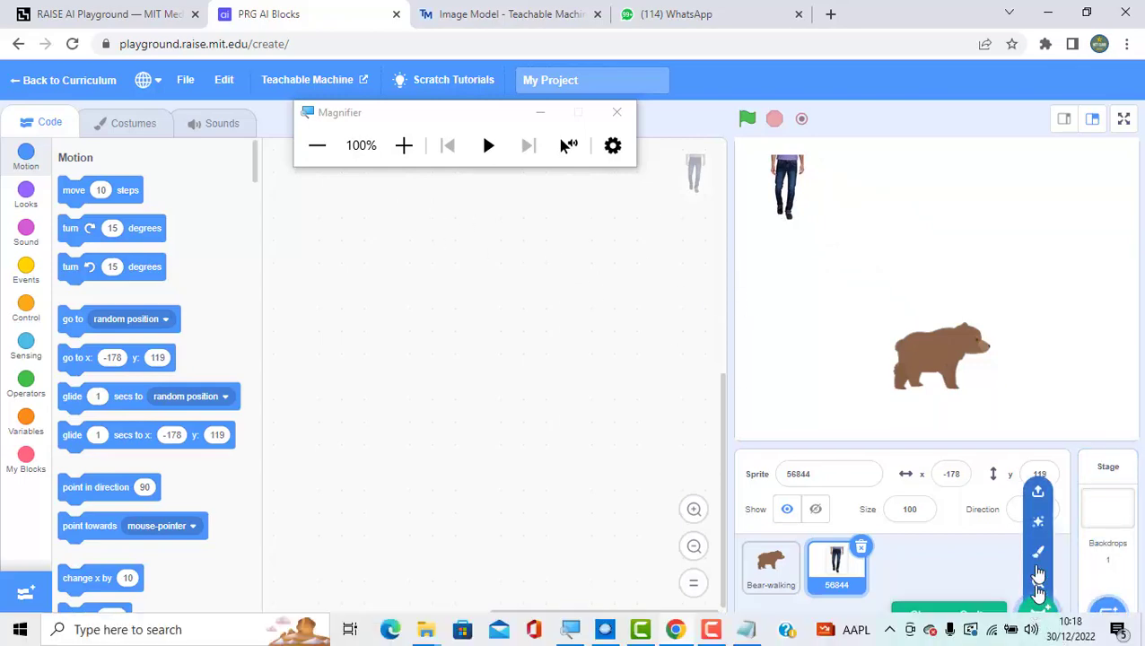
click(1042, 496)
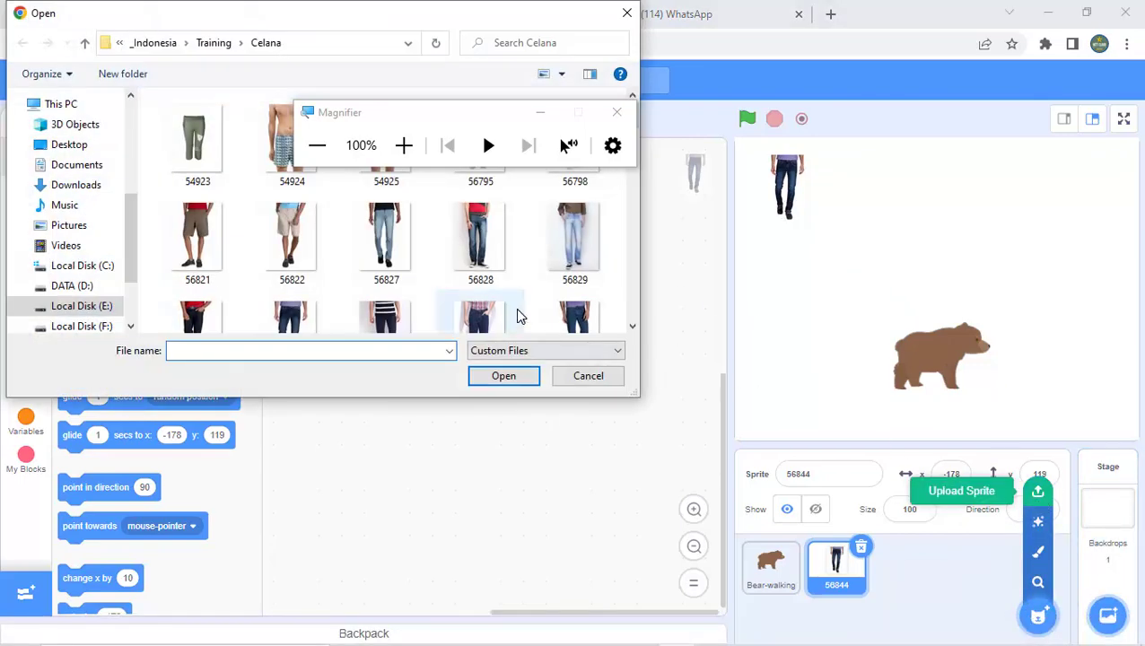
click(87, 45)
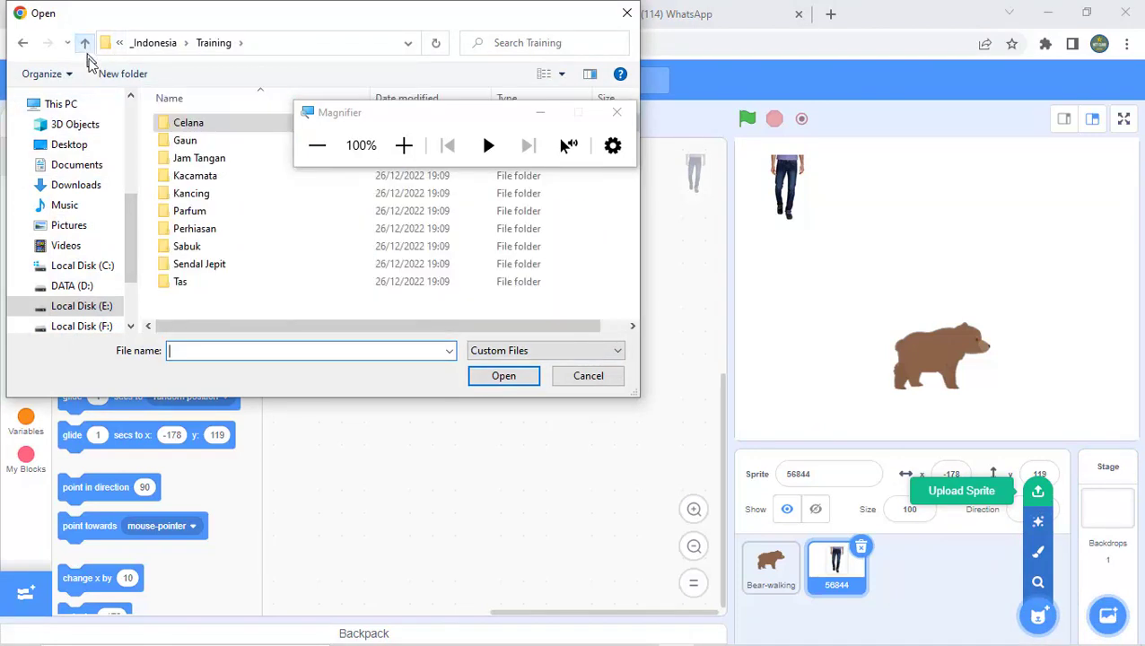
double_click(188, 148)
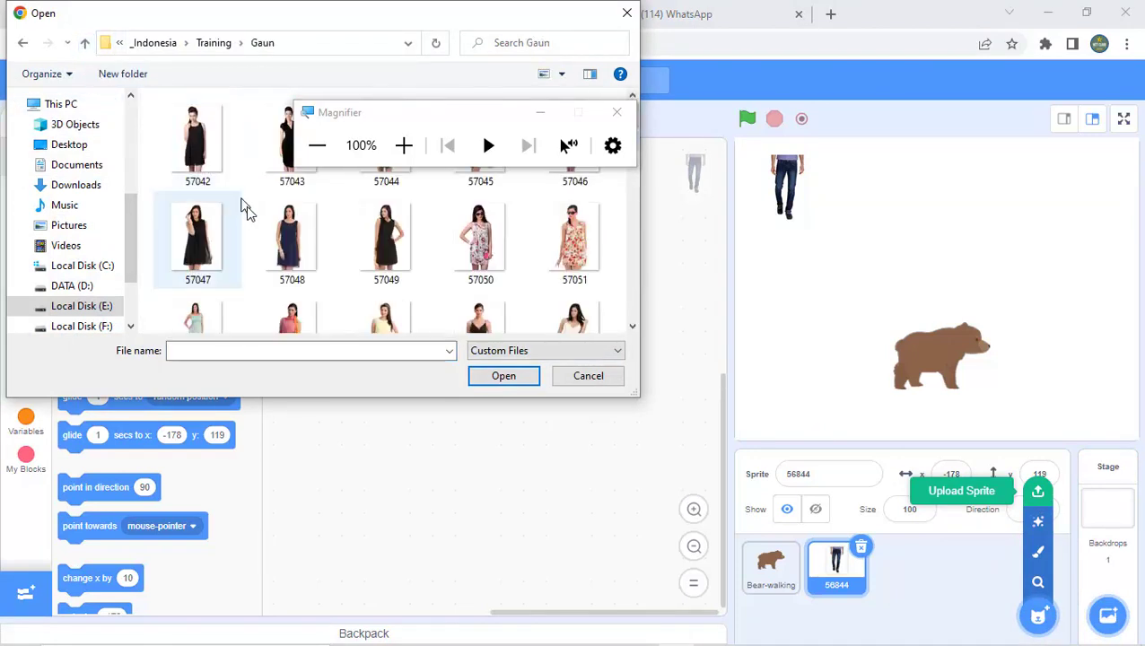
click(332, 120)
drag(332, 120, 499, 112)
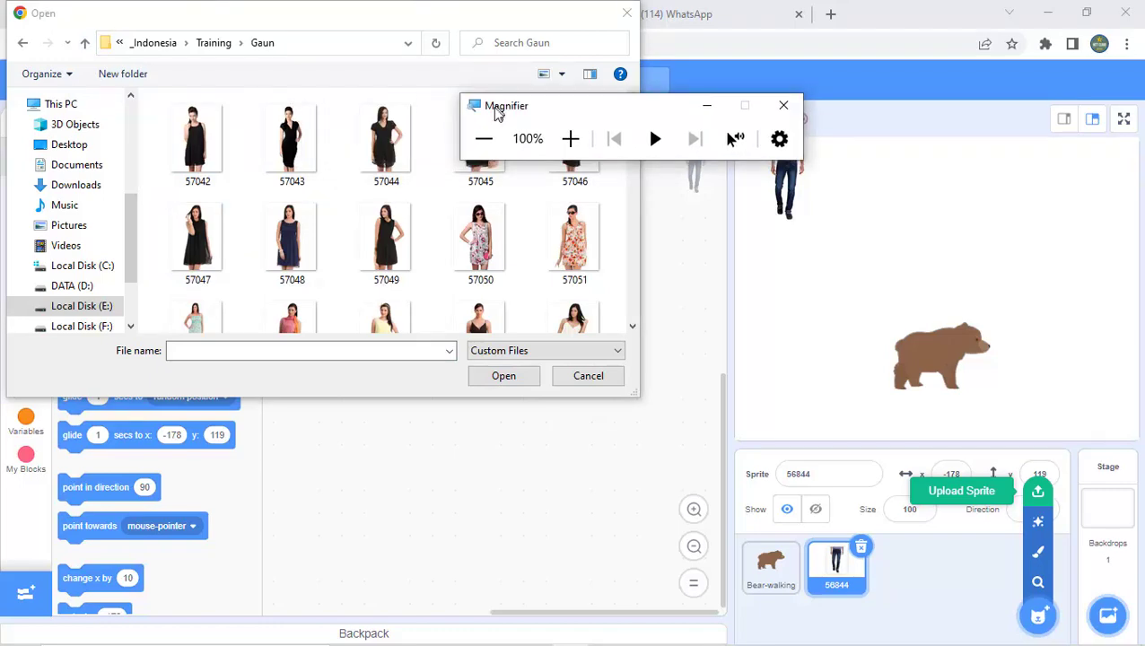
click(388, 155)
double_click(389, 155)
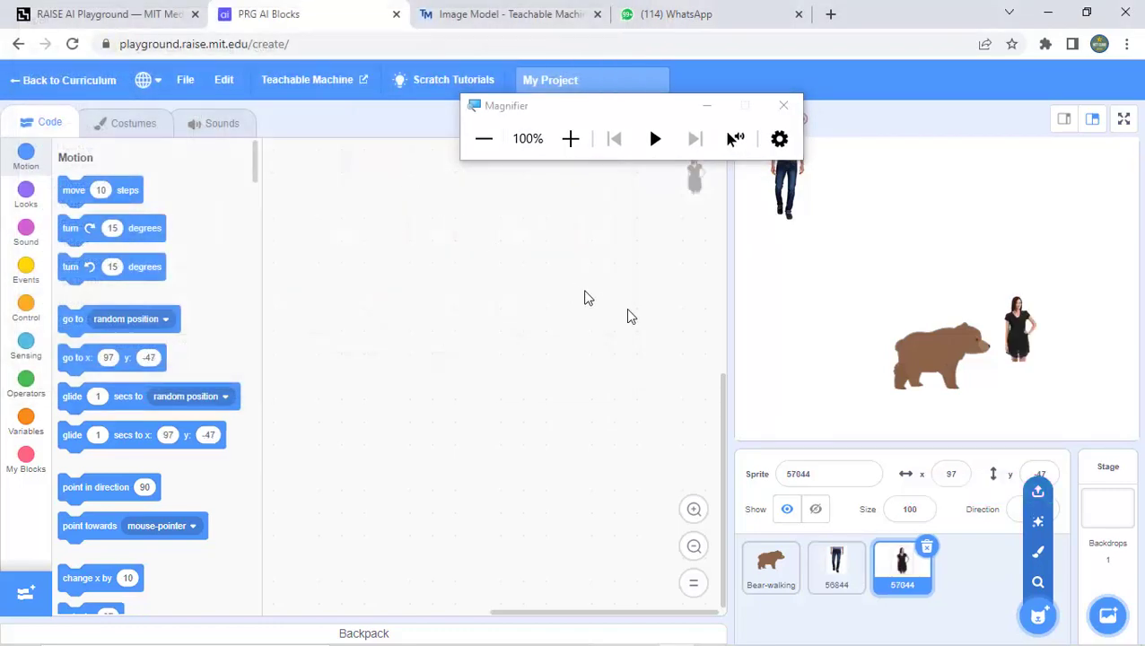
drag(1005, 328, 854, 186)
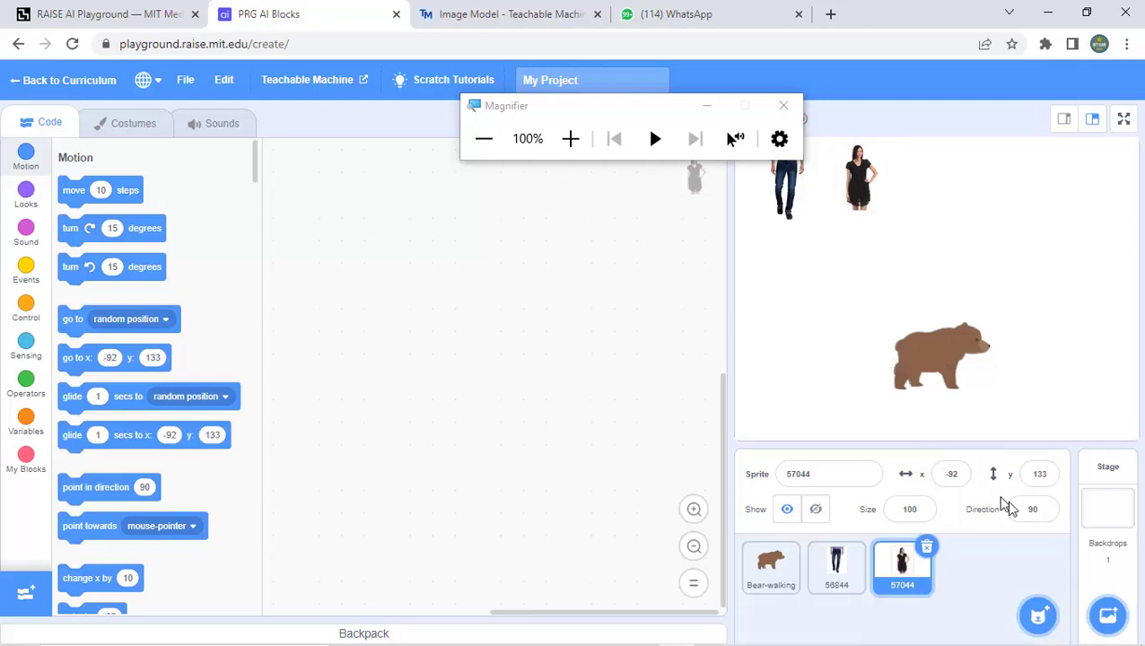
Upload image 4703 from the Training folder's Jam Tangan subfolder as a sprite and place it to the right of the dress sprite
mouse_move(1041, 626)
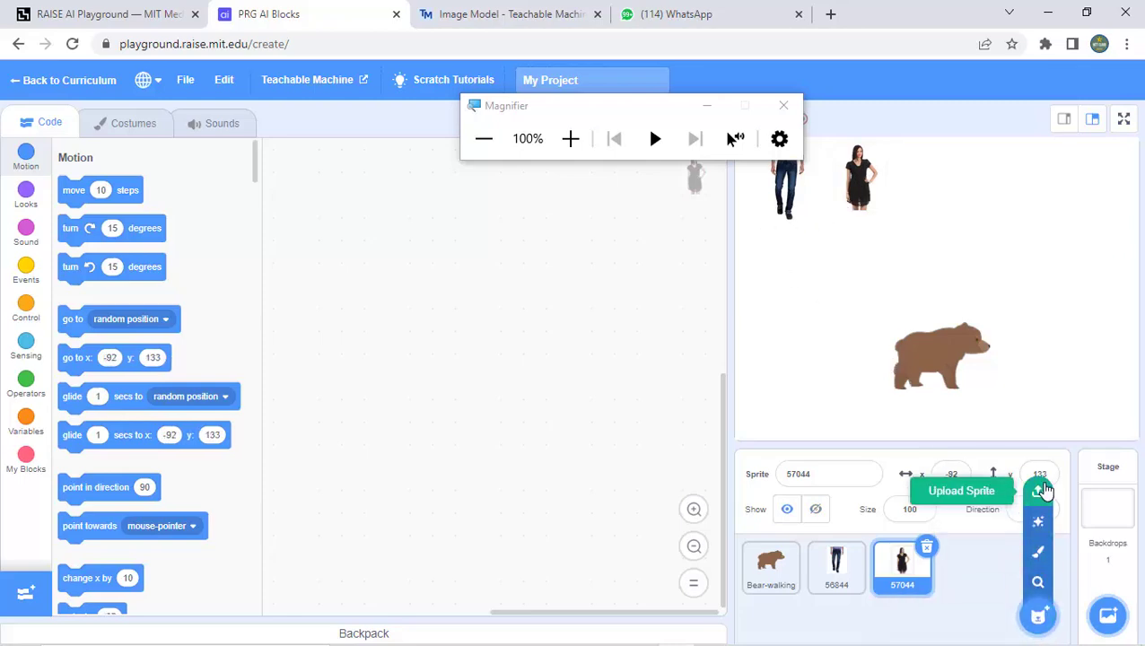
click(1038, 491)
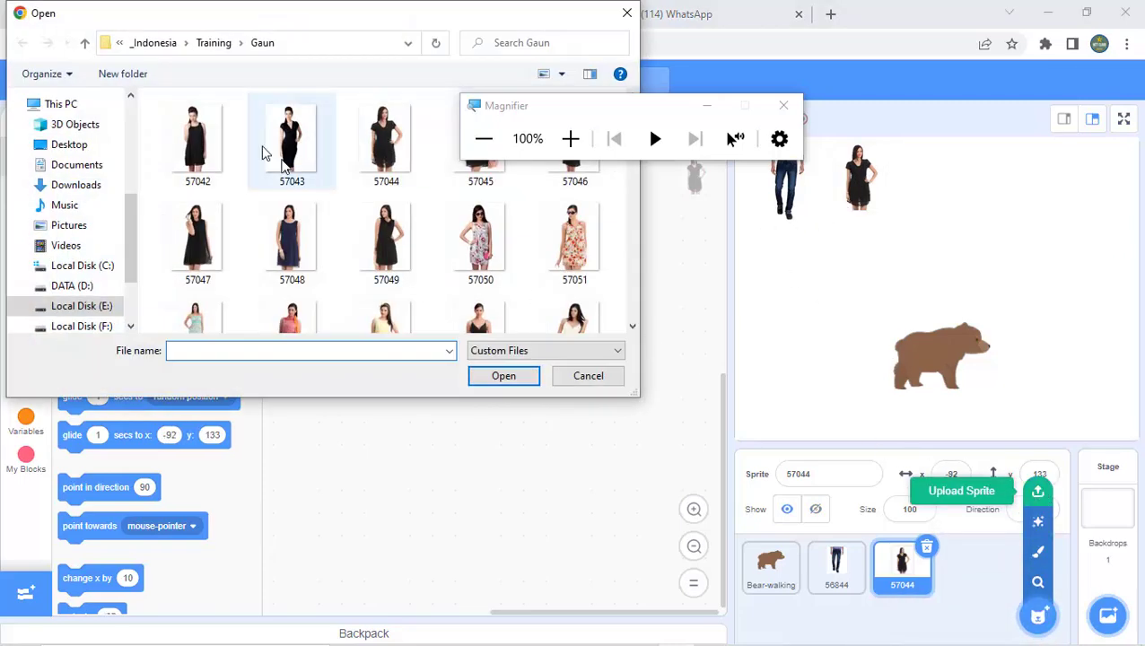
click(85, 42)
double_click(199, 157)
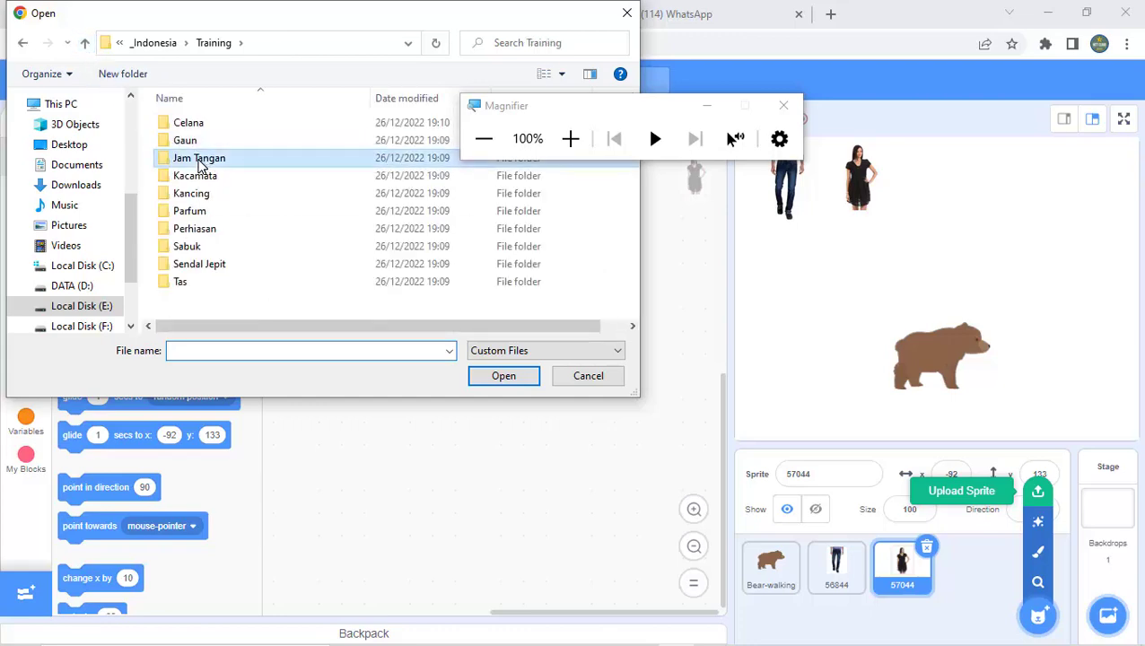
click(204, 169)
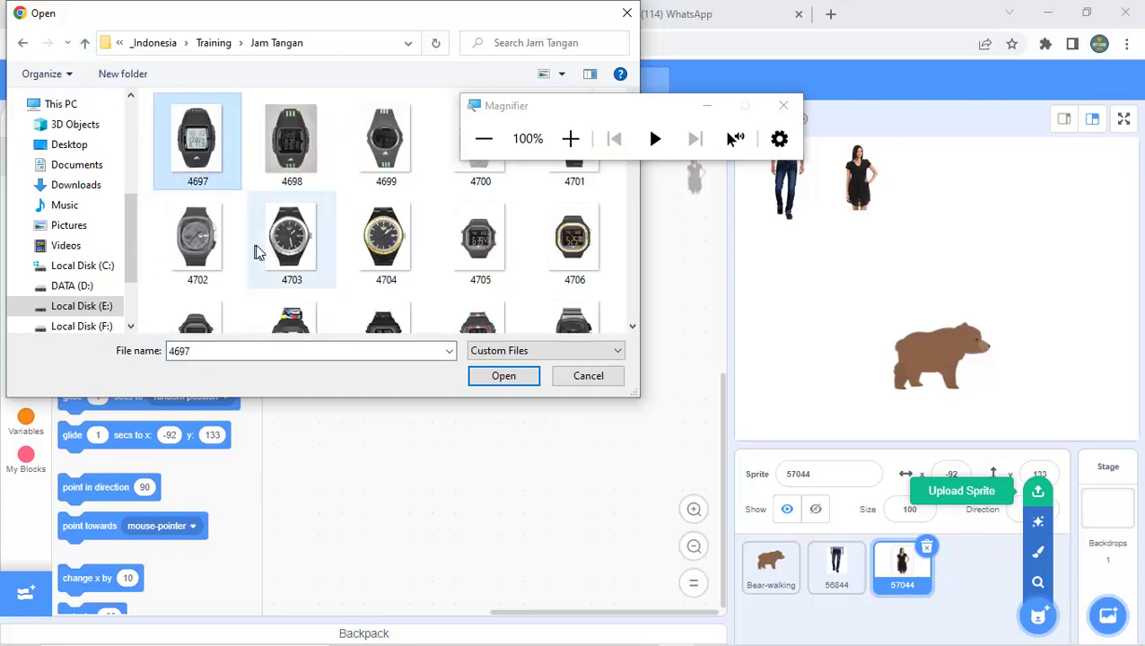
double_click(292, 238)
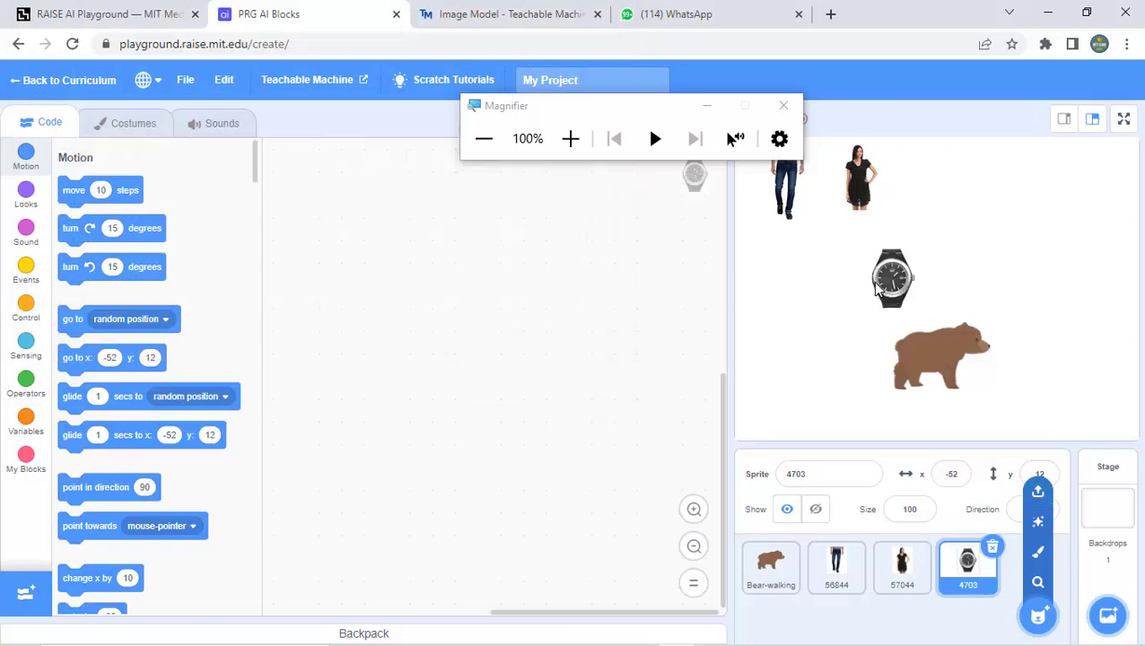
drag(878, 285, 913, 189)
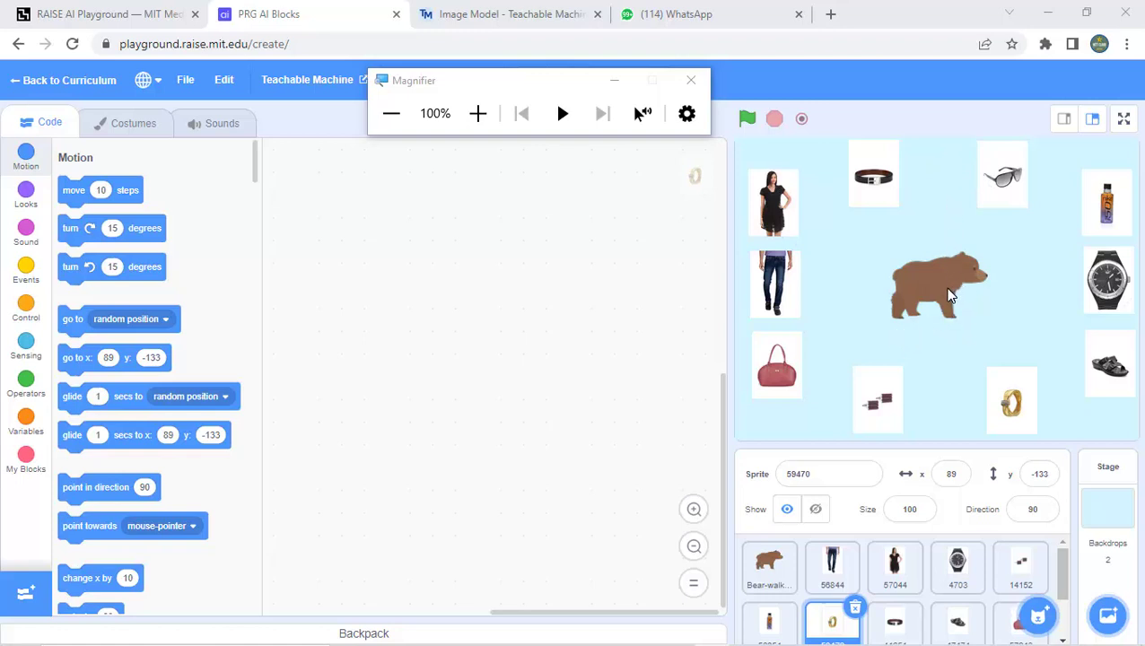
Select the bear, position it at about x 10, y 3 in the middle of the stage, and add the Teachable Machine extension
mouse_move(950, 296)
mouse_down()
mouse_move(984, 232)
mouse_move(959, 305)
mouse_move(1078, 262)
mouse_move(1062, 340)
mouse_move(955, 297)
mouse_up()
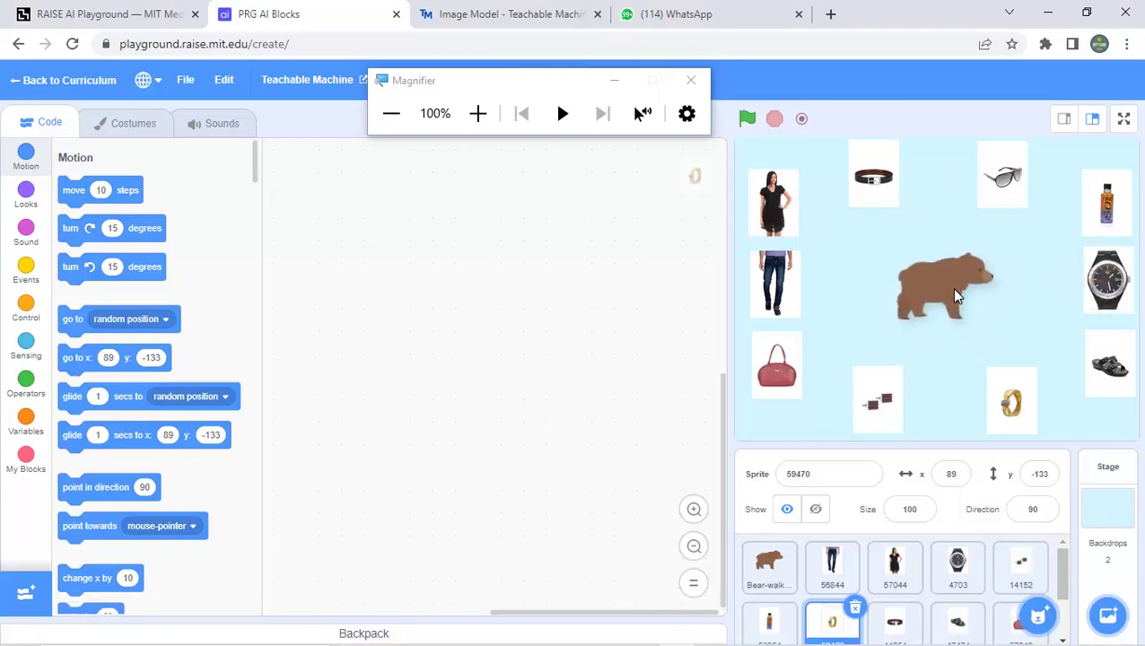
click(954, 290)
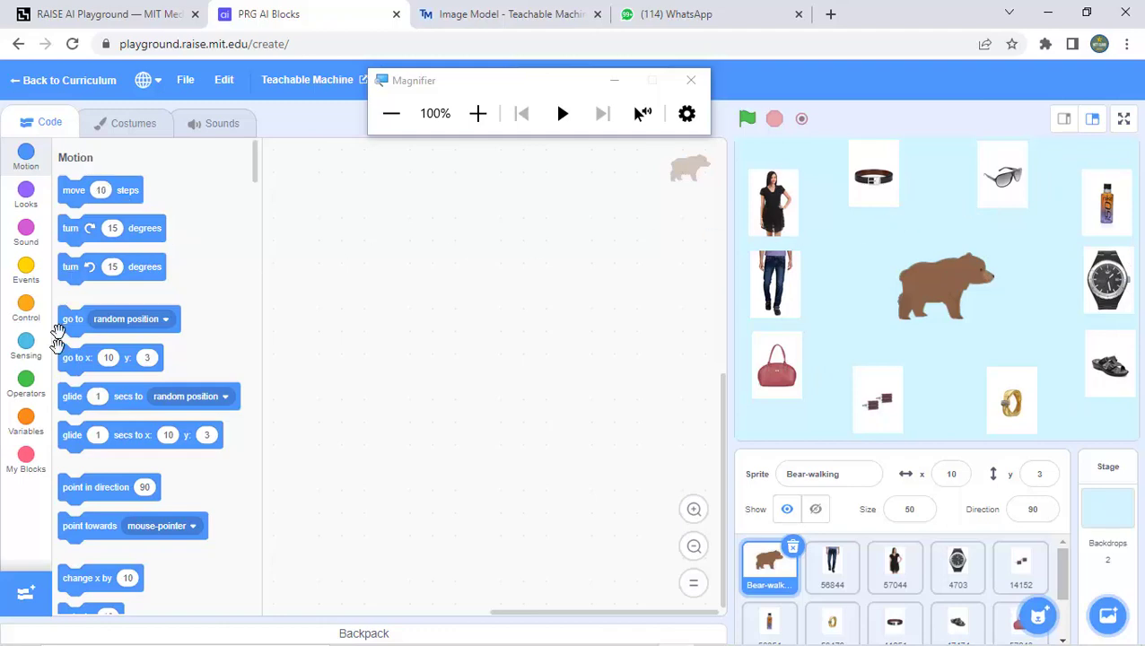
click(32, 595)
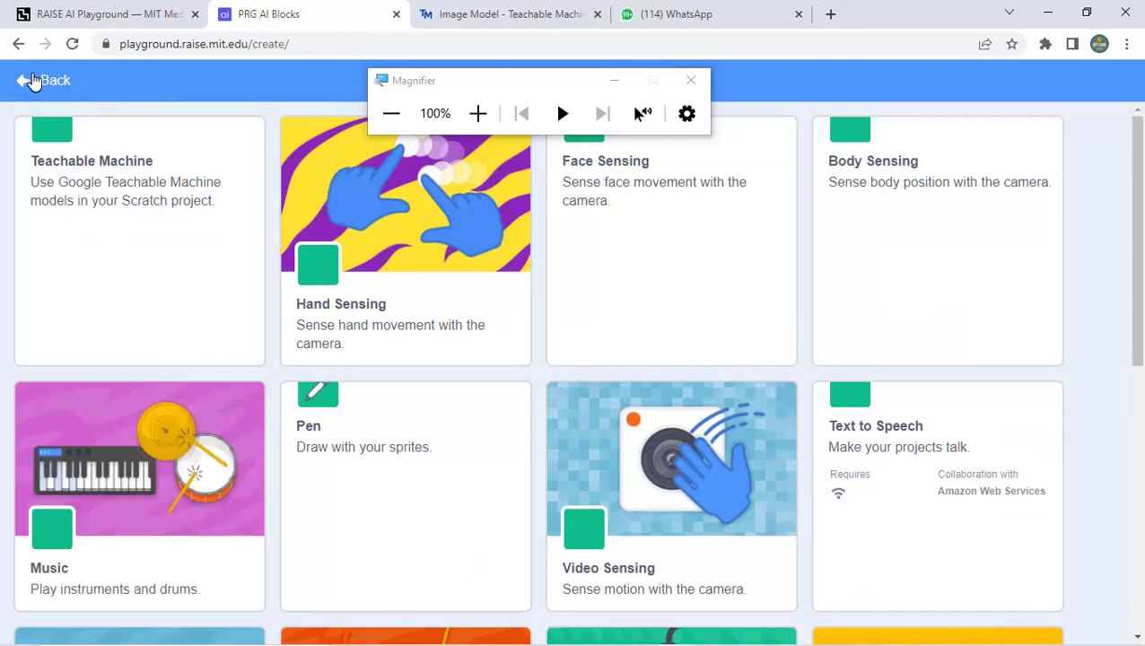
click(33, 81)
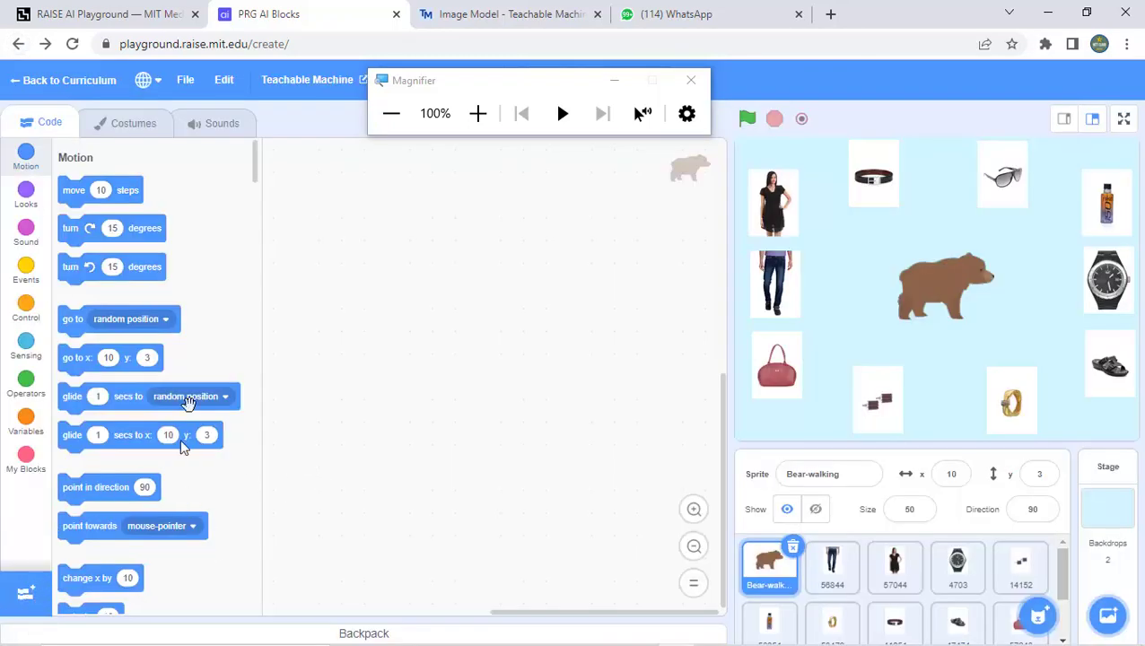
click(32, 594)
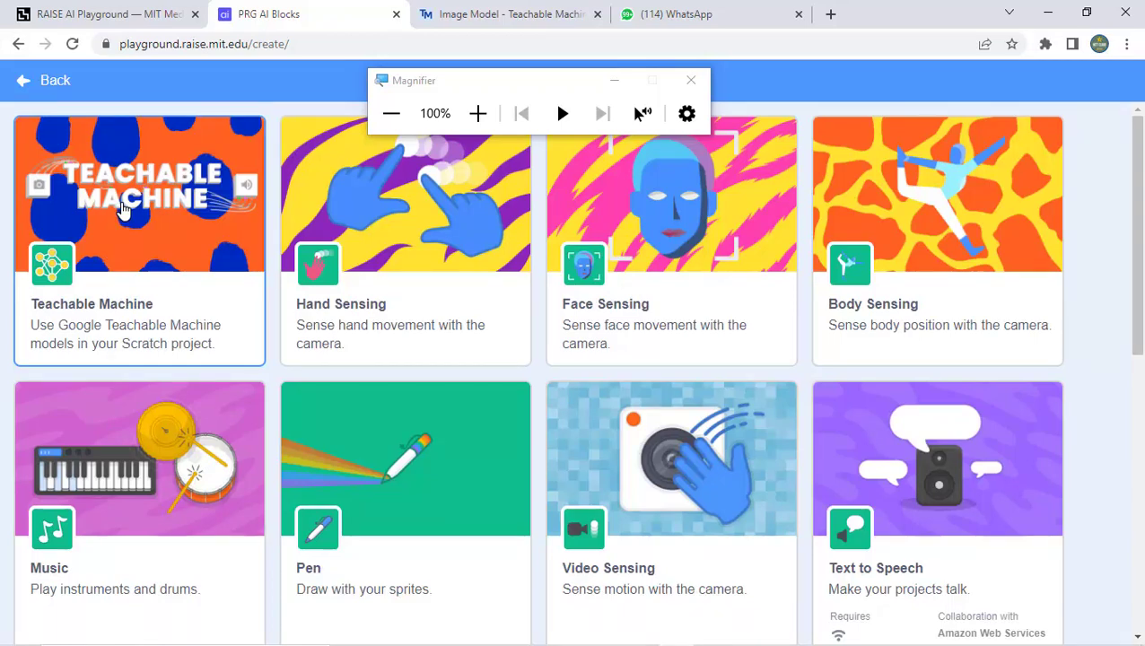
click(124, 209)
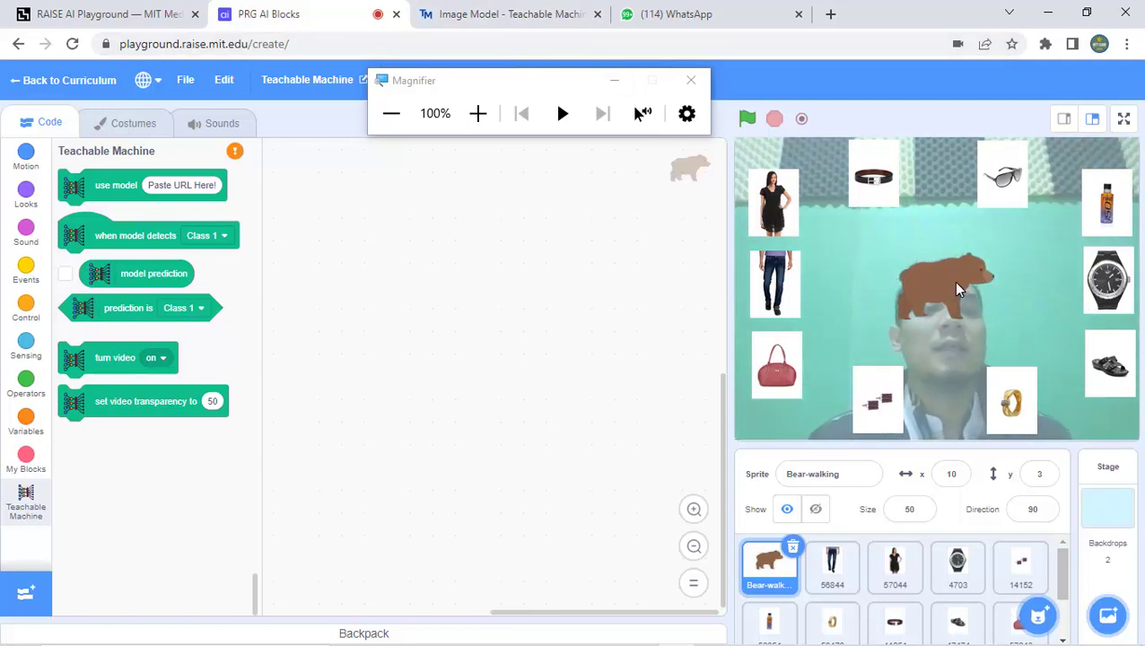
Reposition the bear near the middle of the stage at about x 16, y -11
drag(957, 288, 971, 300)
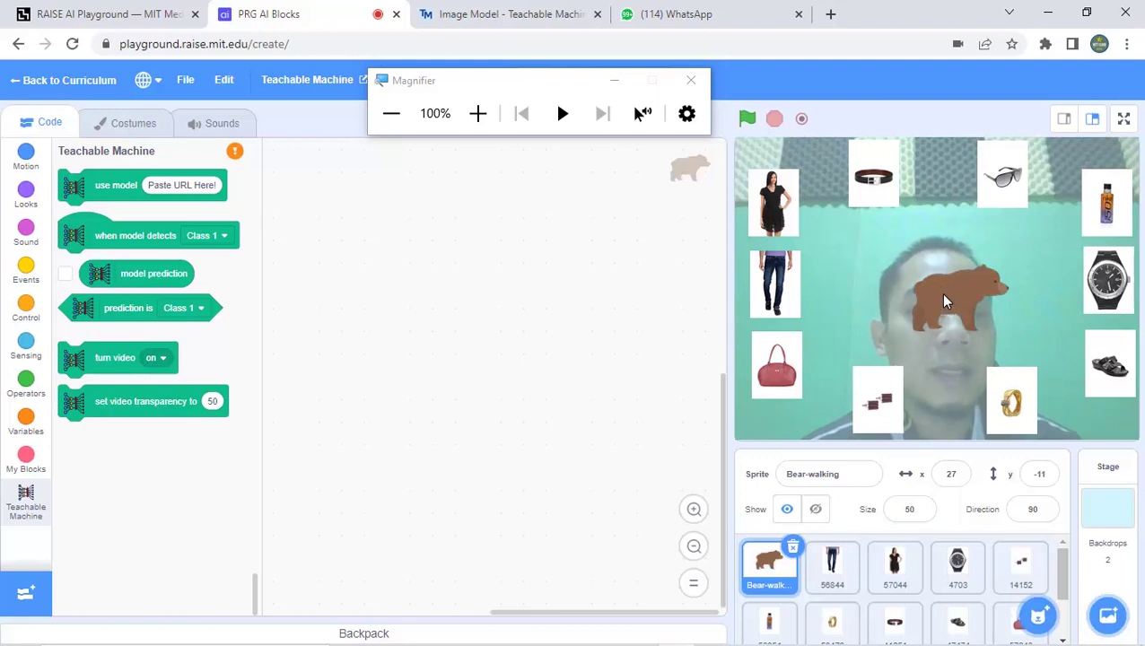
drag(935, 294, 936, 294)
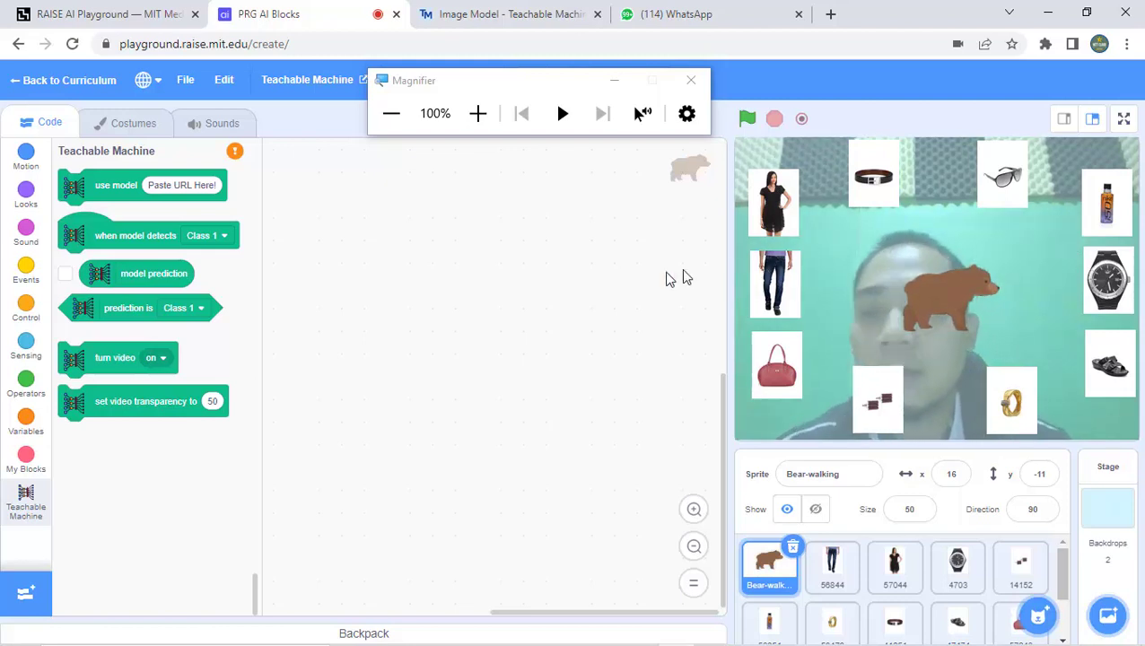
Start a script for the bear with a when-green-flag-clicked block and attach a set video transparency block beneath it
click(478, 114)
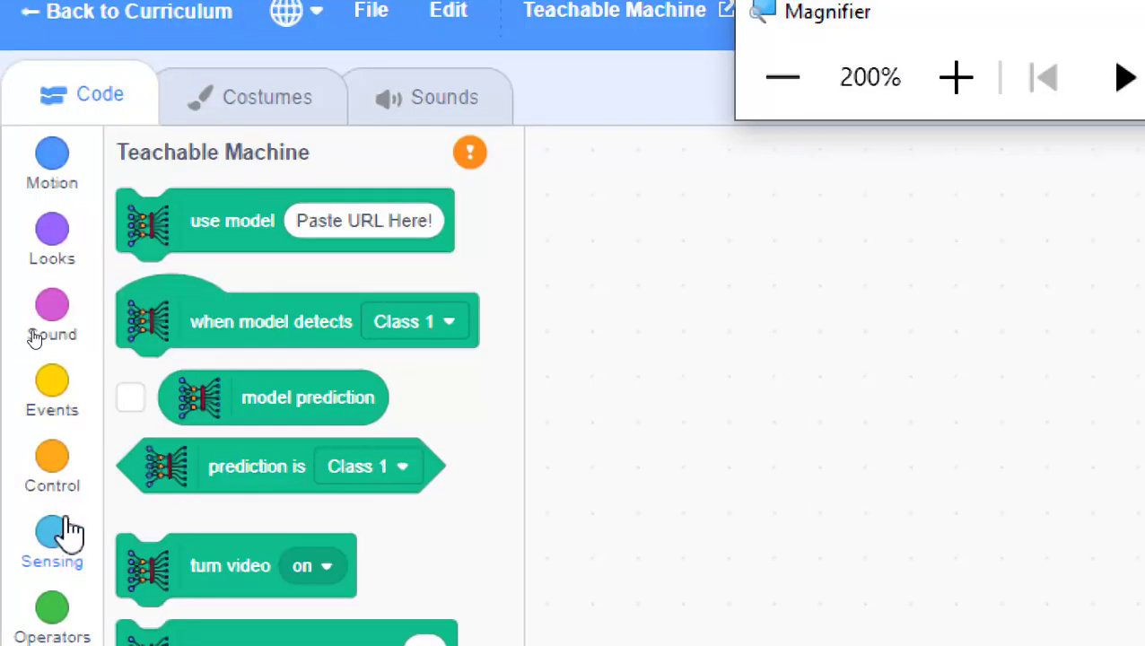
click(50, 406)
drag(146, 248, 610, 231)
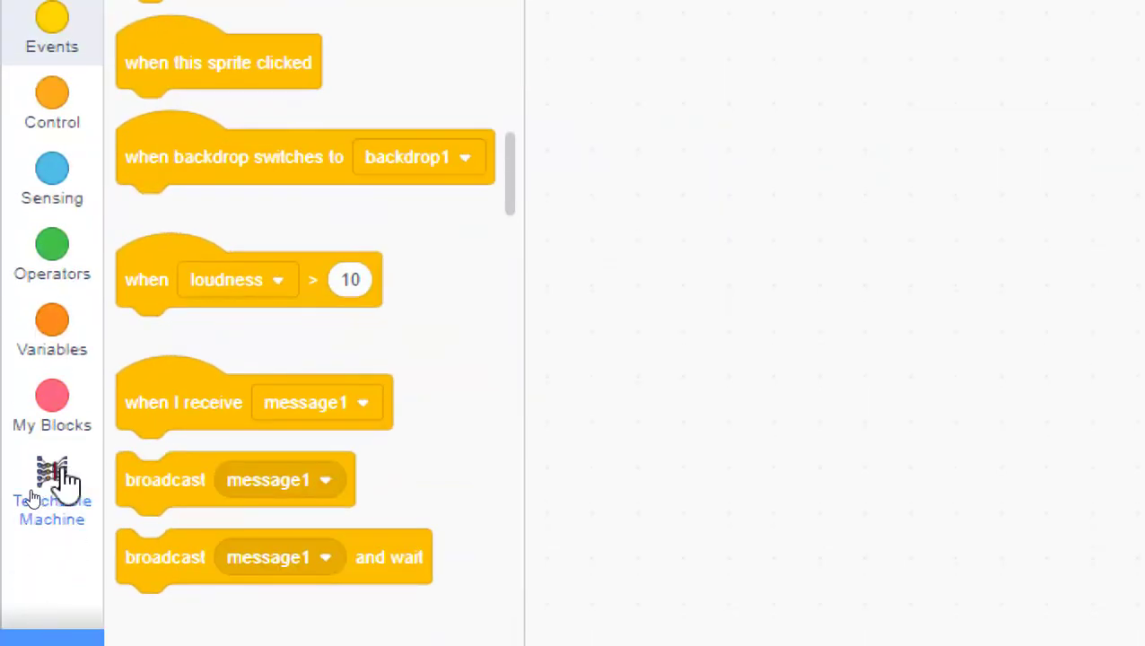
click(70, 500)
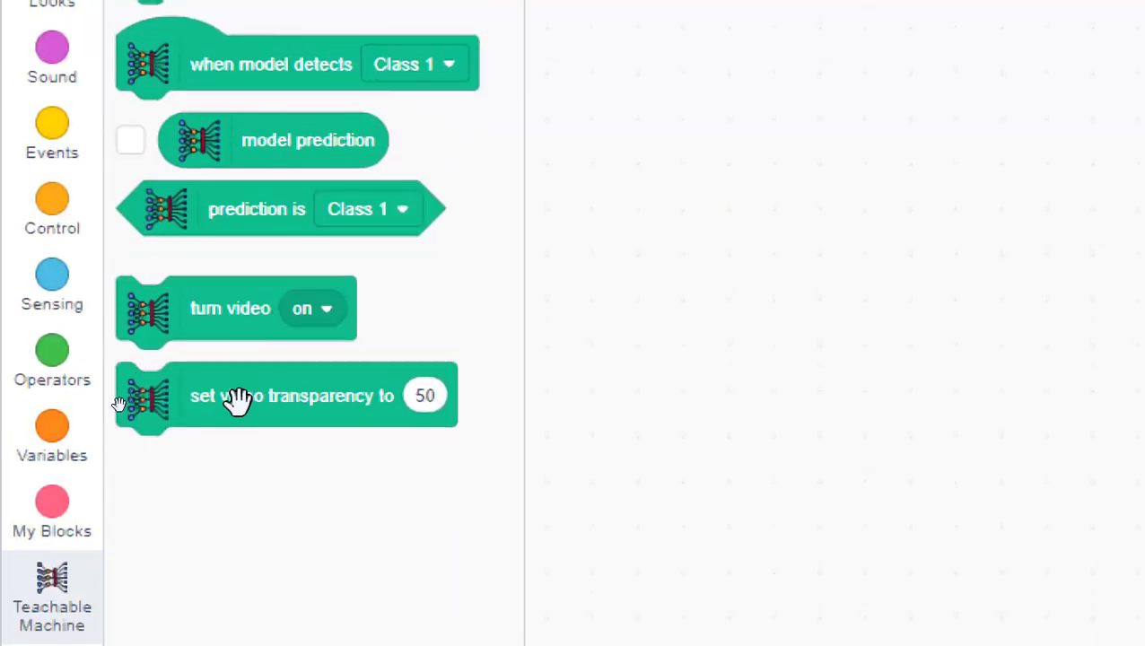
drag(231, 408, 755, 294)
Set the video transparency to 80 in the bear's script and run the project
click(877, 222)
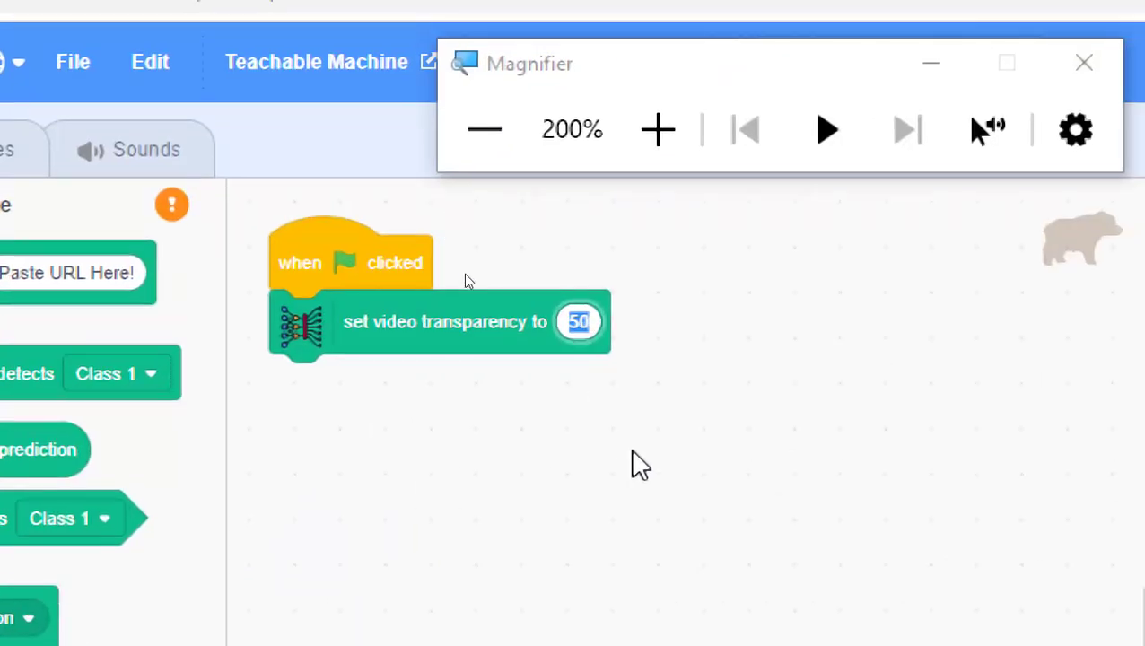
text(80)
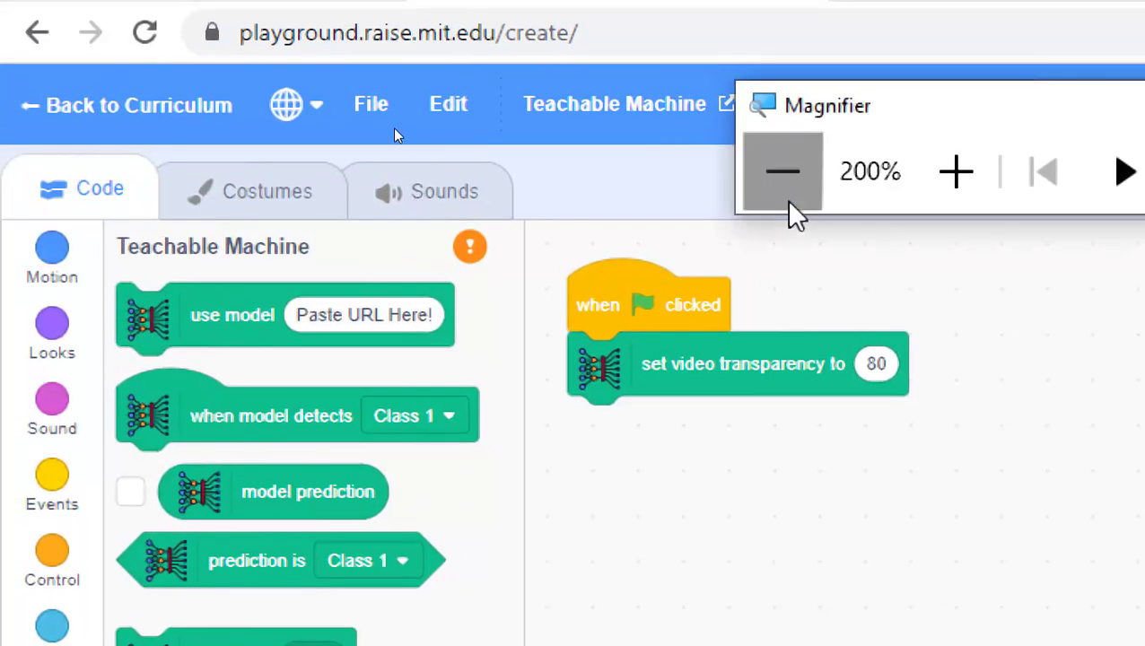
click(786, 193)
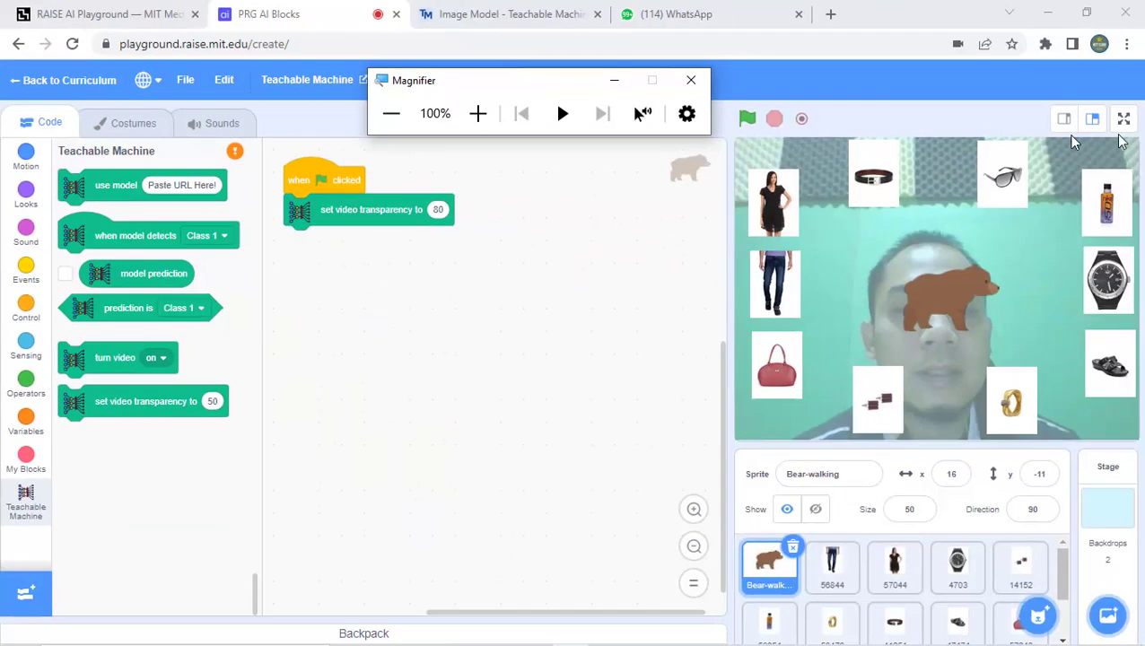
click(747, 118)
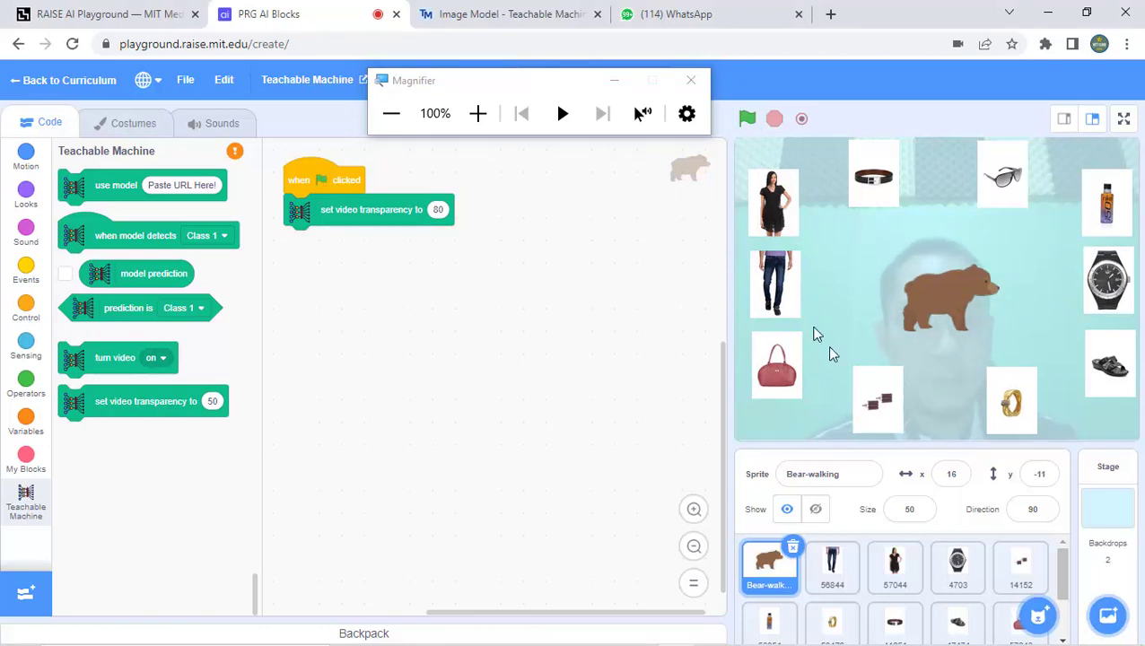
Set the video transparency to 90 in the bear's script and run the project
click(478, 114)
click(438, 209)
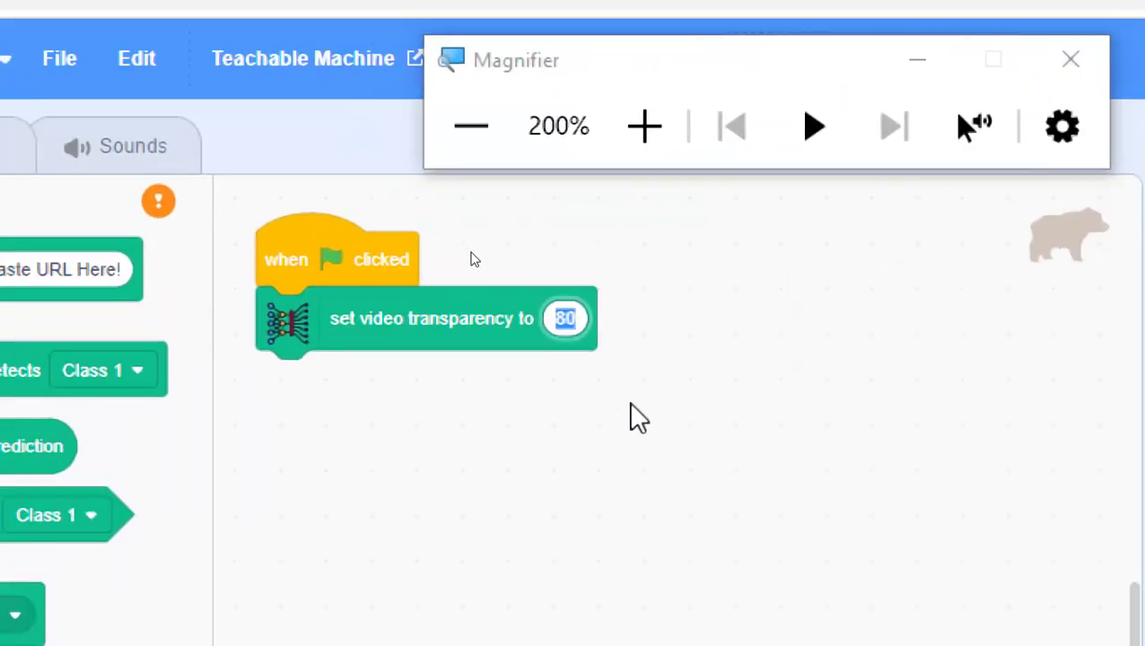
text(90)
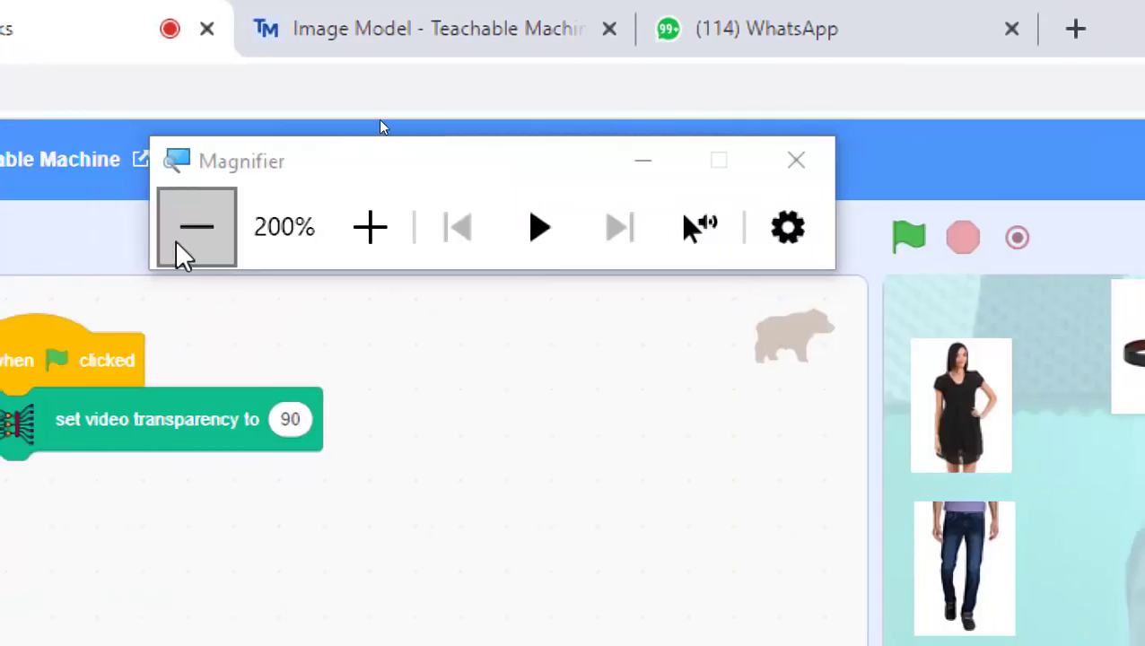
click(187, 251)
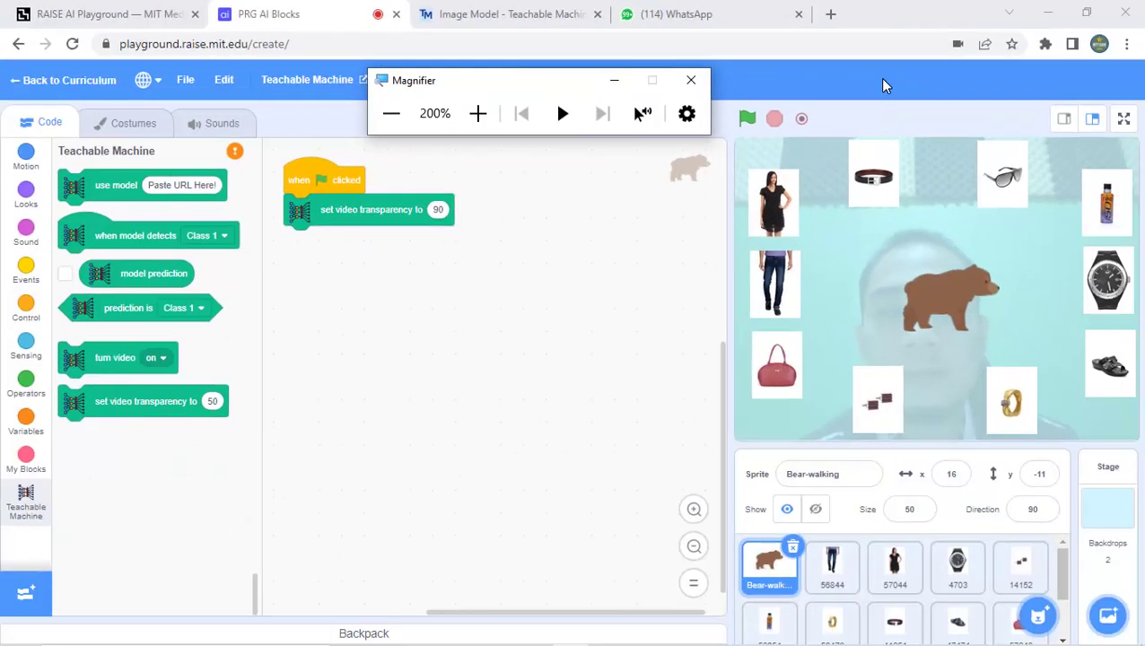
click(762, 120)
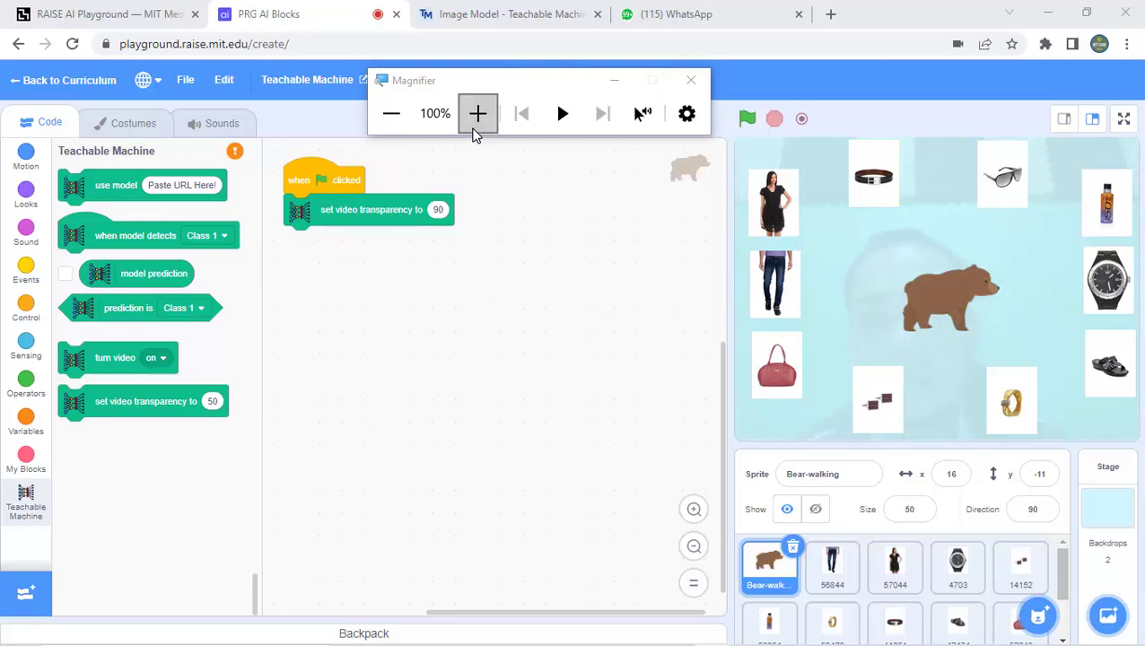
Start a second bear script with a when-green-flag-clicked block and attach the Teachable Machine use model block beneath it
click(30, 303)
drag(80, 199, 519, 200)
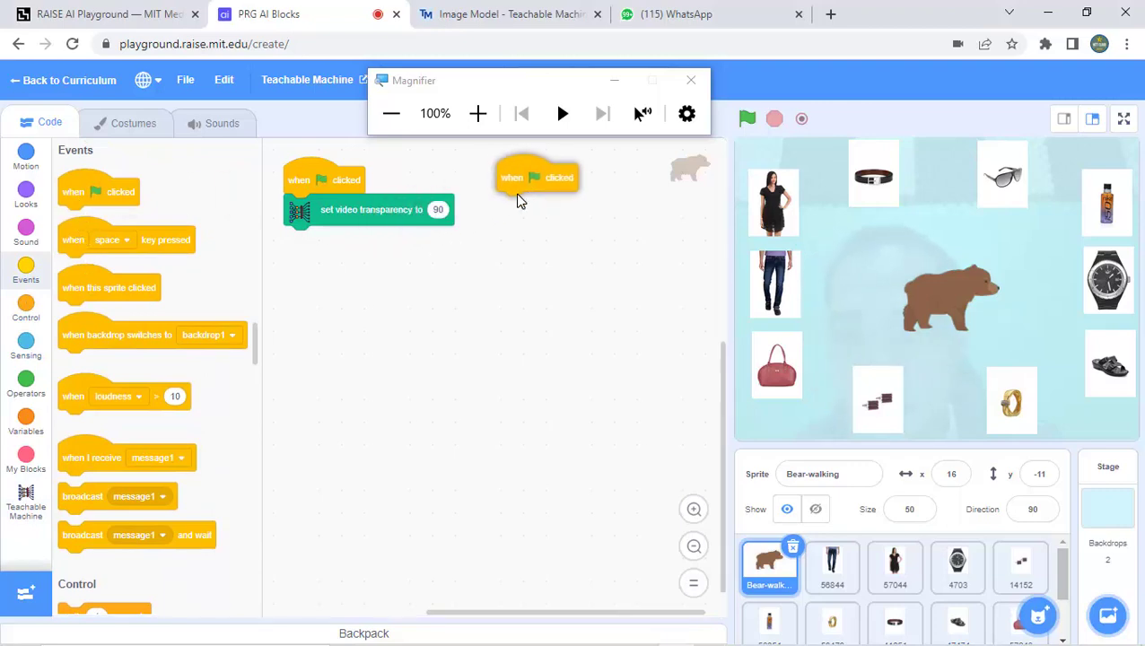
click(24, 505)
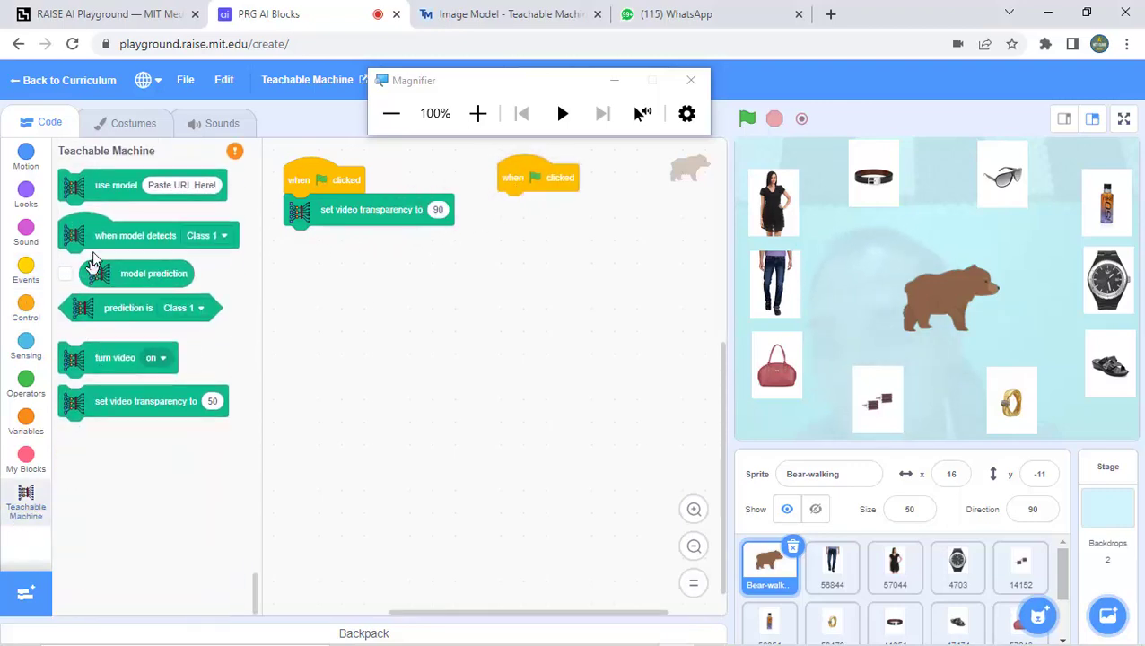
drag(95, 193, 545, 222)
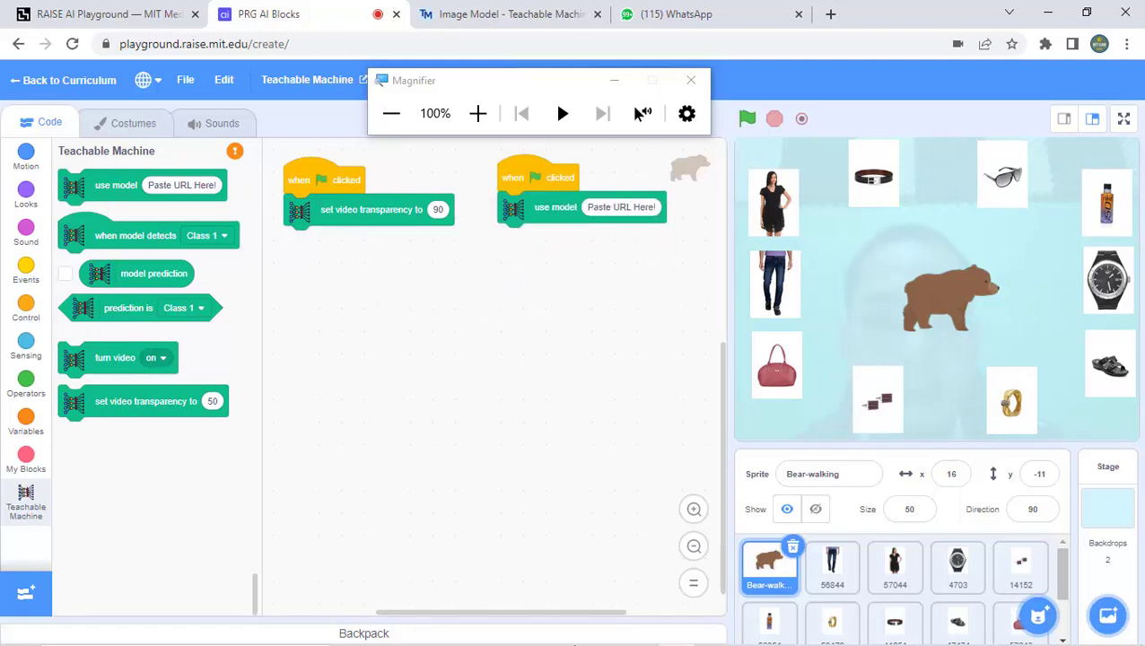
Switch to Notepad and copy the Teachable Machine model URL listed under Model Fashion
mouse_move(583, 638)
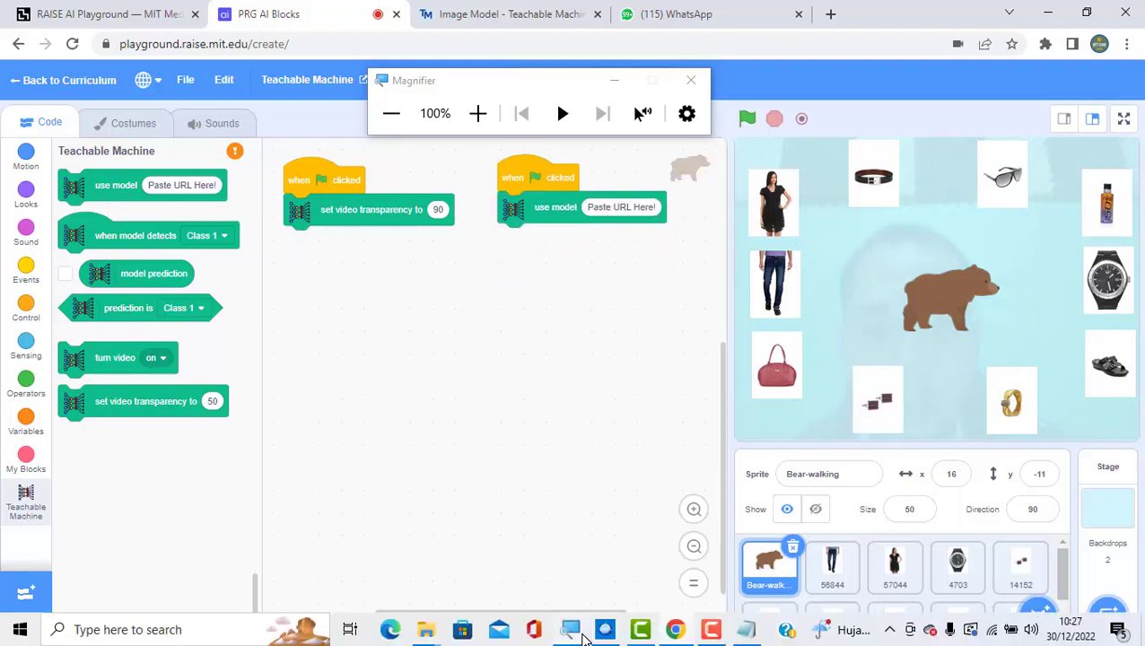
click(744, 631)
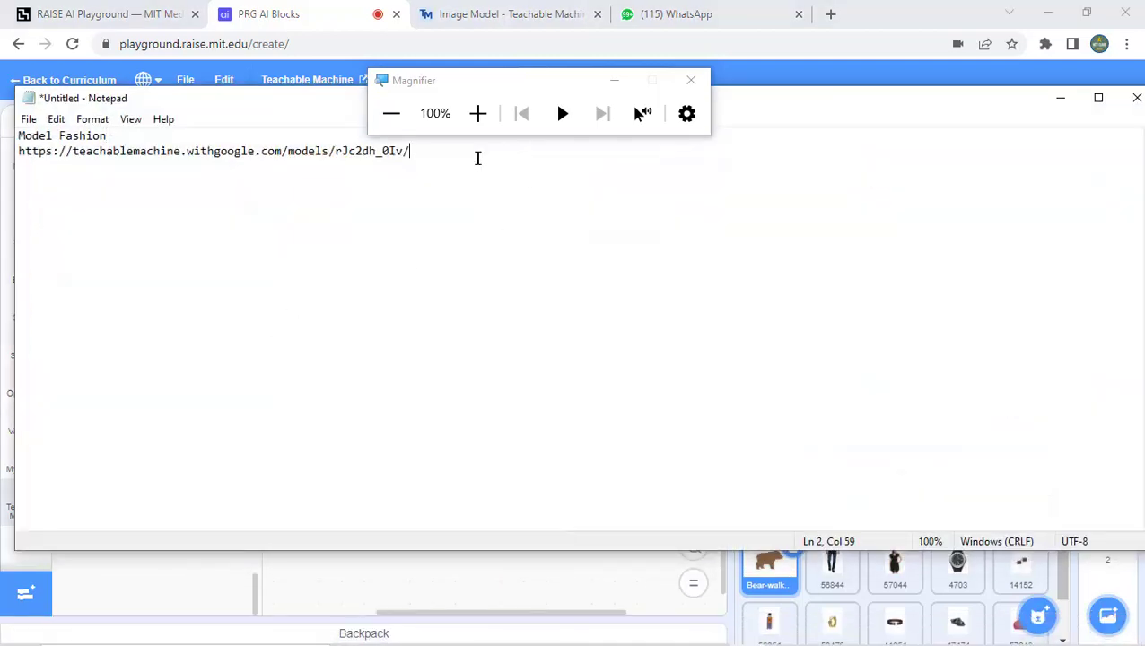
drag(477, 158, 31, 165)
right_click(144, 157)
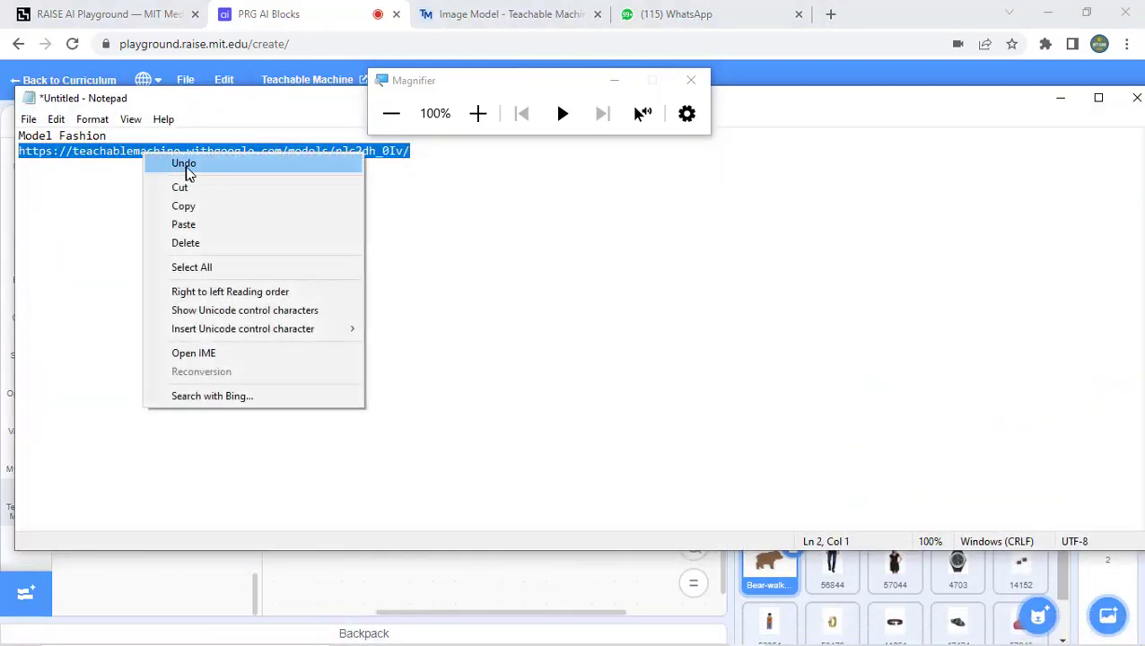
click(201, 206)
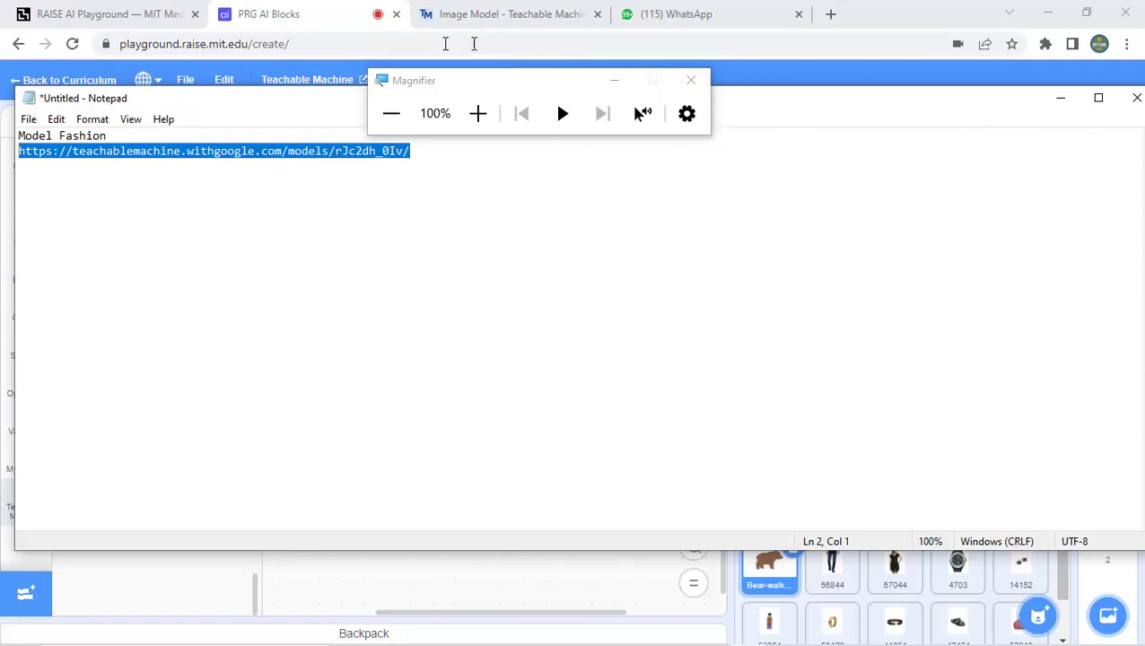
Return to the PRG AI Blocks project and paste the copied model URL into the bear script's use model block
click(299, 20)
click(624, 208)
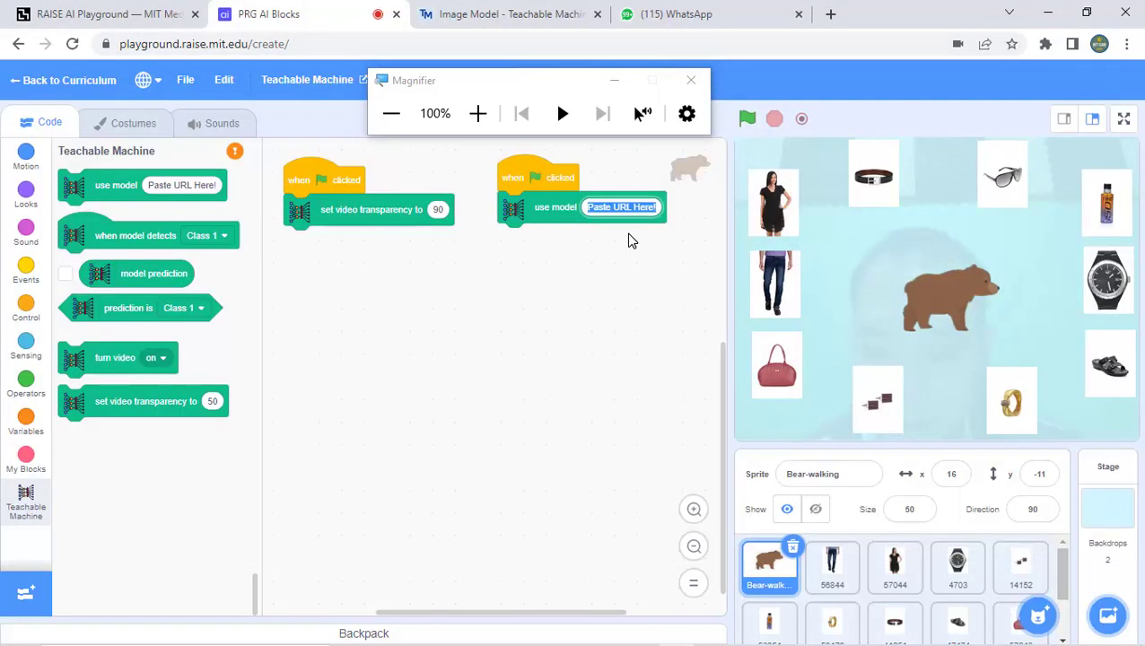
key(ctrl+v)
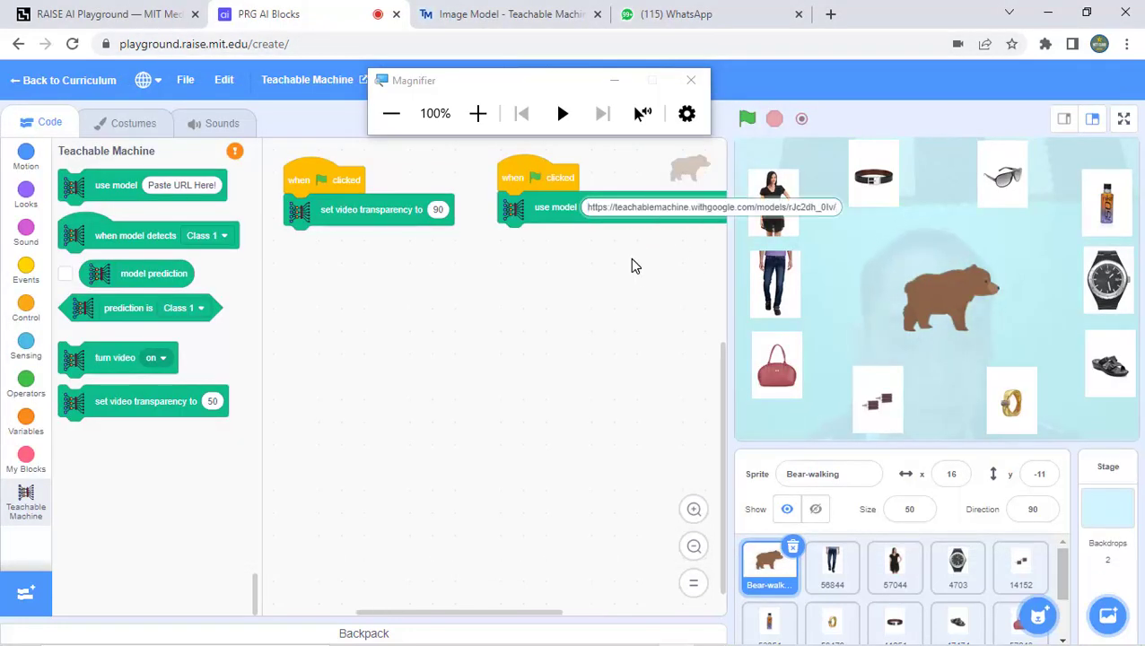
click(633, 266)
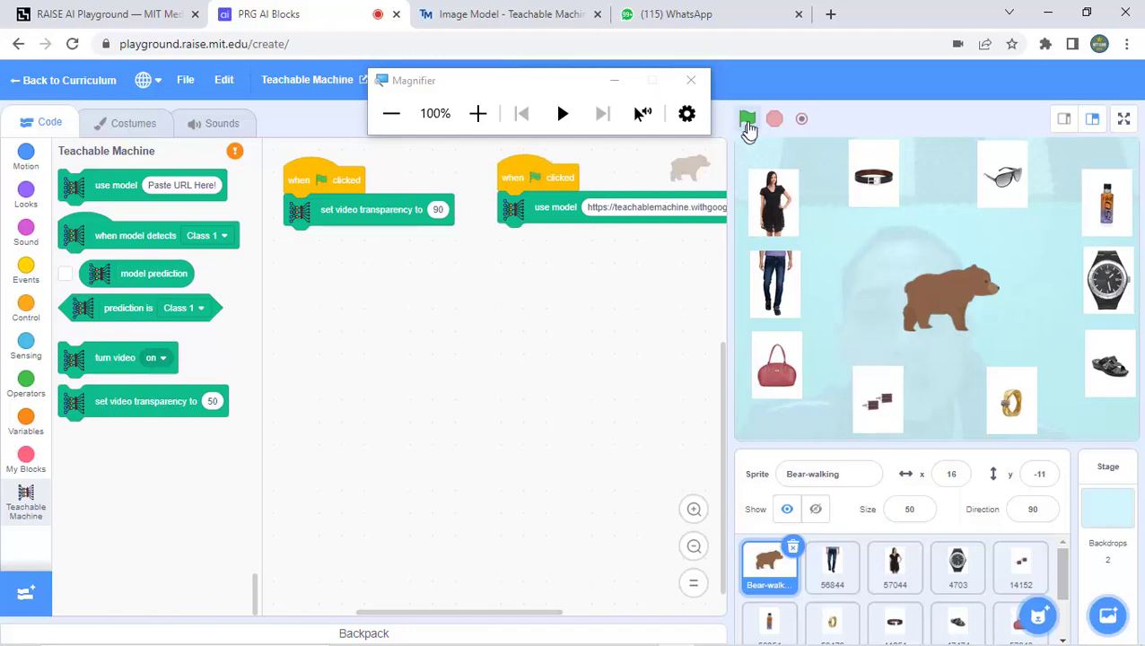
Check which classes the when model detects block offers in the Teachable Machine palette
click(481, 126)
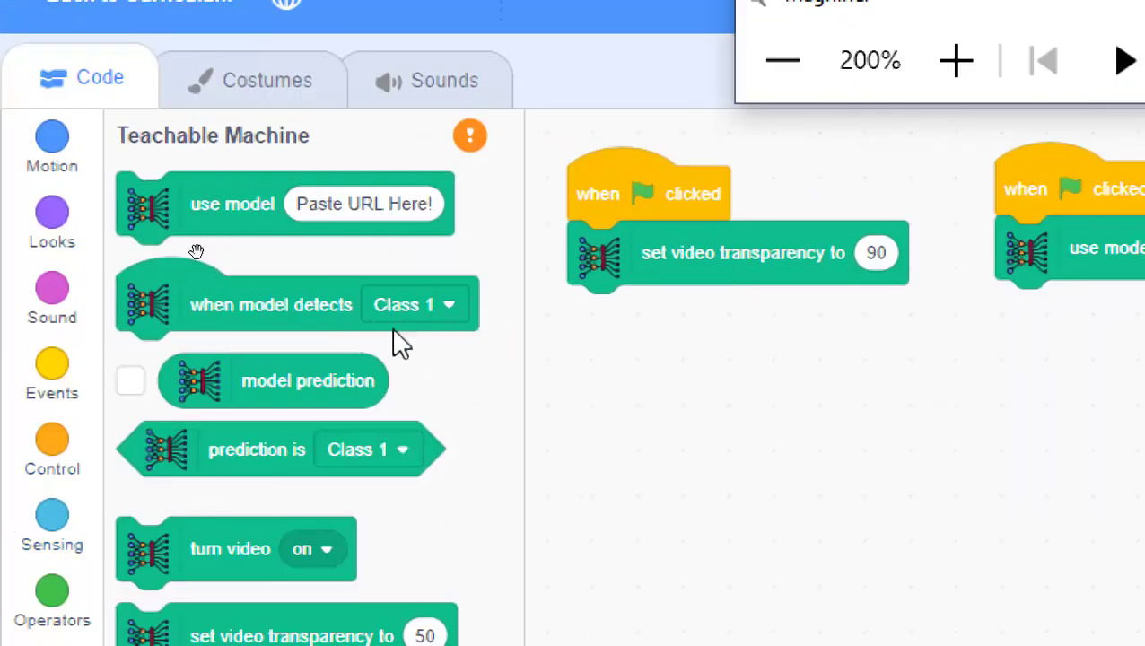
click(446, 308)
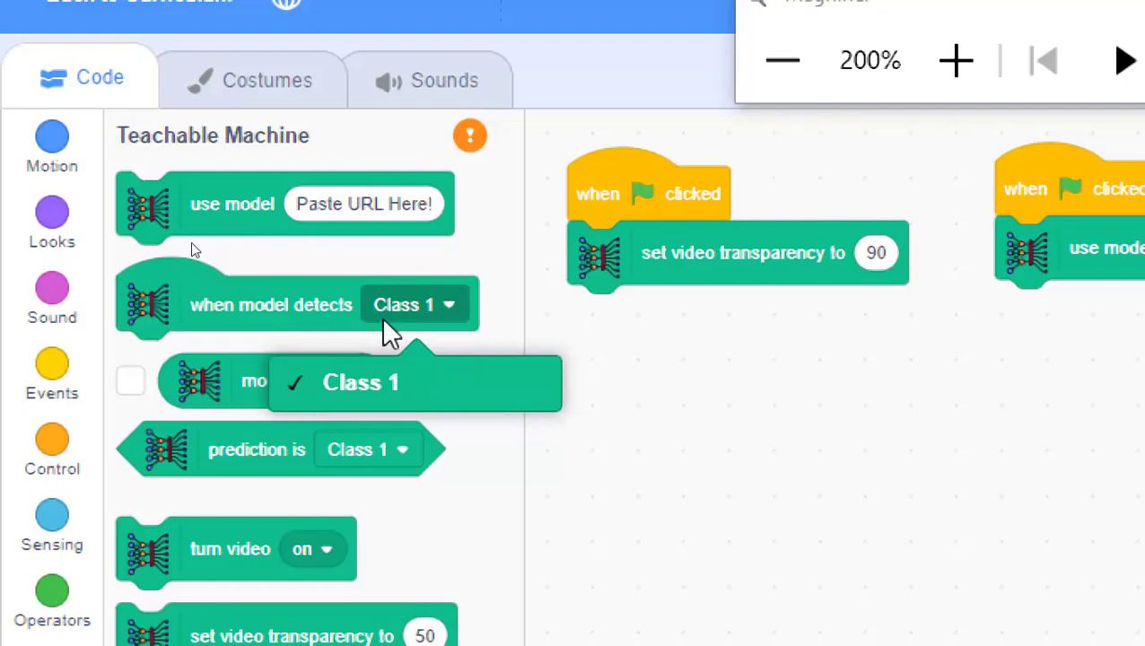
click(783, 90)
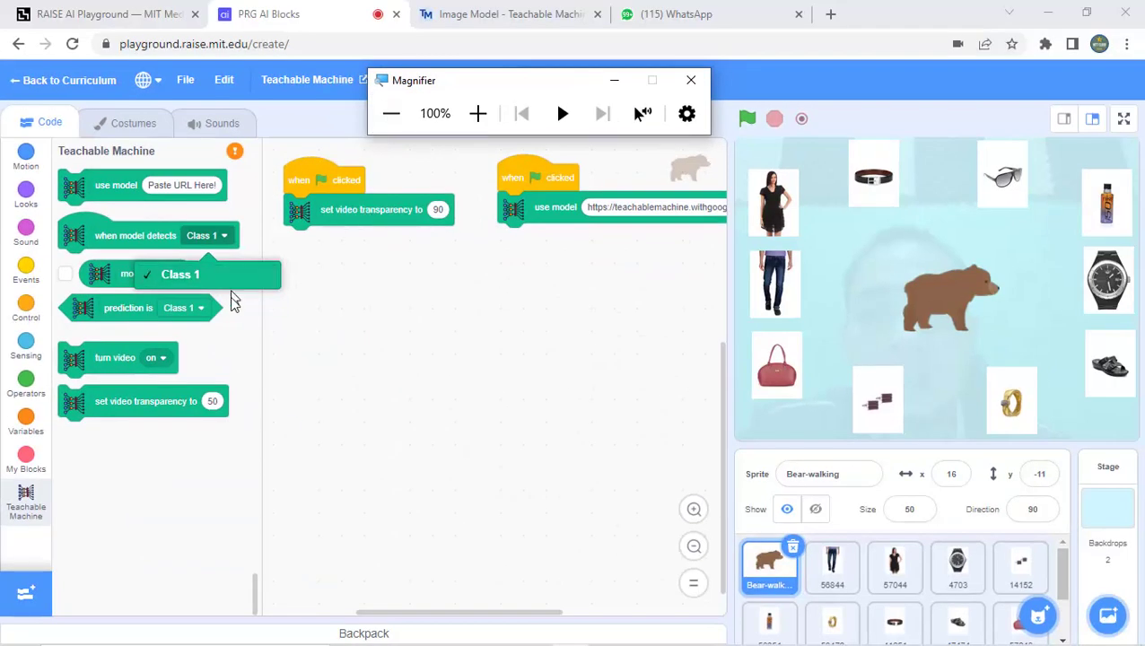
click(325, 319)
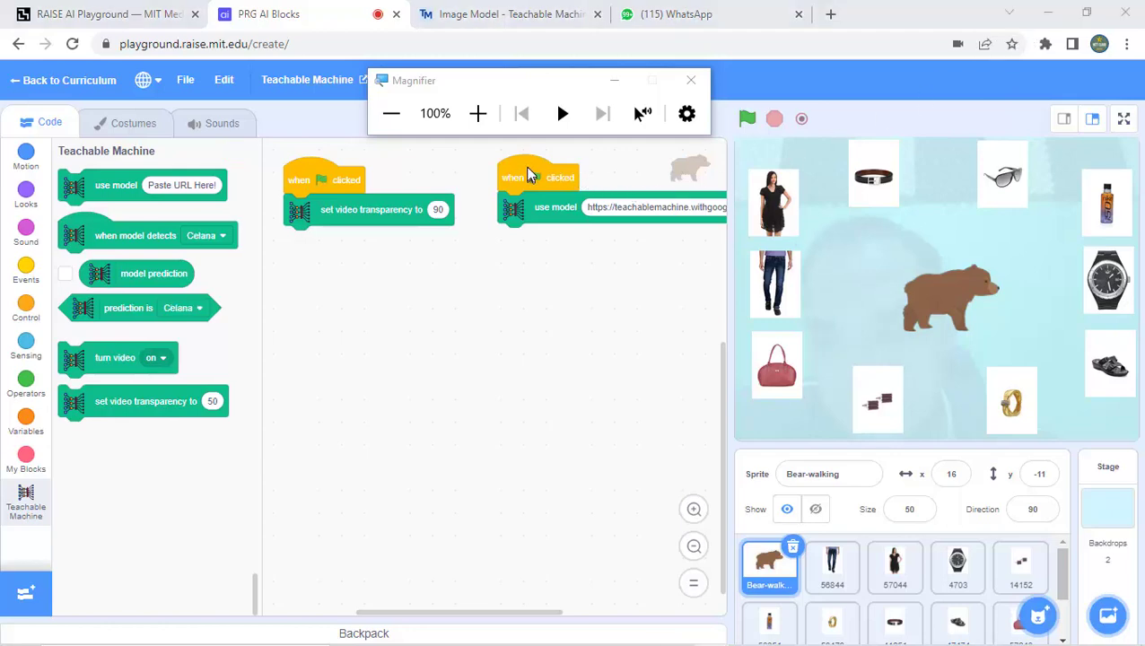
Review the fashion model's class list, from Celana to Tas, in the when model detects block
click(489, 128)
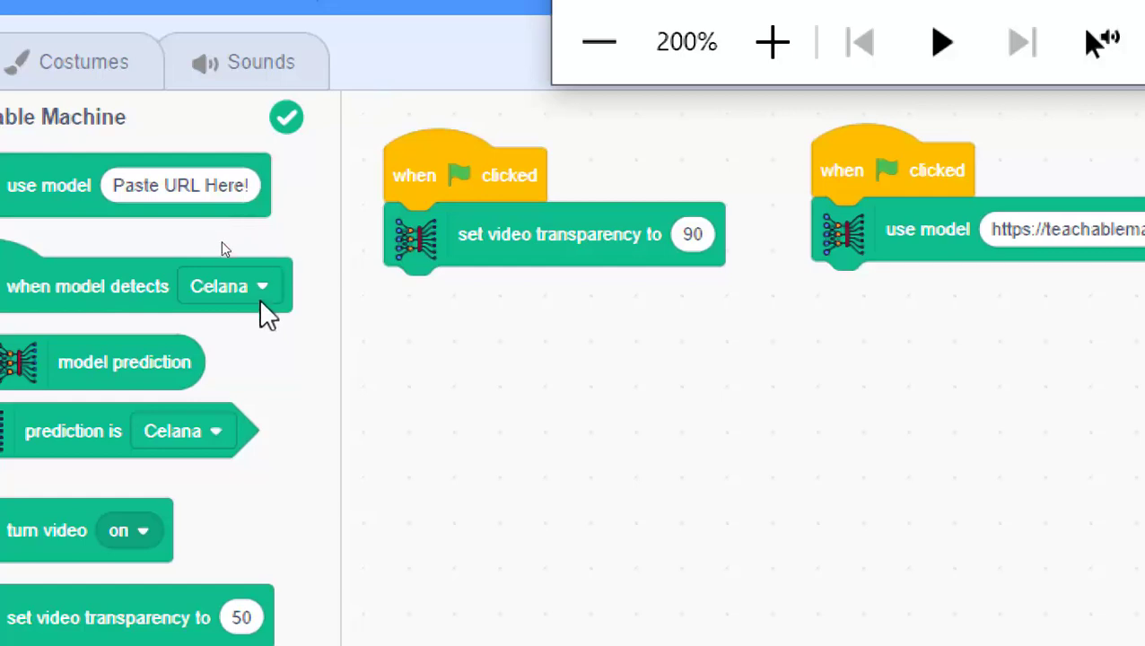
click(258, 296)
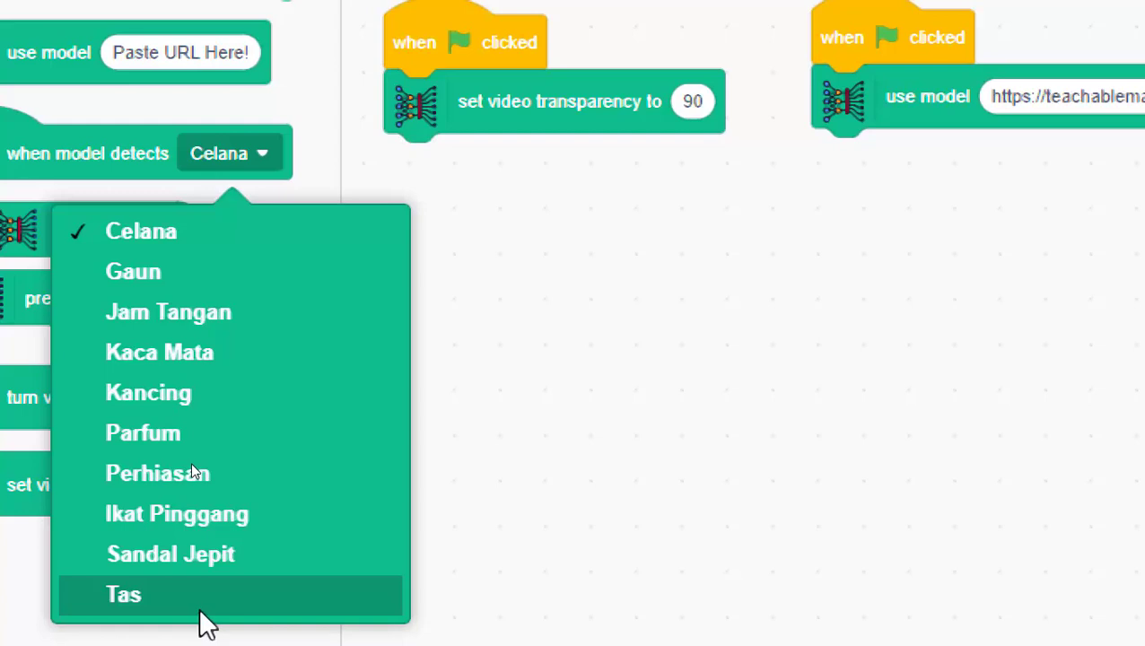
click(611, 391)
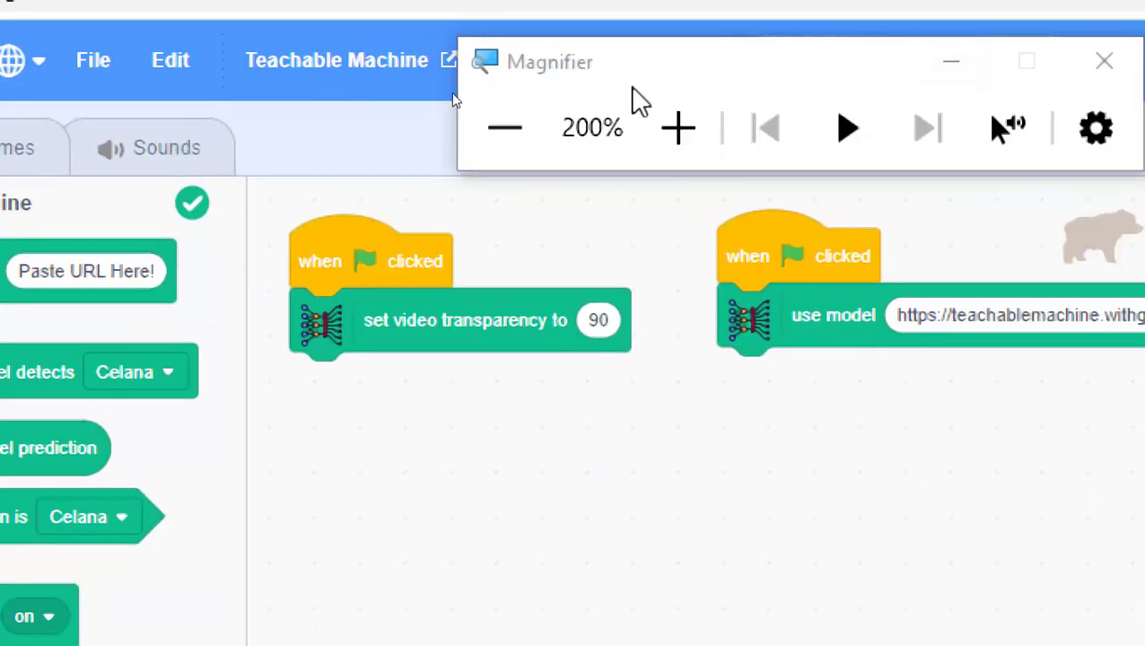
click(508, 127)
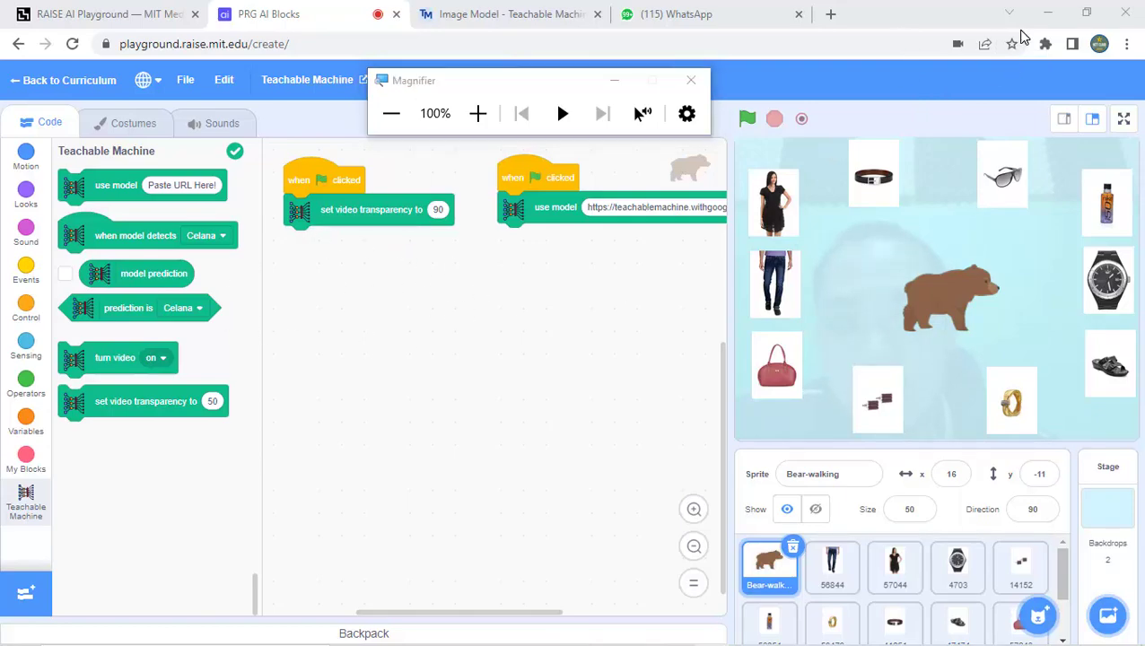
key(super+plus)
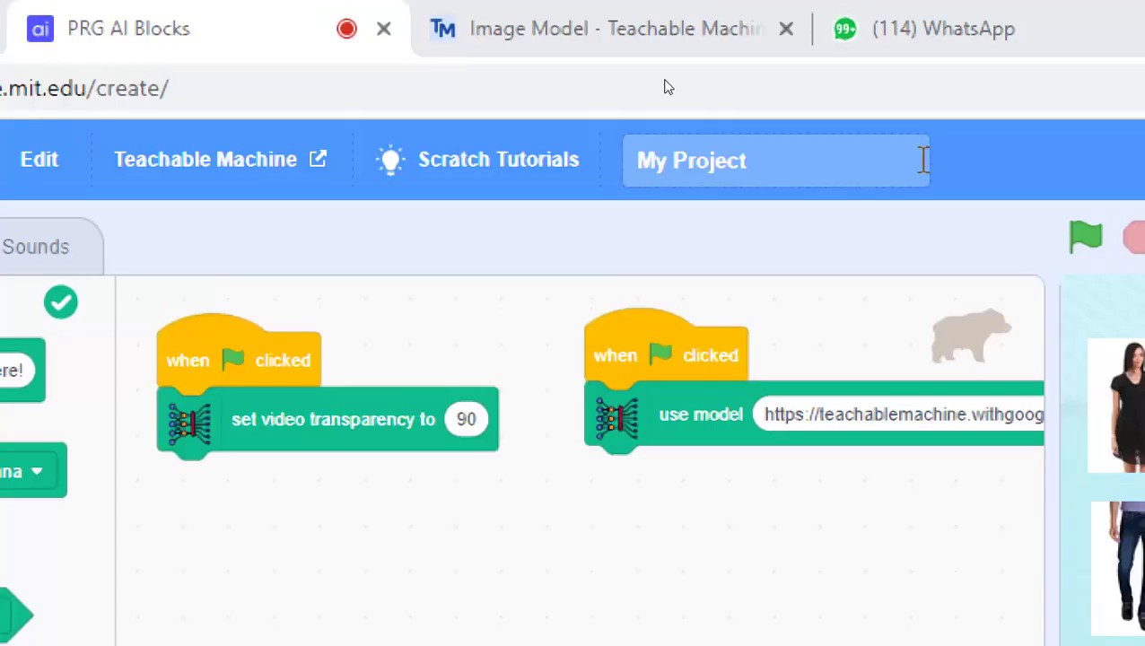